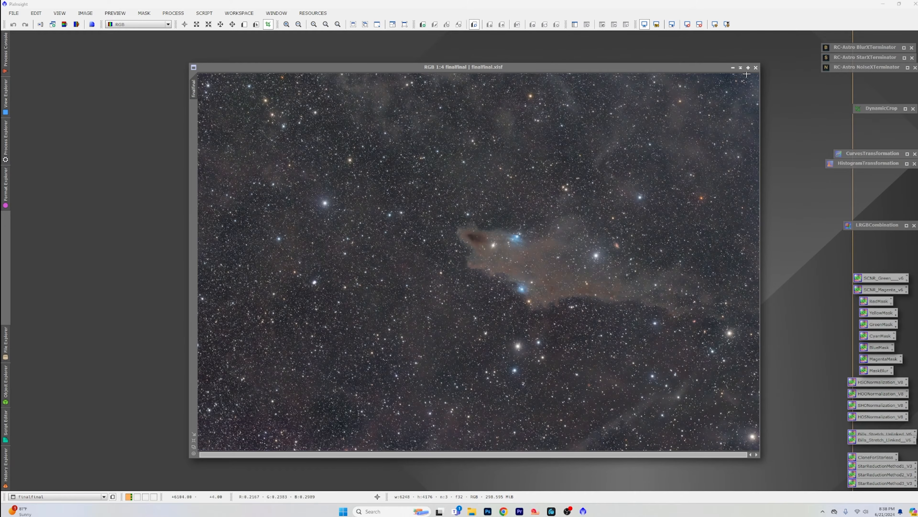
Step: Clear away the finalfinal and drizzle weight images, and apply an auto screen stretch to the drizzle integration image
{"action": "left_click", "coordinate": [733, 68]}
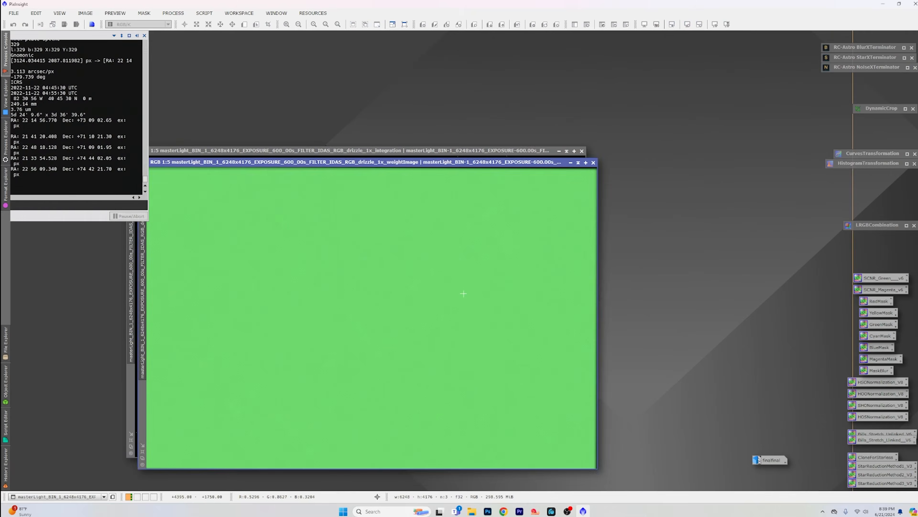
{"action": "left_click", "coordinate": [593, 162]}
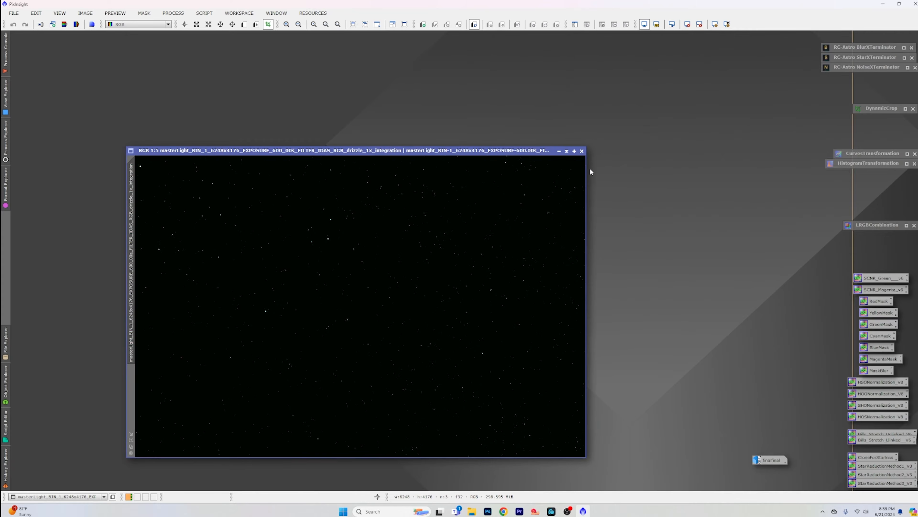
{"action": "left_click_drag", "start_coordinate": [518, 151], "coordinate": [497, 78]}
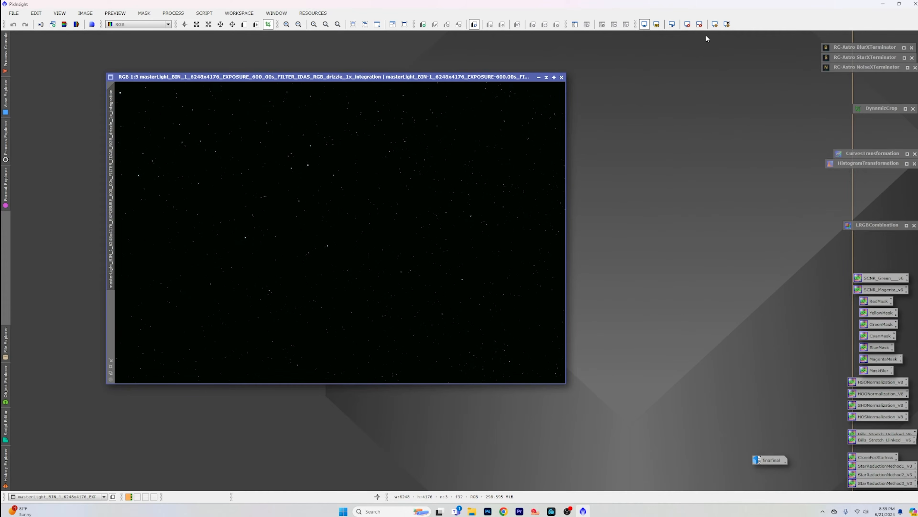
{"action": "left_click", "coordinate": [715, 25]}
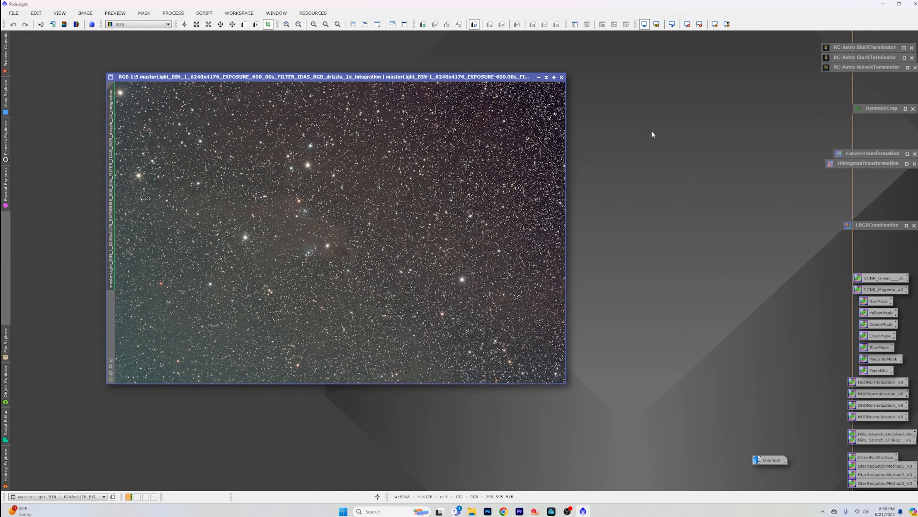
Step: Open the SpectrophotometricColorCalibration process and collapse it to keep it ready on the workspace
{"action": "left_click", "coordinate": [174, 13]}
{"action": "mouse_move", "coordinate": [182, 25]}
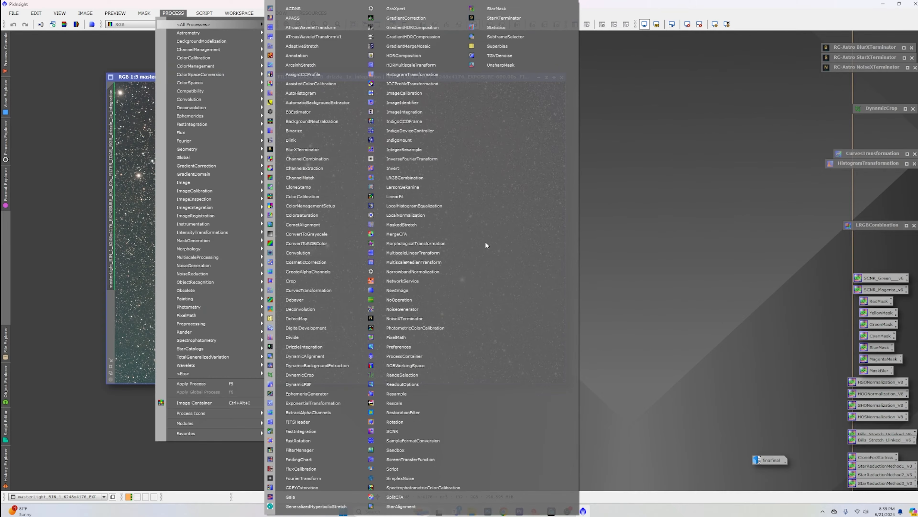
{"action": "left_click", "coordinate": [460, 485]}
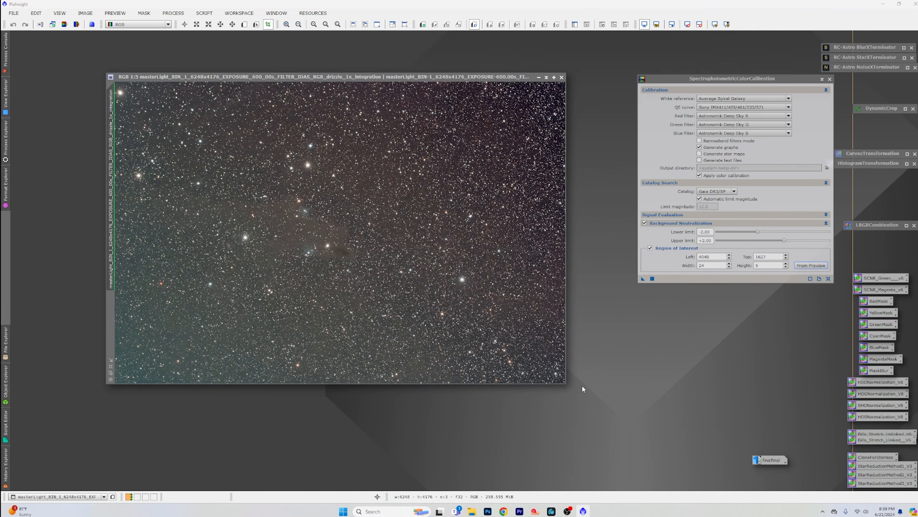
{"action": "left_click", "coordinate": [821, 79]}
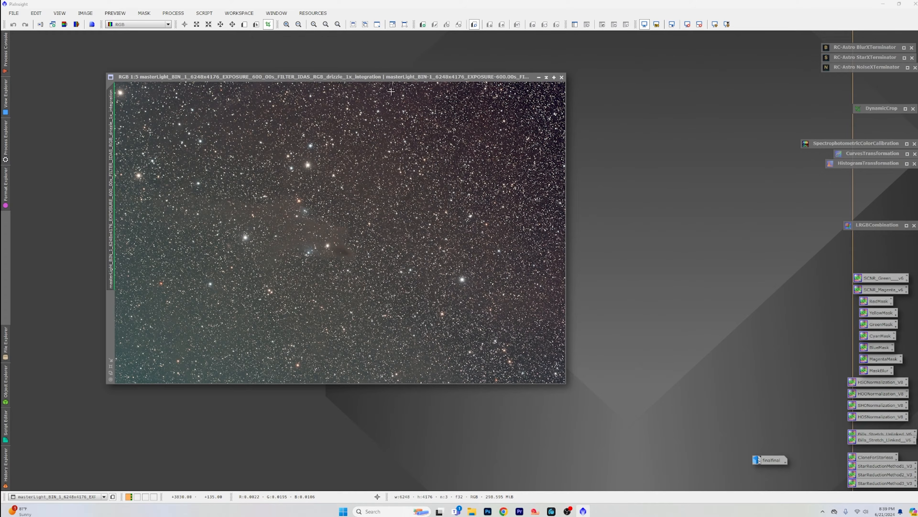
Step: Set up a DynamicCrop on the integration image that trims all four edges to about 6212 × 4098 pixels
{"action": "scroll", "coordinate": [366, 87], "scroll_direction": "down", "scroll_amount": 1}
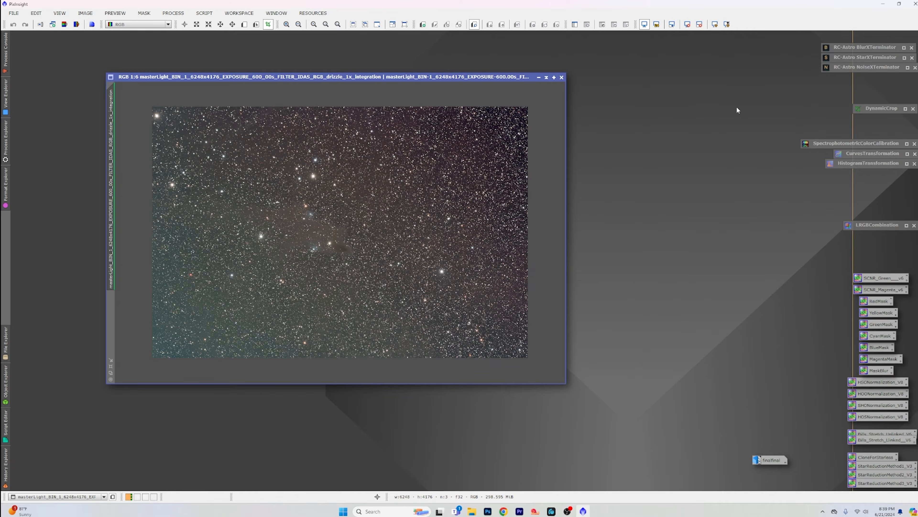
{"action": "double_click", "coordinate": [873, 107]}
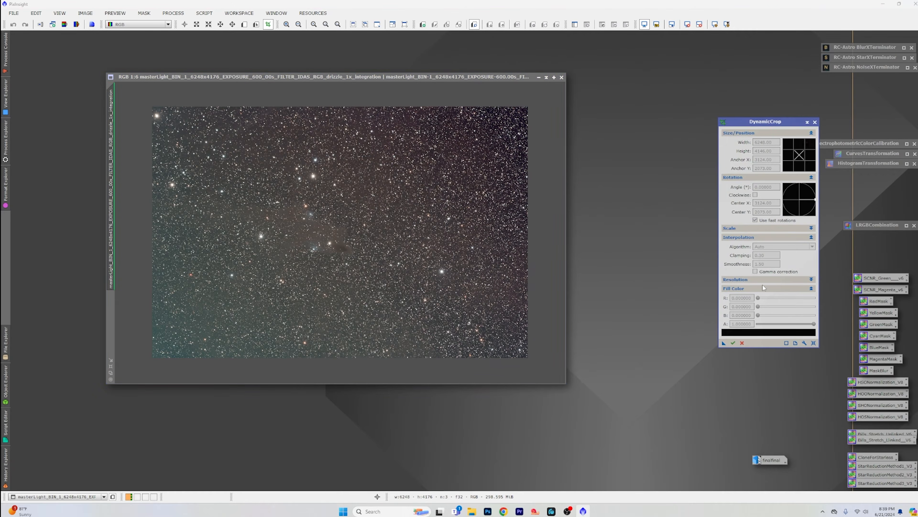
{"action": "left_click", "coordinate": [814, 342]}
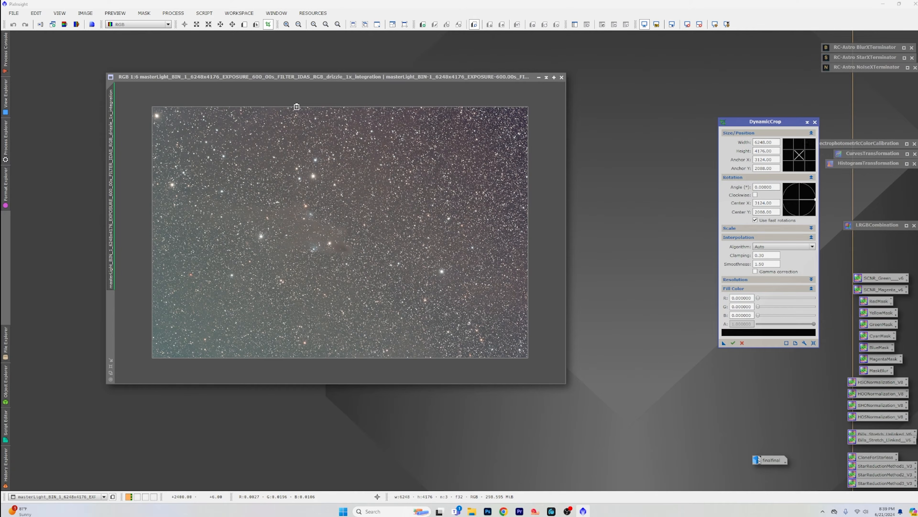
{"action": "left_click_drag", "start_coordinate": [304, 105], "coordinate": [306, 109]}
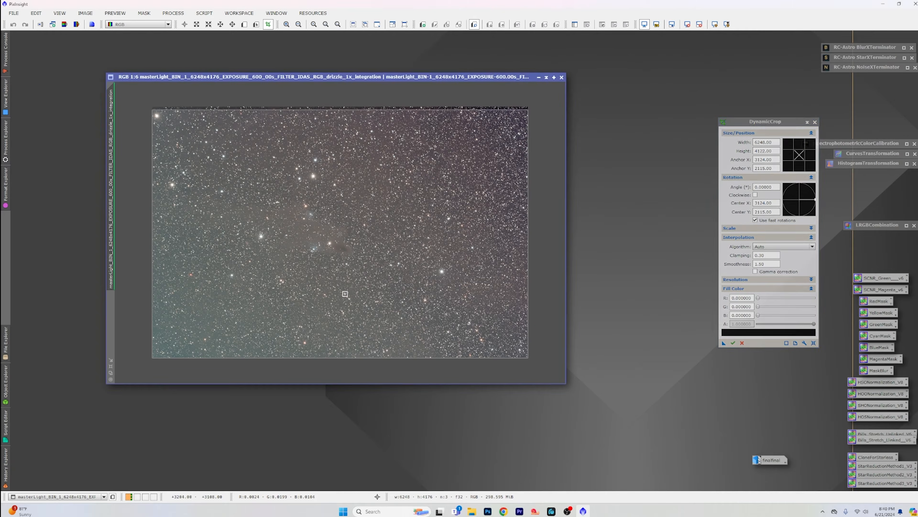
{"action": "left_click_drag", "start_coordinate": [362, 355], "coordinate": [363, 354]}
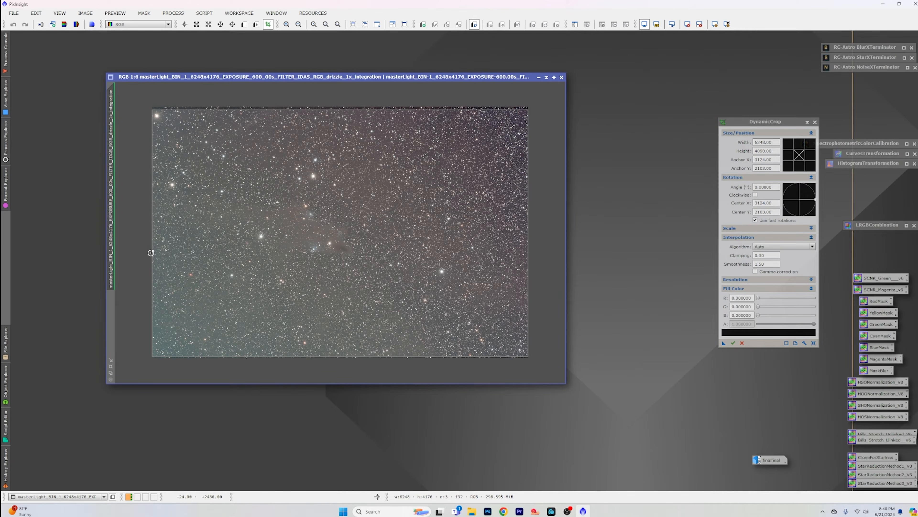
{"action": "left_click_drag", "start_coordinate": [152, 252], "coordinate": [153, 253]}
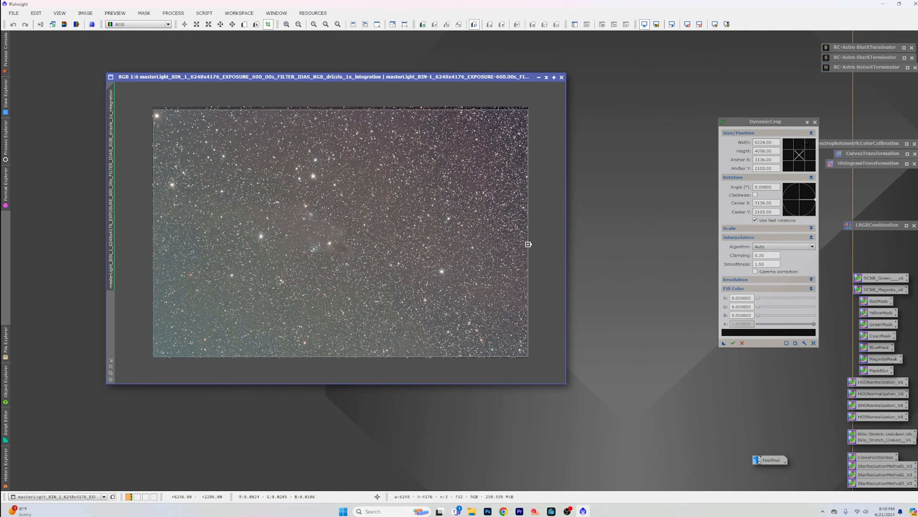
{"action": "left_click_drag", "start_coordinate": [528, 244], "coordinate": [528, 244]}
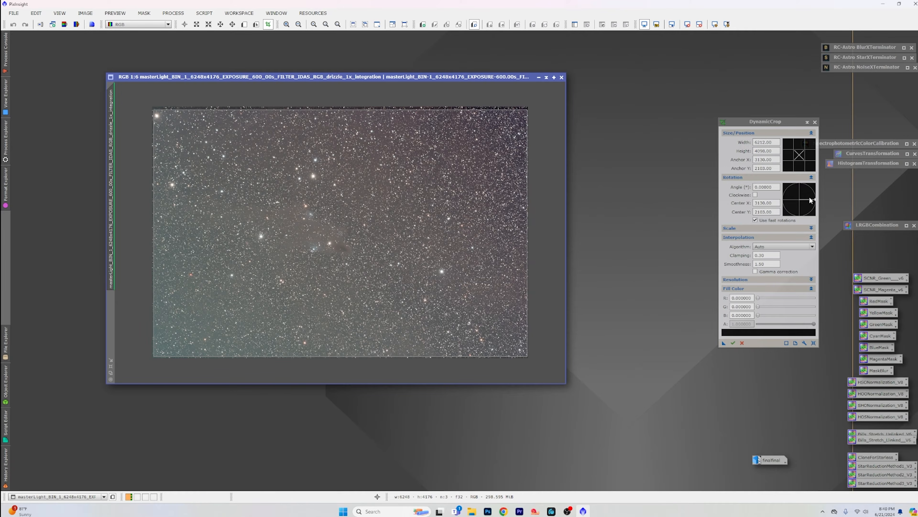
Step: Set the crop's rotation angle to 180°, execute DynamicCrop on the image and close the process
{"action": "left_click_drag", "start_coordinate": [773, 187], "coordinate": [728, 186]}
{"action": "type", "text": "180"}
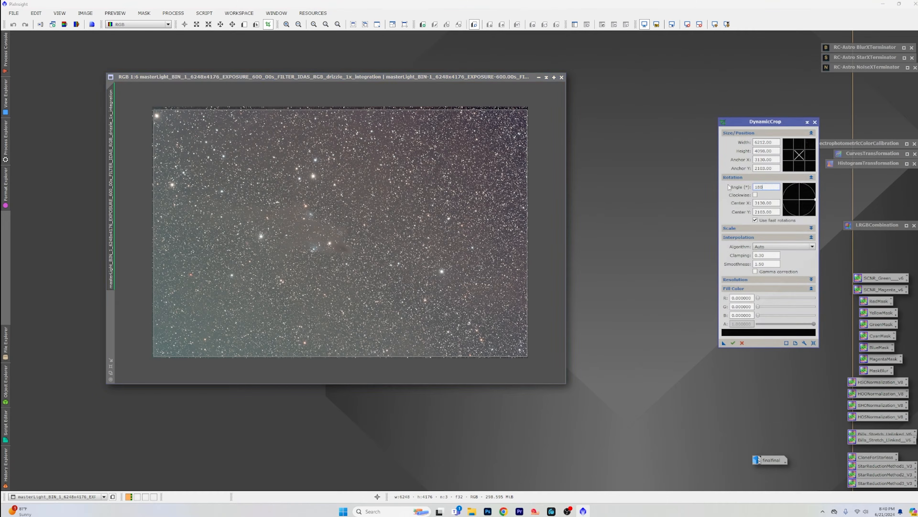
{"action": "key", "text": "Return"}
{"action": "left_click", "coordinate": [733, 342]}
{"action": "left_click", "coordinate": [470, 275]}
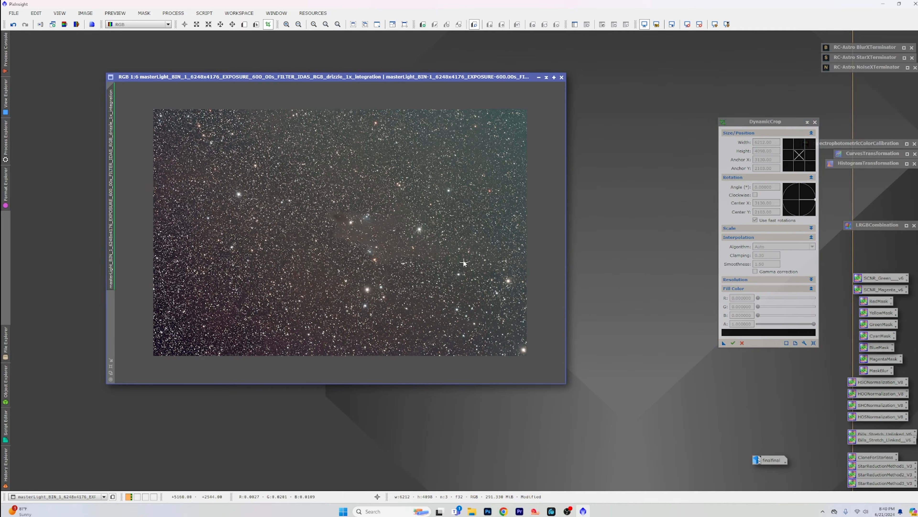
{"action": "left_click", "coordinate": [815, 122]}
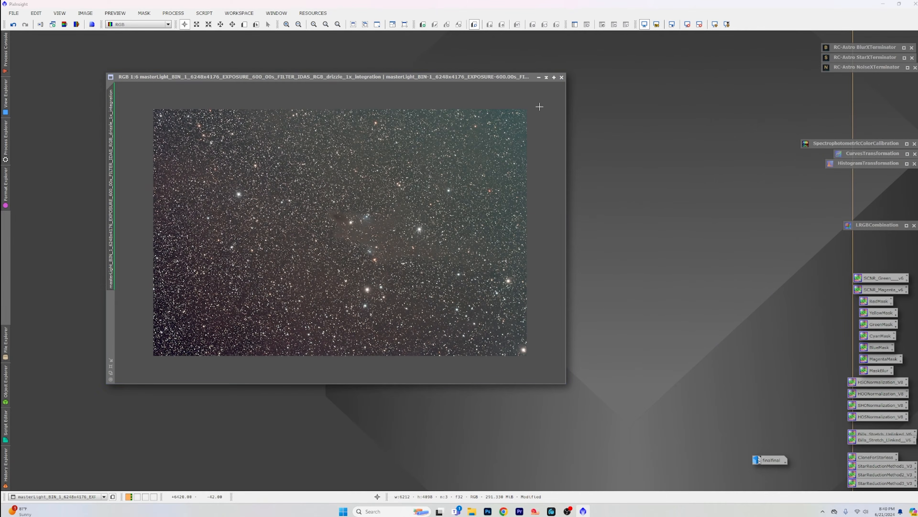
Step: Run the Automatic DBE script on the cropped integration image with its default settings to remove the gradient
{"action": "left_click", "coordinate": [454, 78]}
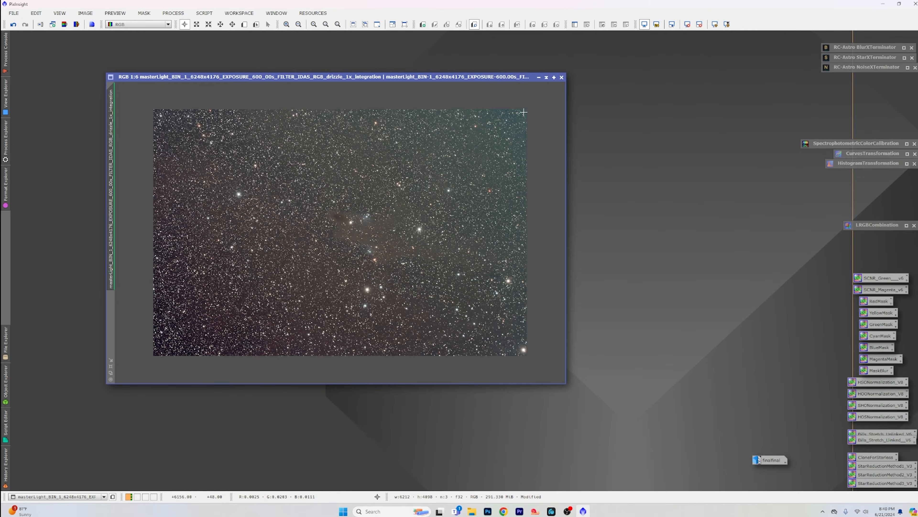
{"action": "left_click_drag", "start_coordinate": [419, 77], "coordinate": [371, 60]}
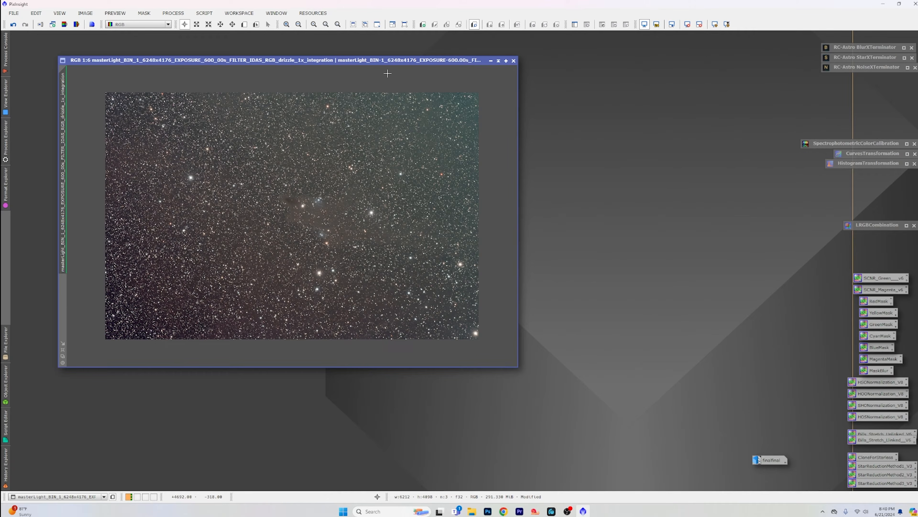
{"action": "left_click", "coordinate": [209, 14]}
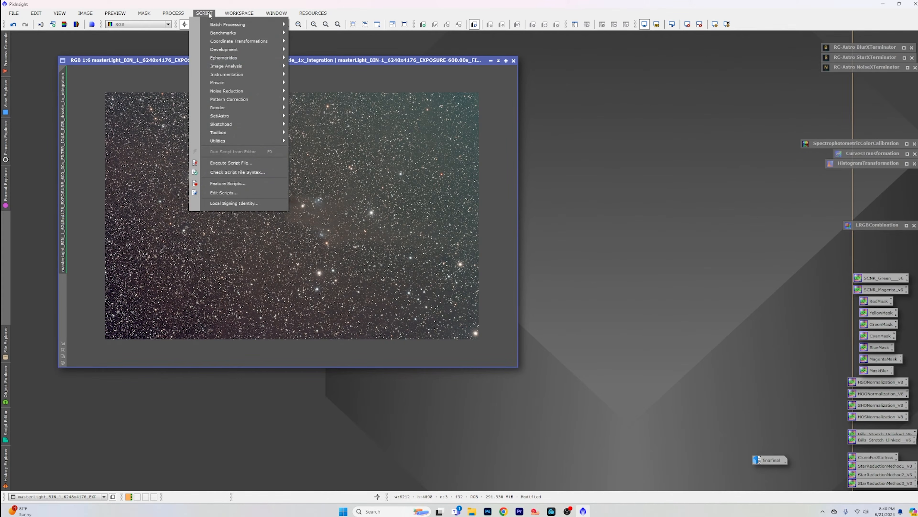
{"action": "mouse_move", "coordinate": [268, 116]}
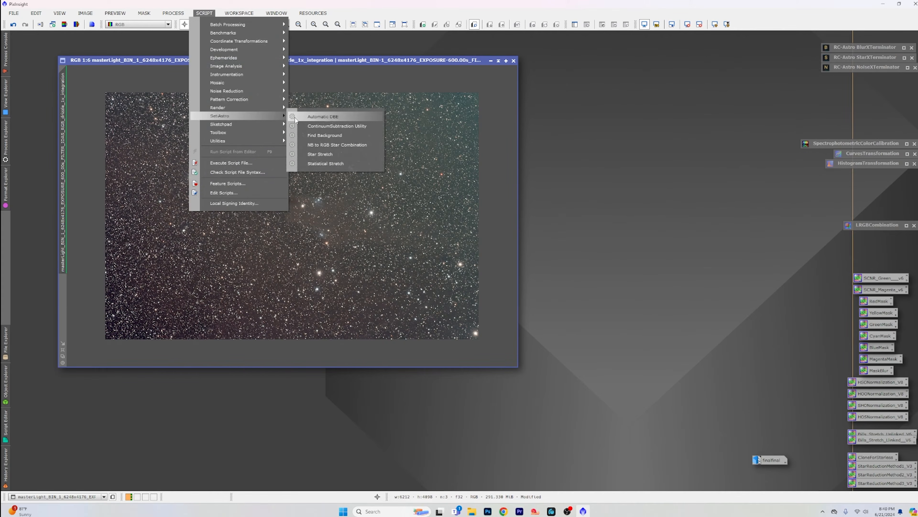
{"action": "left_click", "coordinate": [334, 117]}
{"action": "left_click_drag", "start_coordinate": [370, 157], "coordinate": [720, 88]}
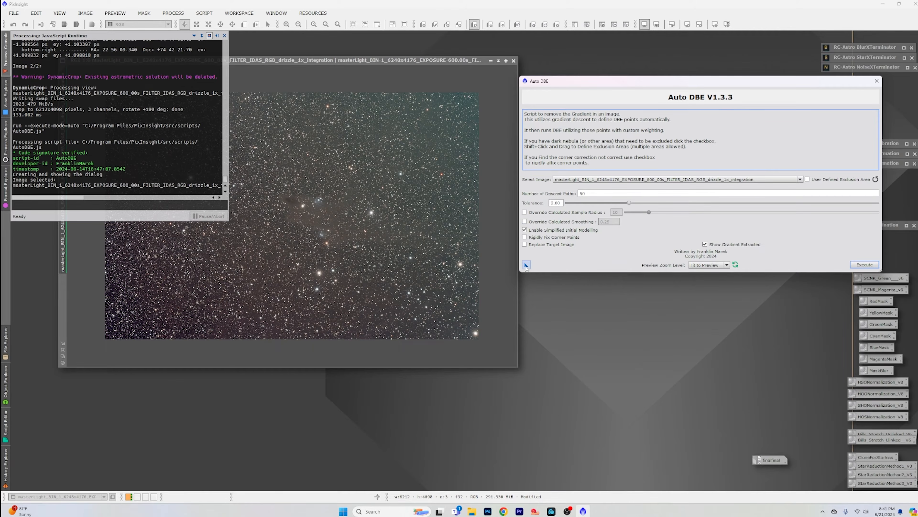
{"action": "left_click_drag", "start_coordinate": [526, 265], "coordinate": [385, 248]}
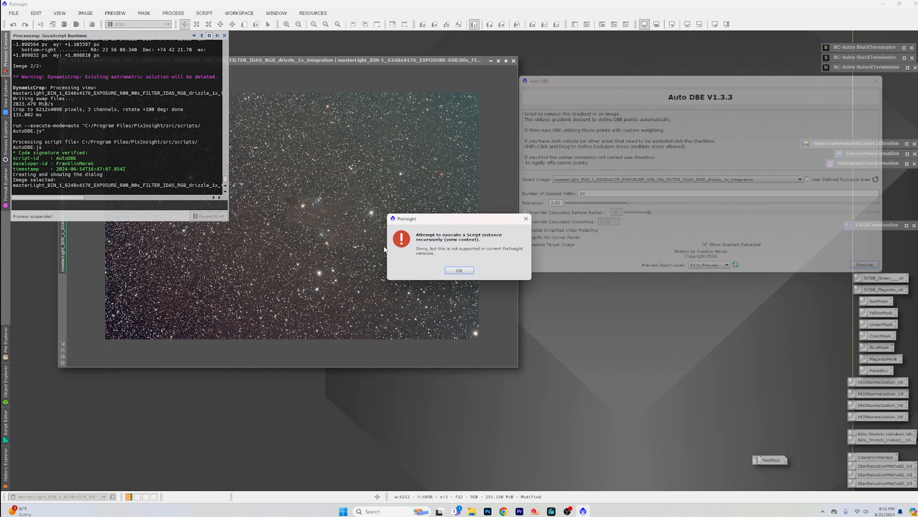
{"action": "left_click", "coordinate": [460, 269]}
{"action": "left_click", "coordinate": [862, 264]}
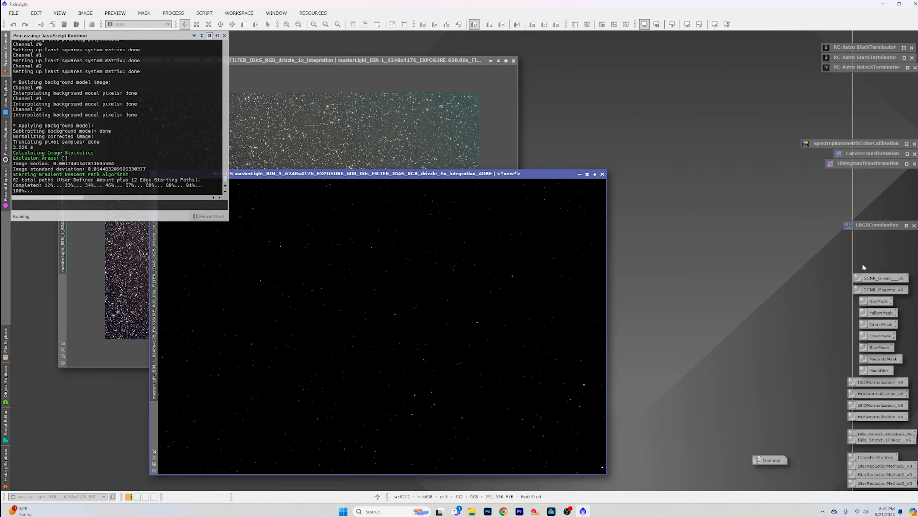
Step: Auto-stretch and close the extracted background image, and apply an auto screen stretch to the ADBE result
{"action": "left_click", "coordinate": [714, 24]}
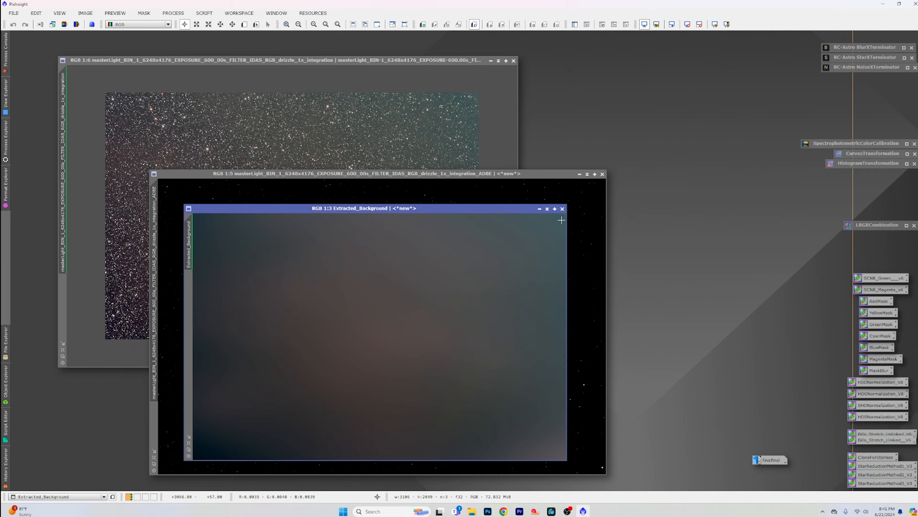
{"action": "left_click", "coordinate": [562, 209]}
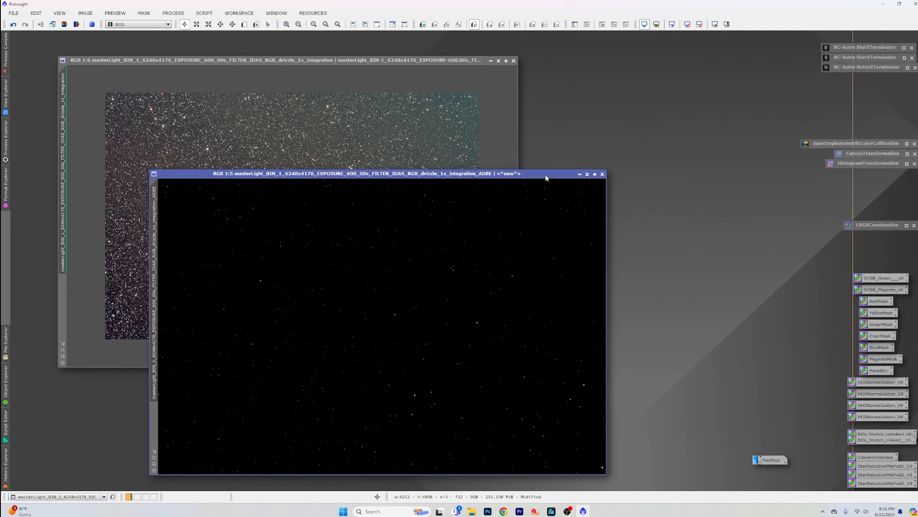
{"action": "left_click_drag", "start_coordinate": [546, 174], "coordinate": [570, 122]}
{"action": "left_click", "coordinate": [714, 24]}
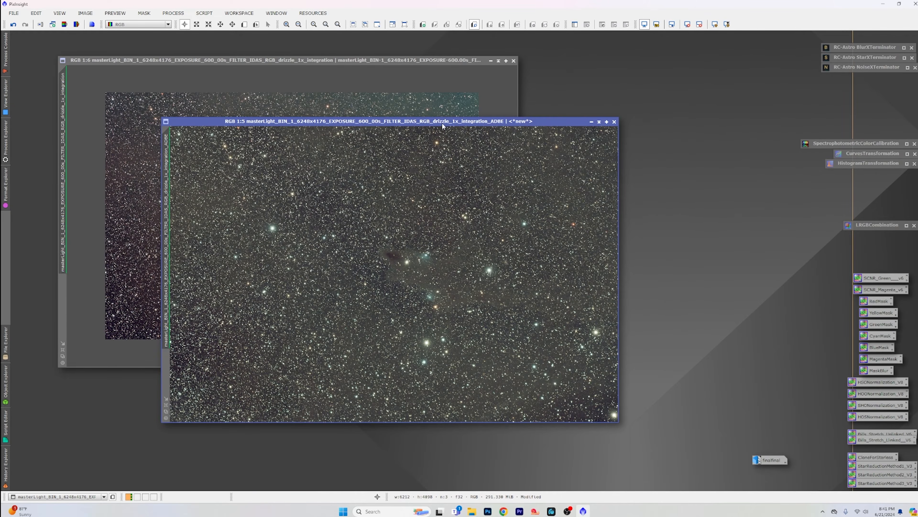
Step: Close the original integration image without saving, and reposition the ADBE image in the freed workspace
{"action": "left_click_drag", "start_coordinate": [440, 121], "coordinate": [632, 110]}
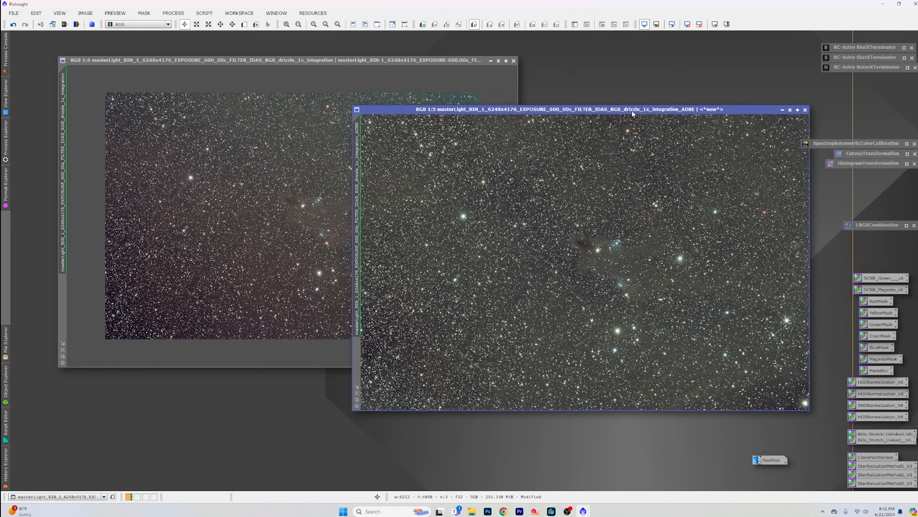
{"action": "left_click", "coordinate": [513, 61]}
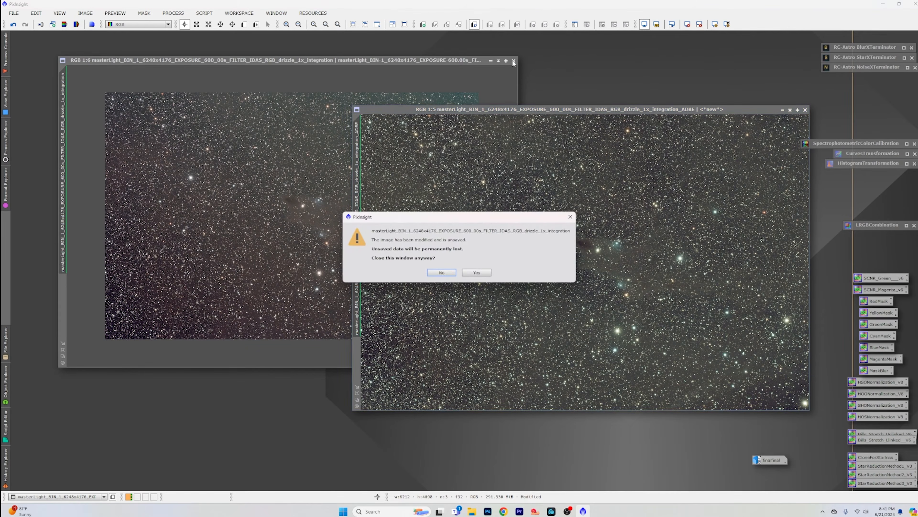
{"action": "left_click", "coordinate": [478, 272]}
{"action": "left_click_drag", "start_coordinate": [532, 110], "coordinate": [331, 67]}
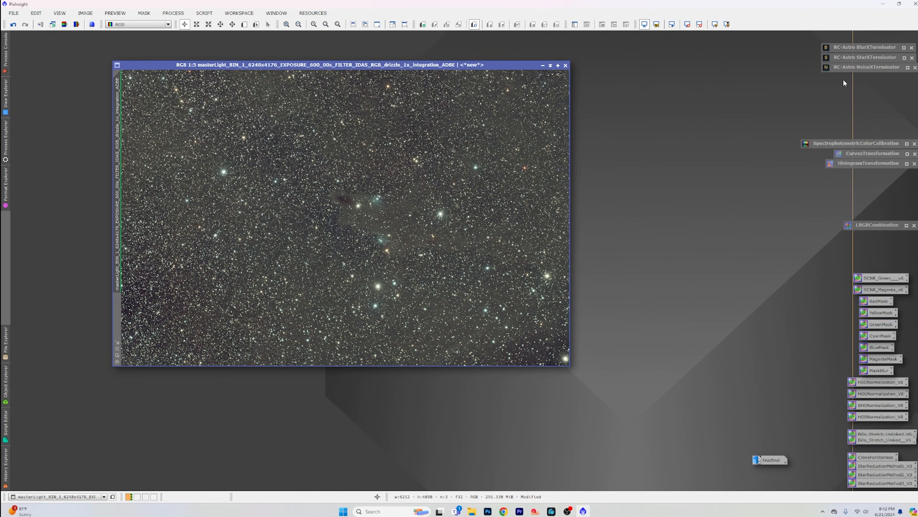
Step: Apply BlurXTerminator in Correct Only mode to the ADBE image, check the stars around the nebula and close the process
{"action": "double_click", "coordinate": [849, 49]}
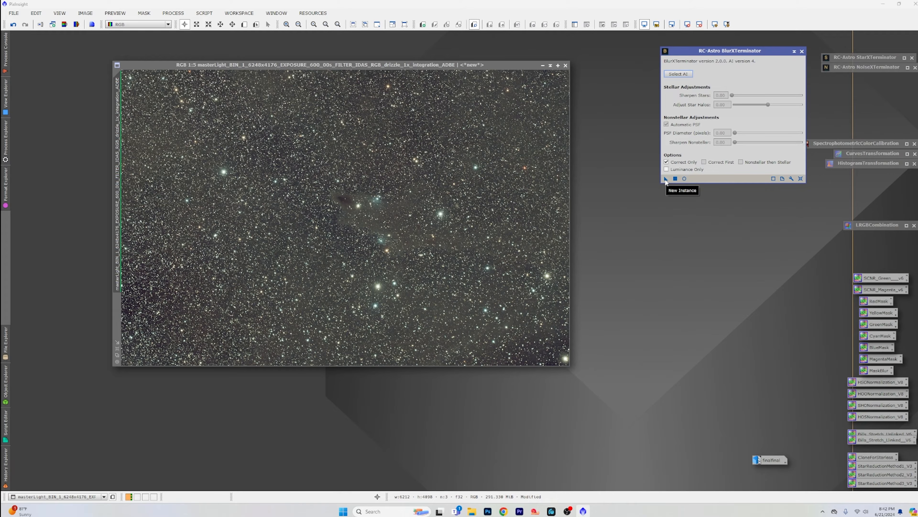
{"action": "left_click_drag", "start_coordinate": [667, 181], "coordinate": [395, 184]}
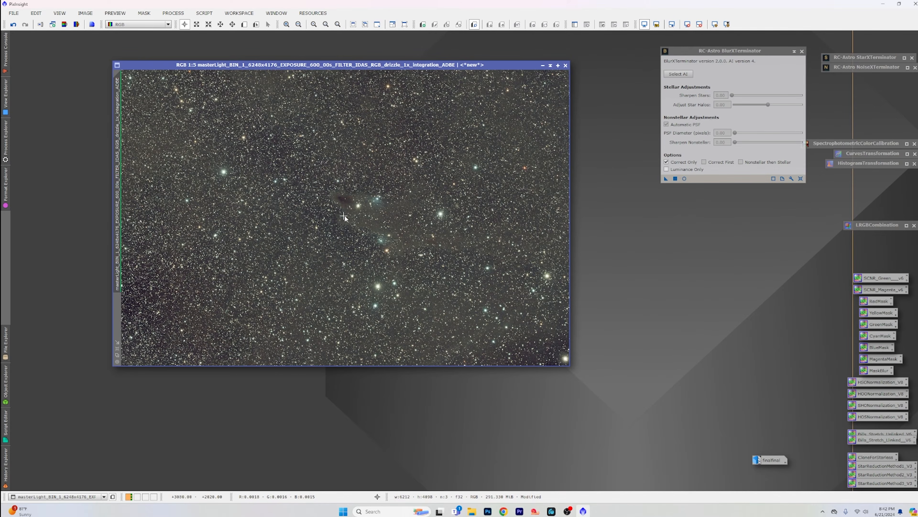
{"action": "scroll", "coordinate": [359, 222], "scroll_direction": "up", "scroll_amount": 4}
{"action": "scroll", "coordinate": [359, 222], "scroll_direction": "down", "scroll_amount": 2}
{"action": "scroll", "coordinate": [360, 223], "scroll_direction": "up", "scroll_amount": 1}
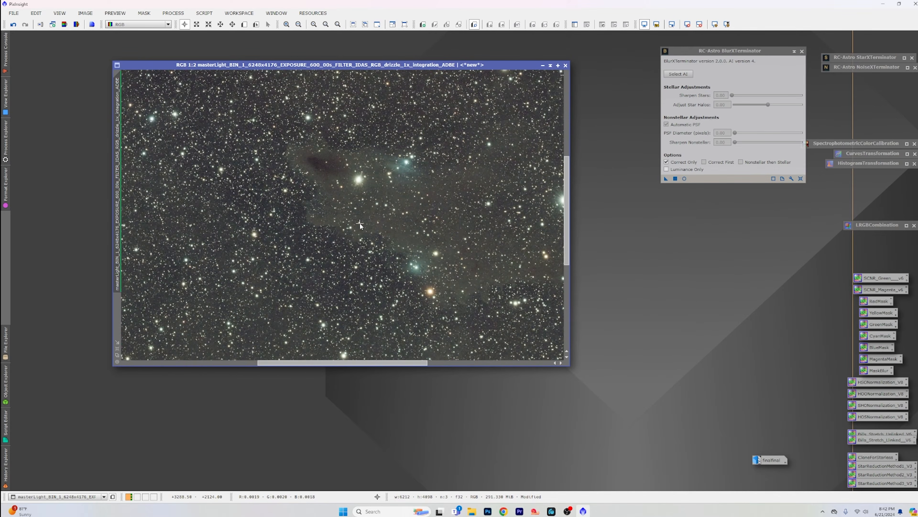
{"action": "scroll", "coordinate": [359, 223], "scroll_direction": "down", "scroll_amount": 3}
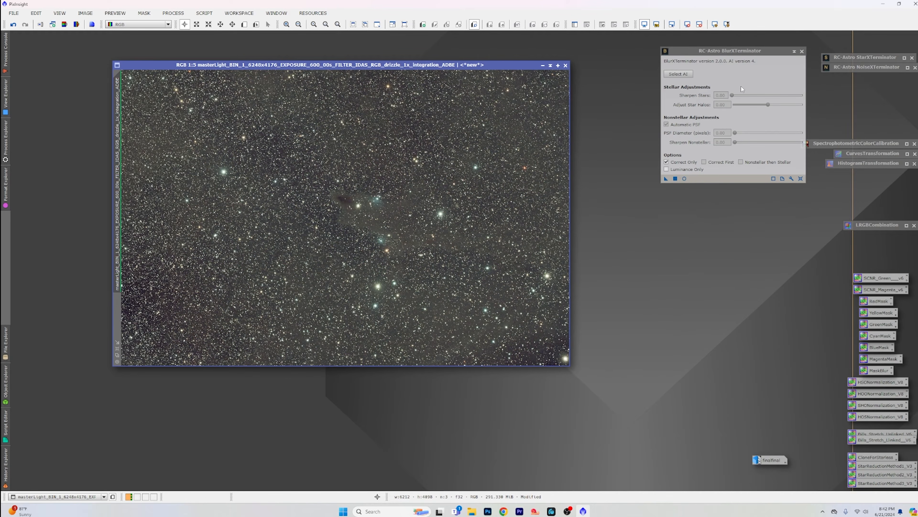
{"action": "left_click", "coordinate": [801, 51]}
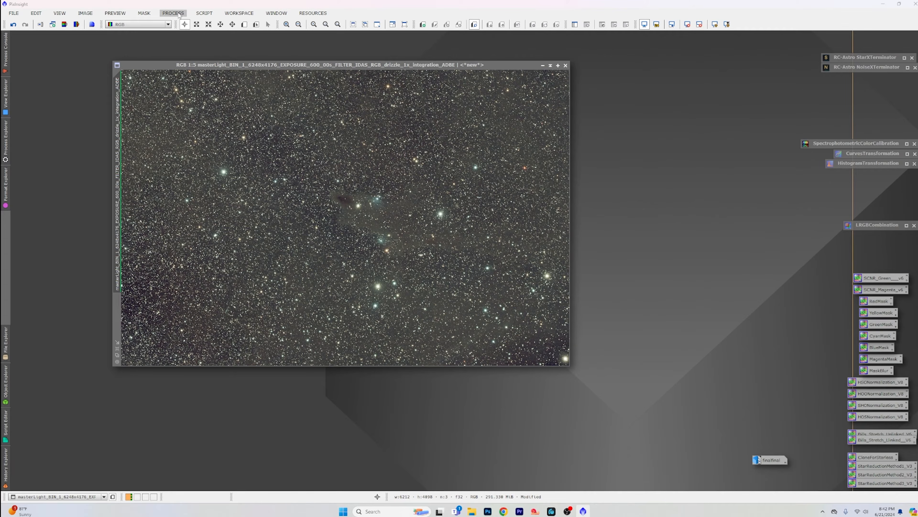
Step: Plate-solve the ADBE image by running the ImageSolver script on the active window with its existing parameters
{"action": "left_click", "coordinate": [203, 13]}
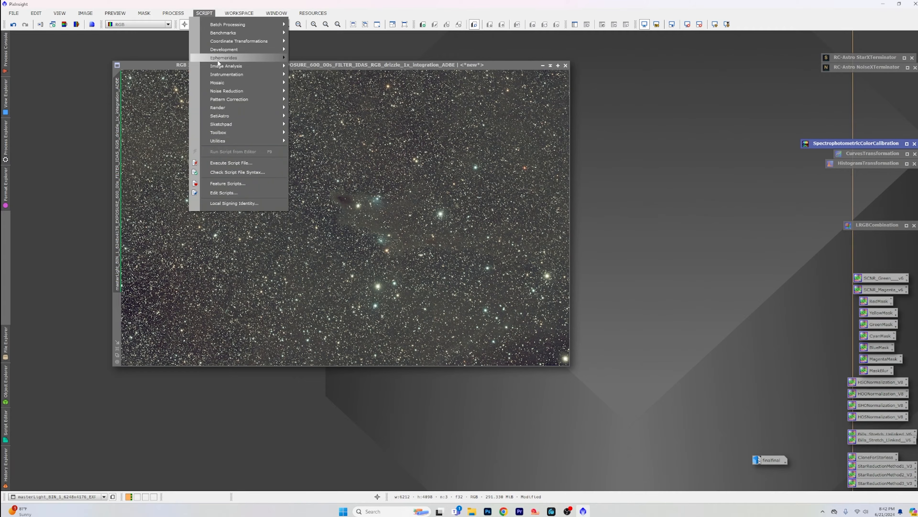
{"action": "mouse_move", "coordinate": [243, 66]}
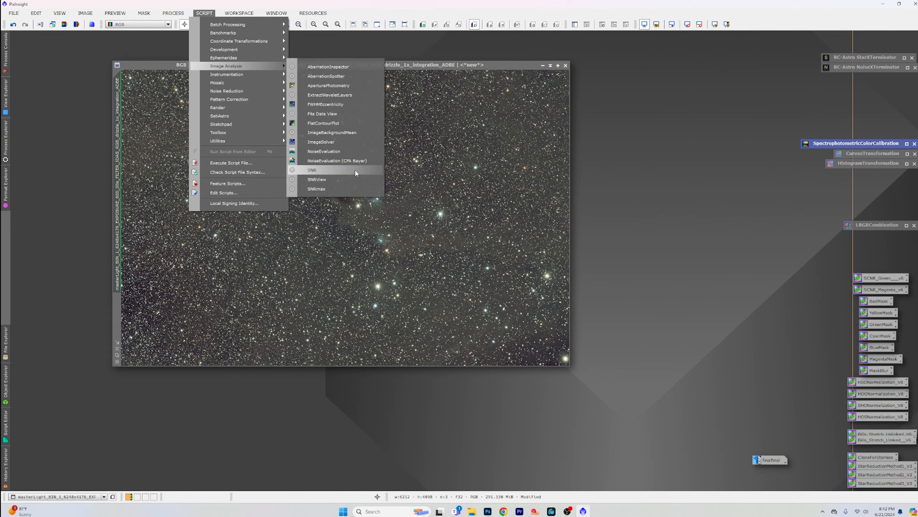
{"action": "left_click", "coordinate": [353, 141]}
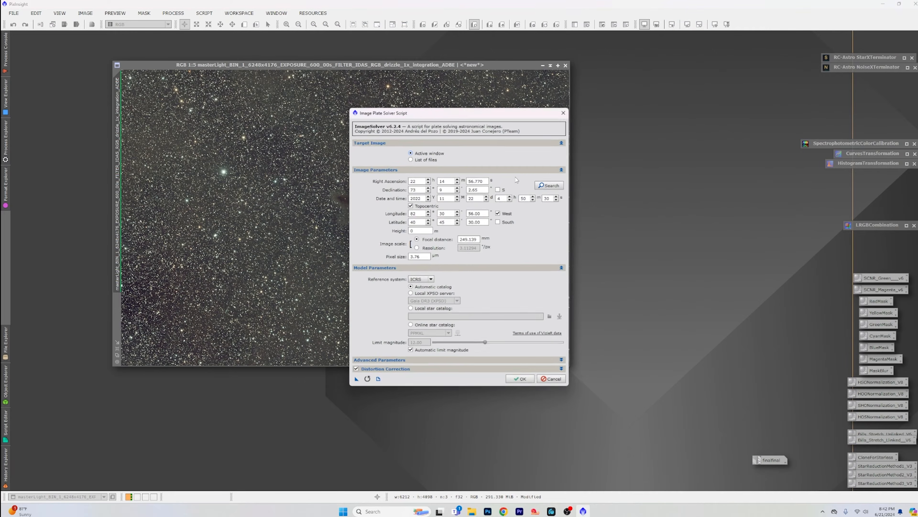
{"action": "left_click_drag", "start_coordinate": [463, 110], "coordinate": [667, 85]}
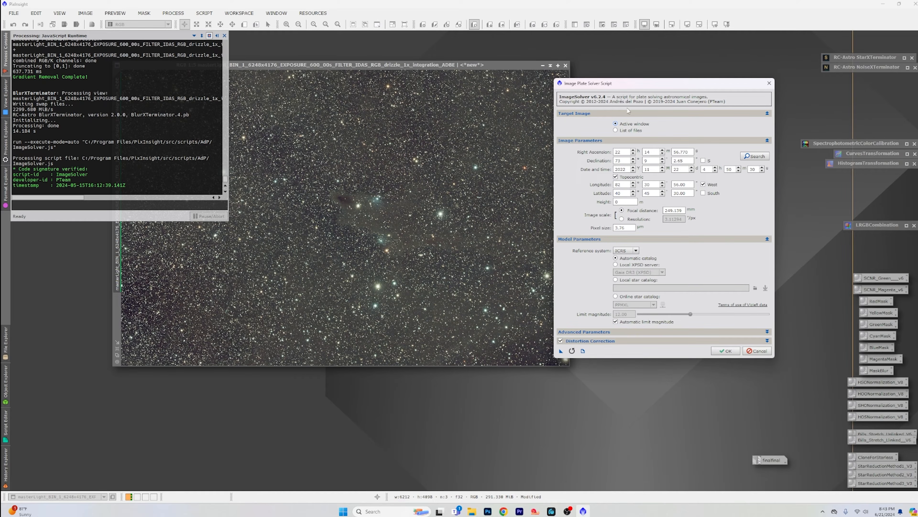
{"action": "left_click_drag", "start_coordinate": [642, 84], "coordinate": [674, 57]}
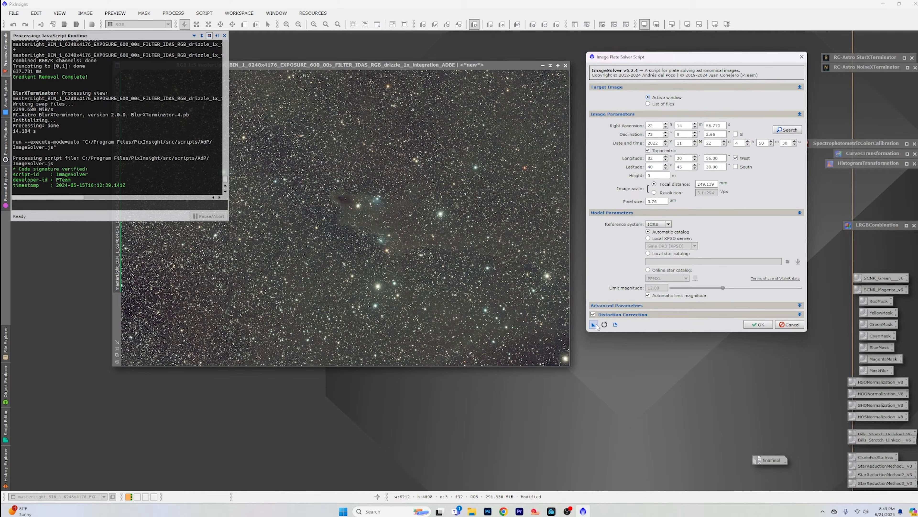
{"action": "left_click_drag", "start_coordinate": [593, 324], "coordinate": [531, 309]}
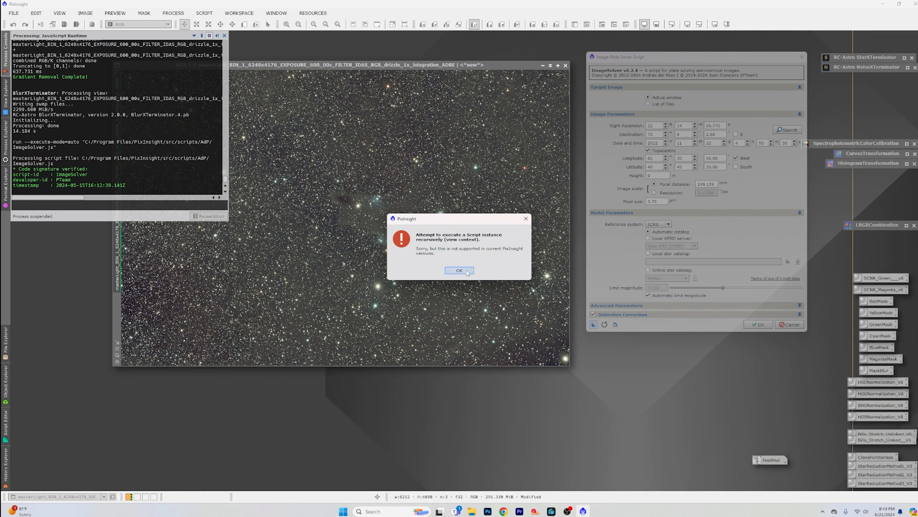
{"action": "key", "text": "Return"}
{"action": "left_click", "coordinate": [758, 324]}
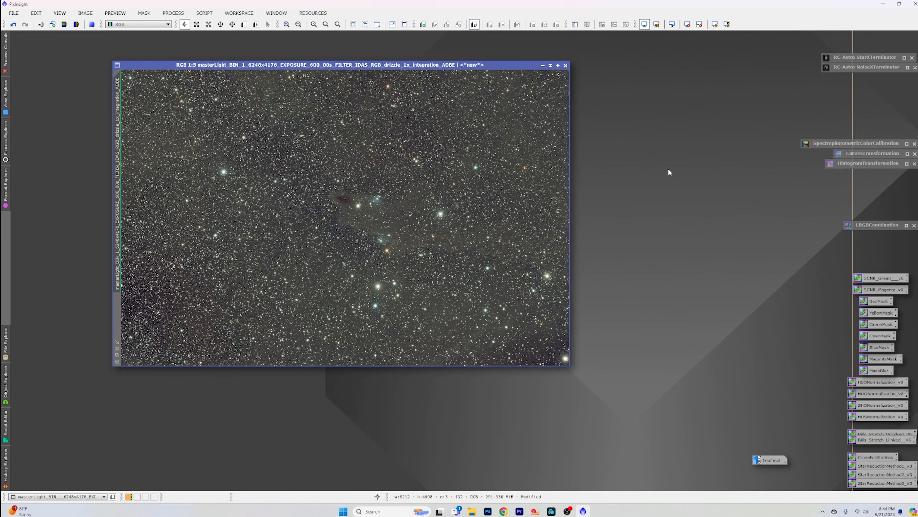
Step: Open SpectrophotometricColorCalibration beside the image and define a small preview, about 18 by 12 pixels, on star-free background away from the nebula
{"action": "left_click_drag", "start_coordinate": [492, 65], "coordinate": [435, 52]}
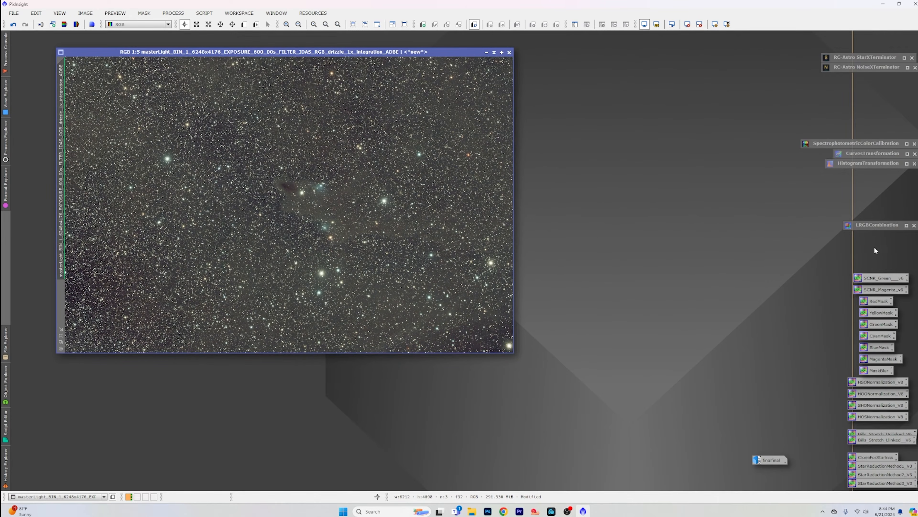
{"action": "double_click", "coordinate": [855, 144]}
{"action": "left_click_drag", "start_coordinate": [743, 78], "coordinate": [671, 84]}
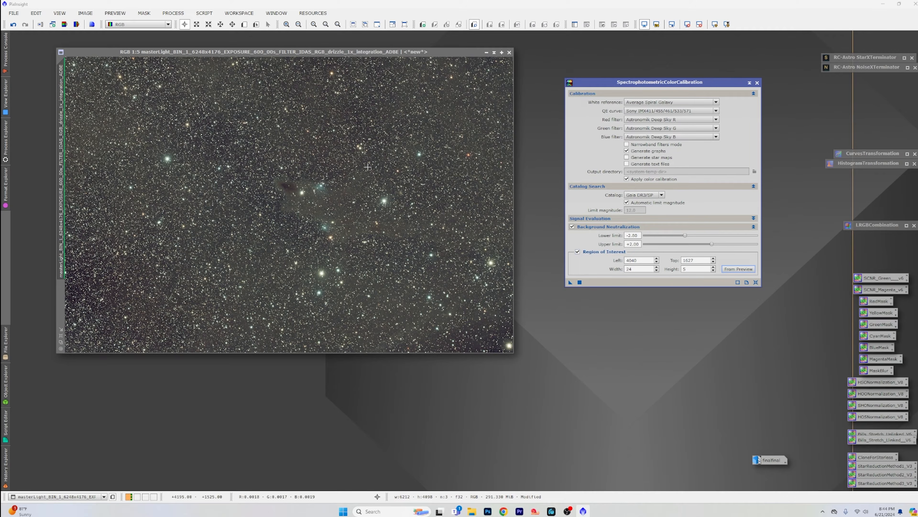
{"action": "scroll", "coordinate": [219, 239], "scroll_direction": "up", "scroll_amount": 2}
{"action": "scroll", "coordinate": [219, 239], "scroll_direction": "up", "scroll_amount": 6}
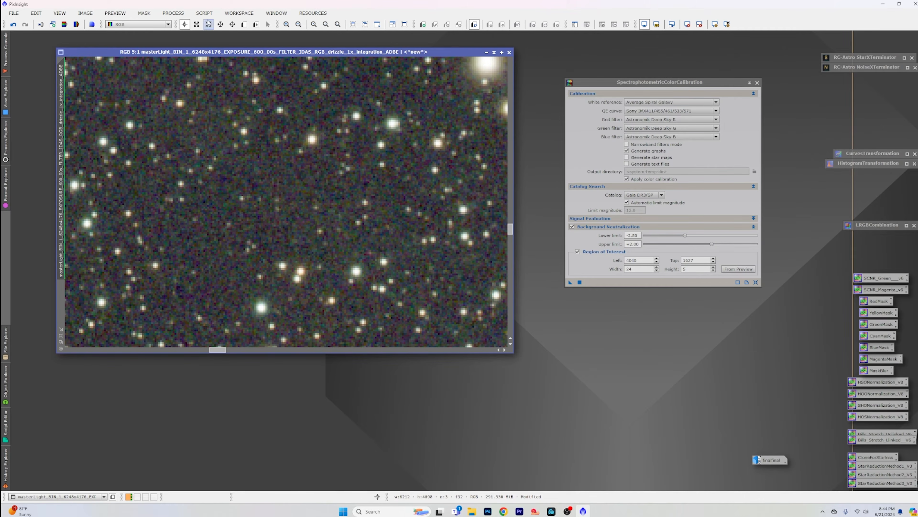
{"action": "left_click", "coordinate": [245, 24]}
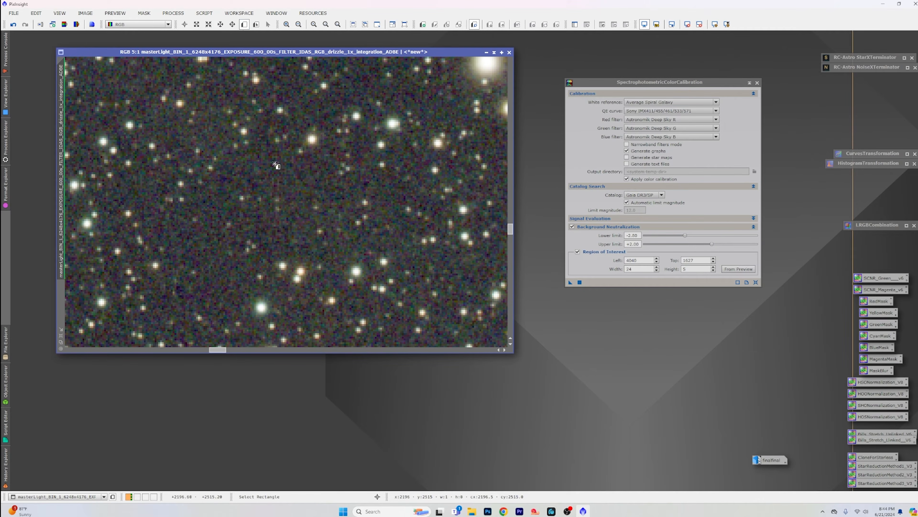
{"action": "left_click_drag", "start_coordinate": [273, 164], "coordinate": [306, 185]}
Step: Set the background neutralization region of interest from the new background preview
{"action": "scroll", "coordinate": [306, 186], "scroll_direction": "down", "scroll_amount": 6}
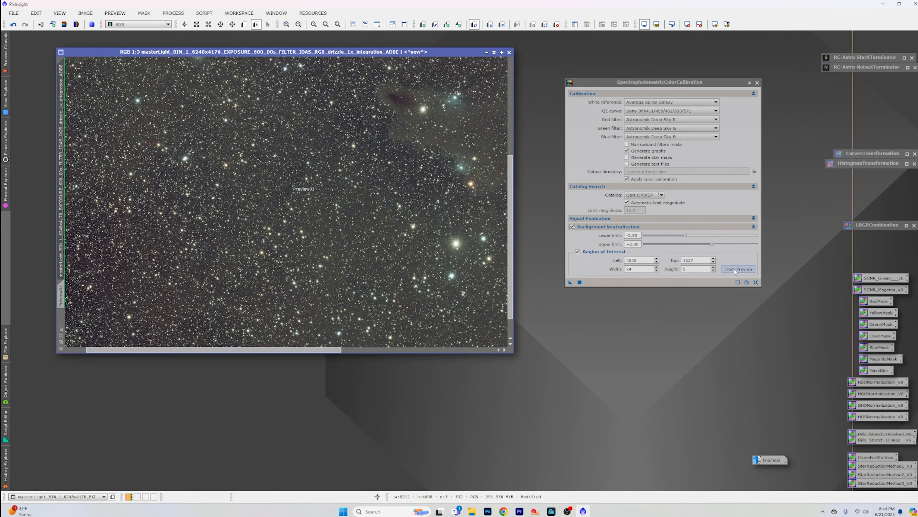
{"action": "left_click", "coordinate": [738, 269]}
{"action": "left_click", "coordinate": [586, 246]}
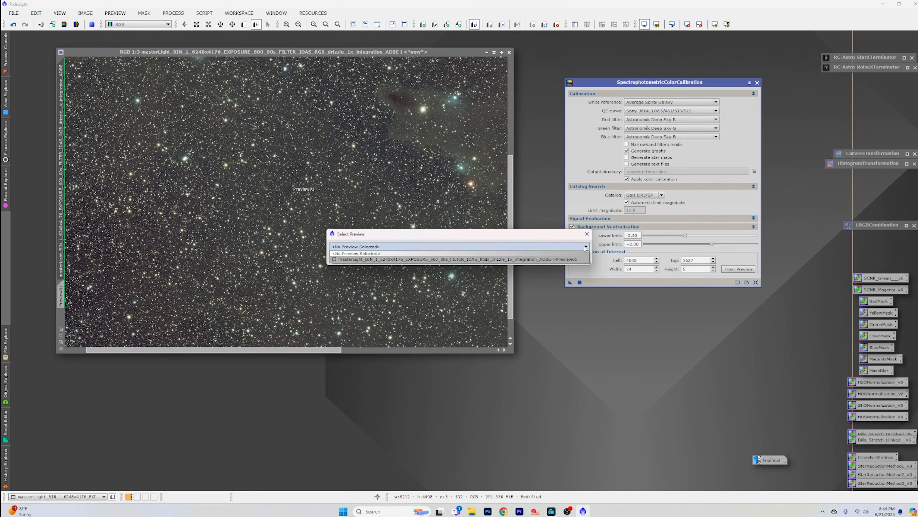
{"action": "left_click", "coordinate": [553, 254]}
{"action": "left_click", "coordinate": [543, 258]}
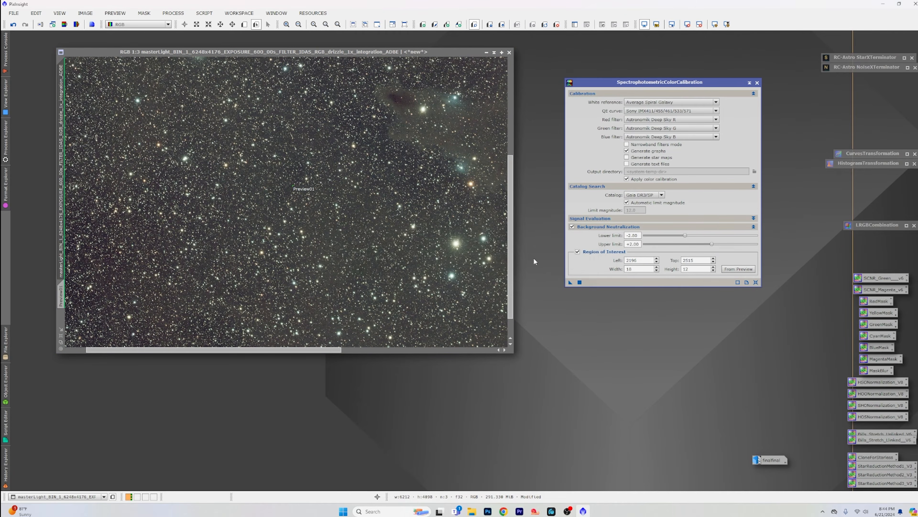
Step: Apply SpectrophotometricColorCalibration to the ADBE image, and close the white balance graphs and the process
{"action": "scroll", "coordinate": [387, 223], "scroll_direction": "down", "scroll_amount": 4}
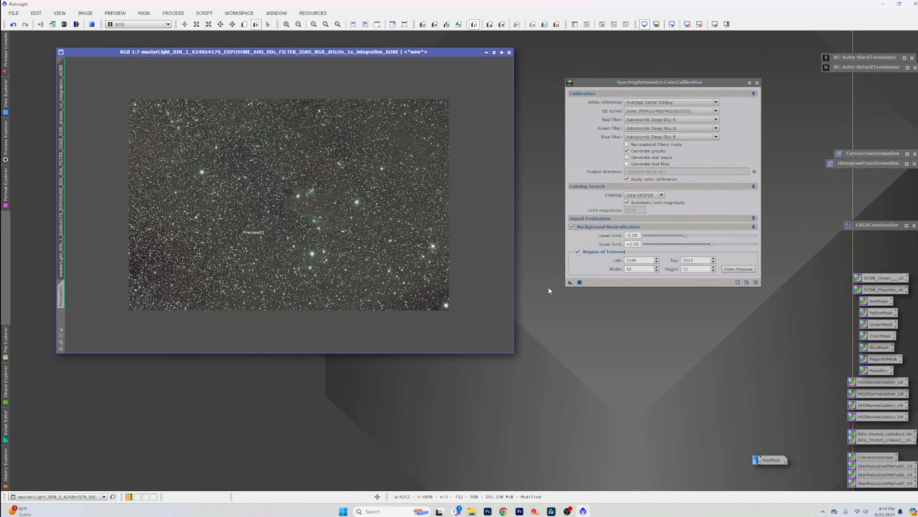
{"action": "left_click", "coordinate": [570, 284]}
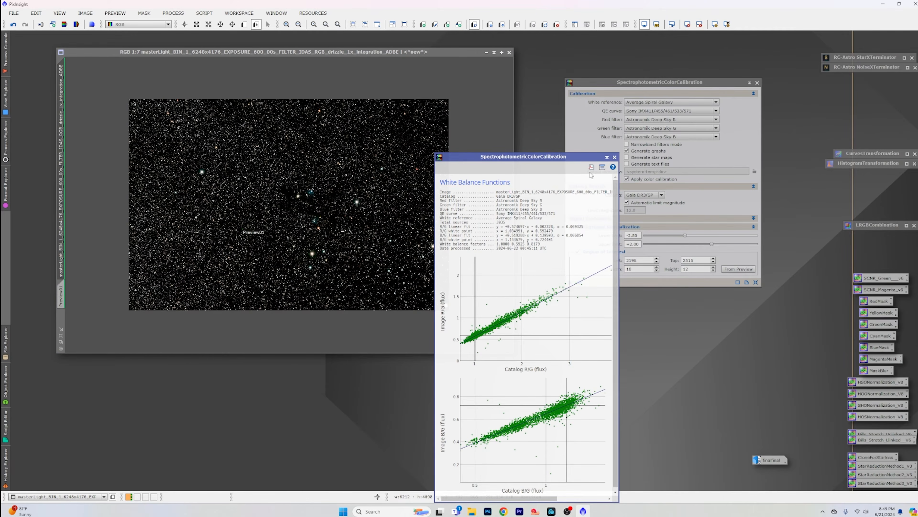
{"action": "left_click", "coordinate": [613, 158]}
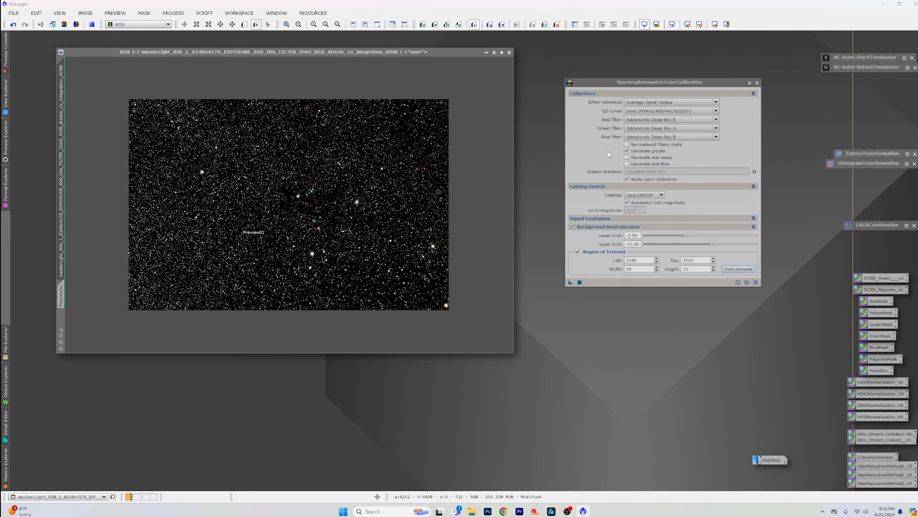
{"action": "left_click", "coordinate": [757, 82]}
Step: Reset and recompute the auto screen stretch of the calibrated image, and delete its preview
{"action": "left_click", "coordinate": [688, 26]}
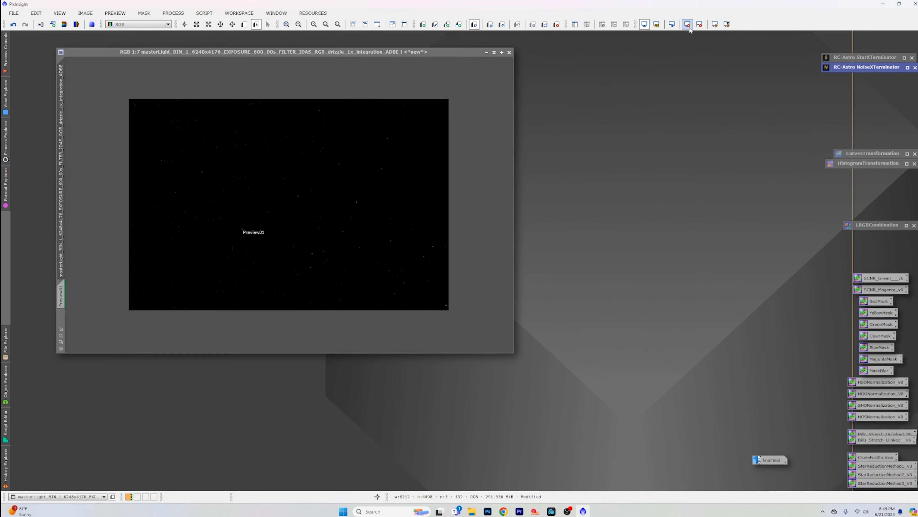
{"action": "left_click", "coordinate": [715, 24]}
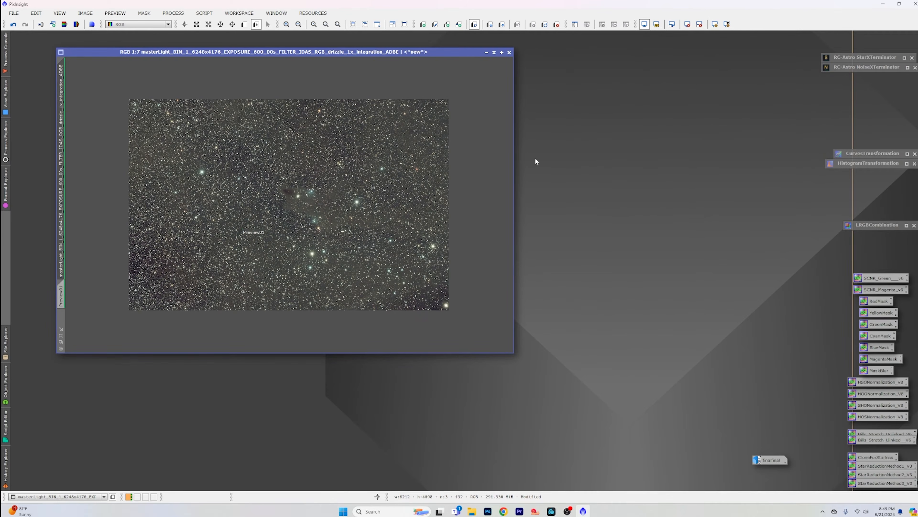
{"action": "left_click", "coordinate": [115, 13]}
{"action": "left_click", "coordinate": [151, 155]}
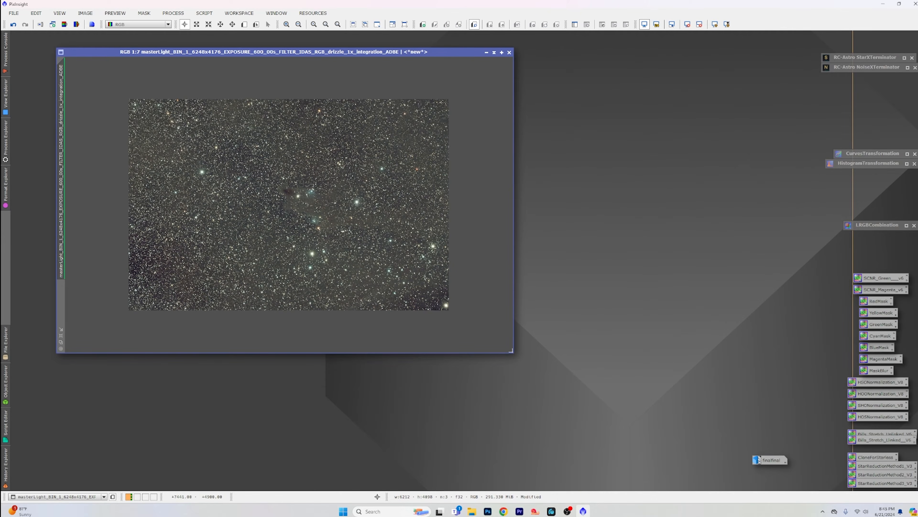
Step: Enlarge the image window and inspect the color around the nebula at closer zoom
{"action": "left_click_drag", "start_coordinate": [512, 354], "coordinate": [661, 475]}
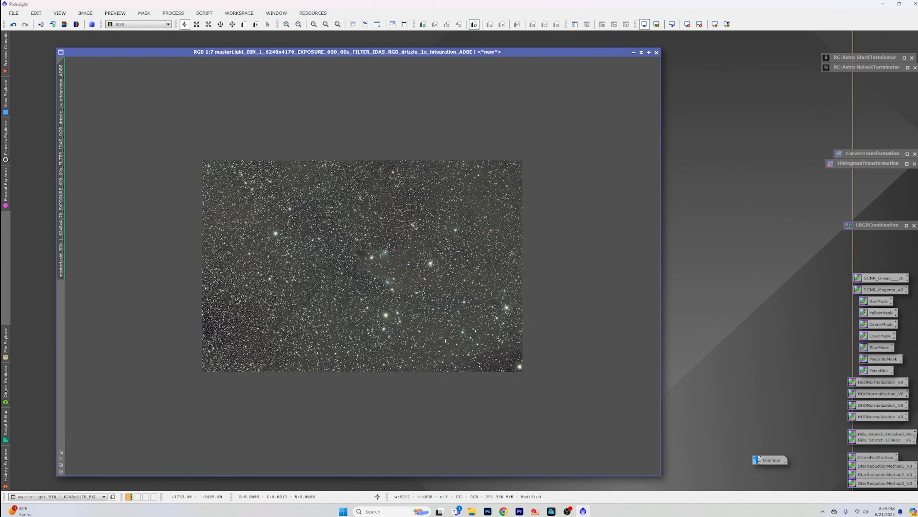
{"action": "scroll", "coordinate": [426, 338], "scroll_direction": "up", "scroll_amount": 3}
{"action": "scroll", "coordinate": [425, 339], "scroll_direction": "up", "scroll_amount": 1}
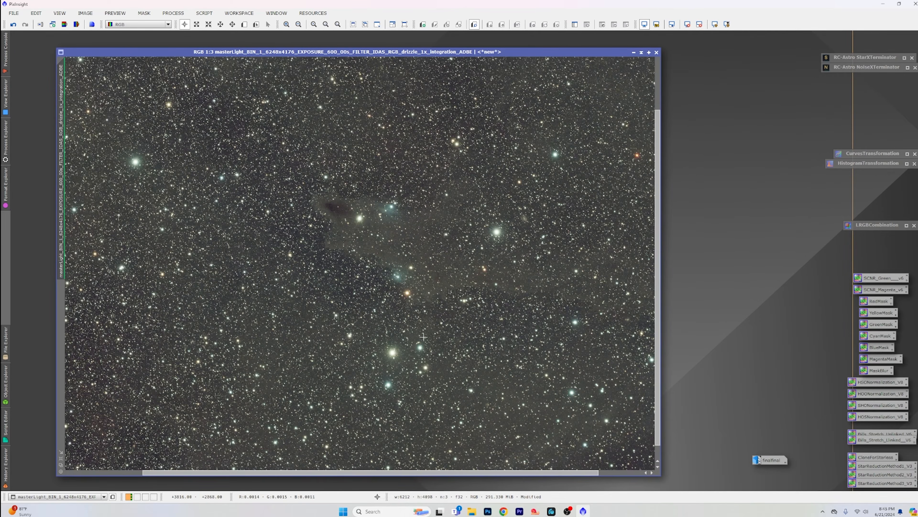
{"action": "scroll", "coordinate": [424, 337], "scroll_direction": "down", "scroll_amount": 1}
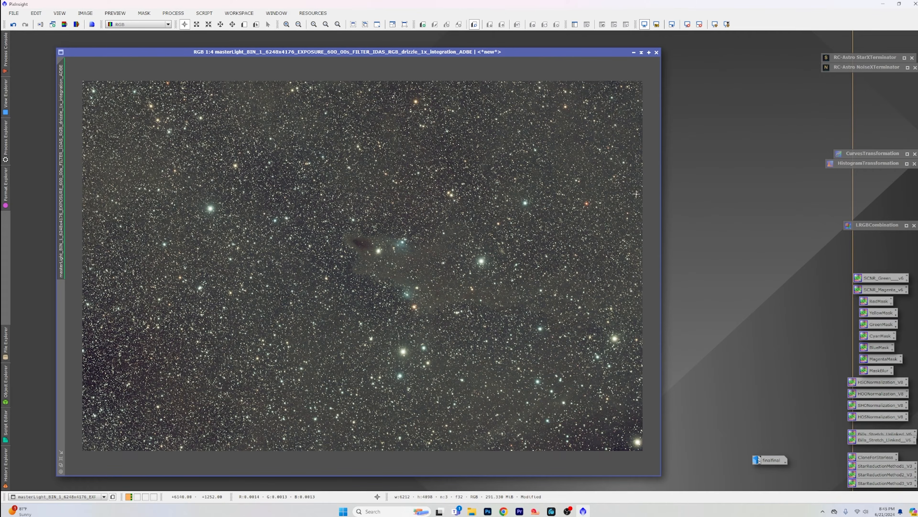
Step: Remove the stars with StarXTerminator, generating an unscreened star image, and rename that star image STARS
{"action": "double_click", "coordinate": [859, 58]}
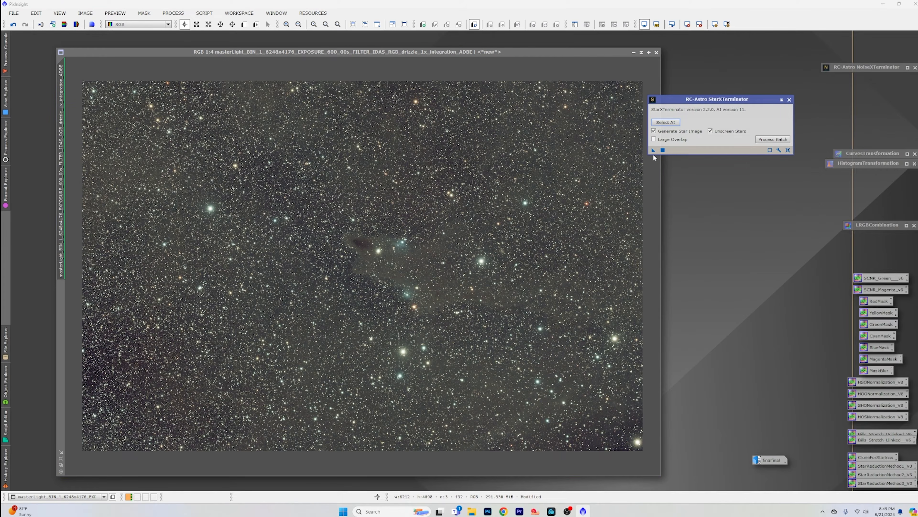
{"action": "left_click", "coordinate": [652, 151]}
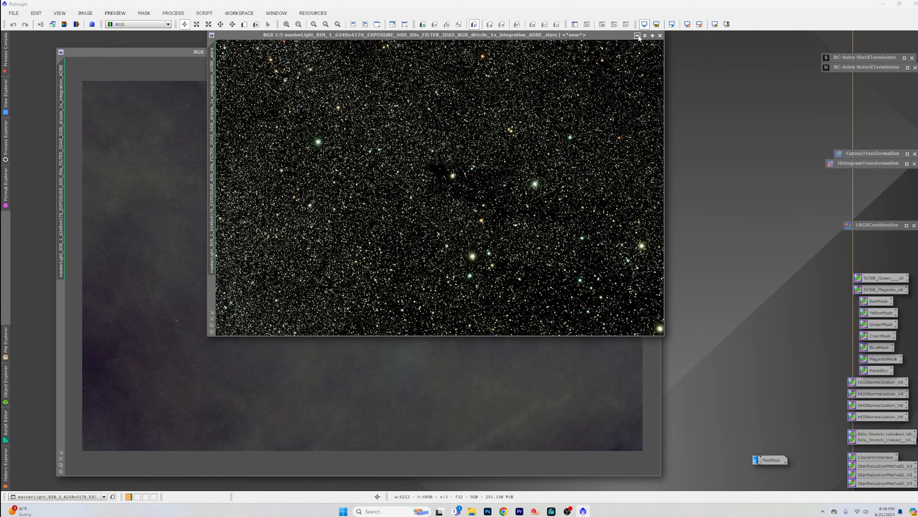
{"action": "right_click", "coordinate": [211, 133]}
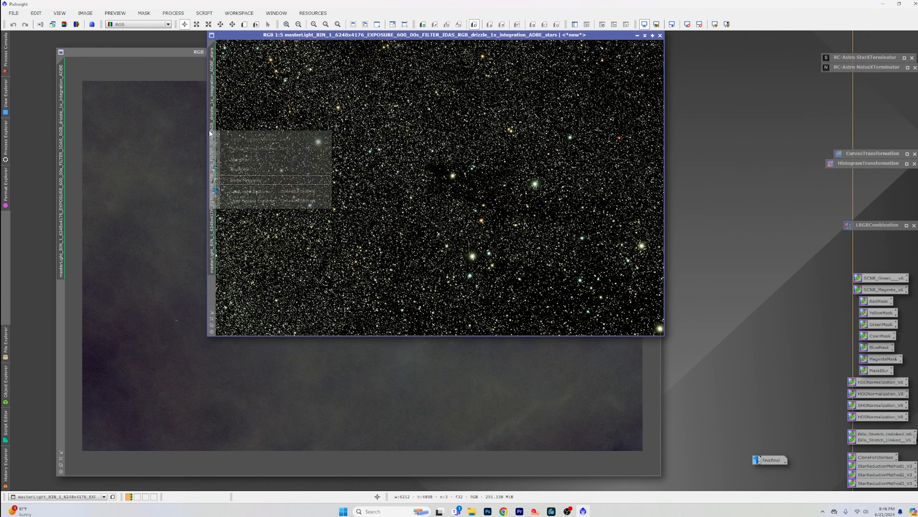
{"action": "left_click", "coordinate": [254, 159]}
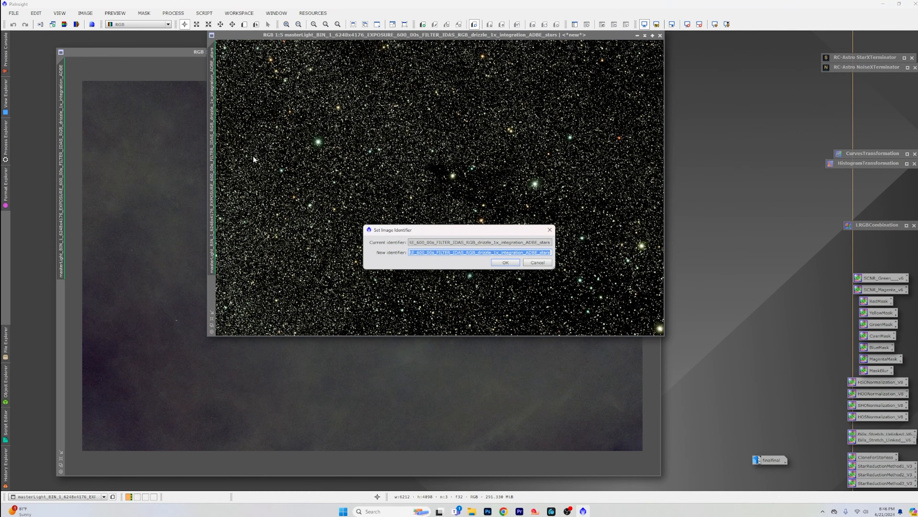
{"action": "type", "text": "STARS"}
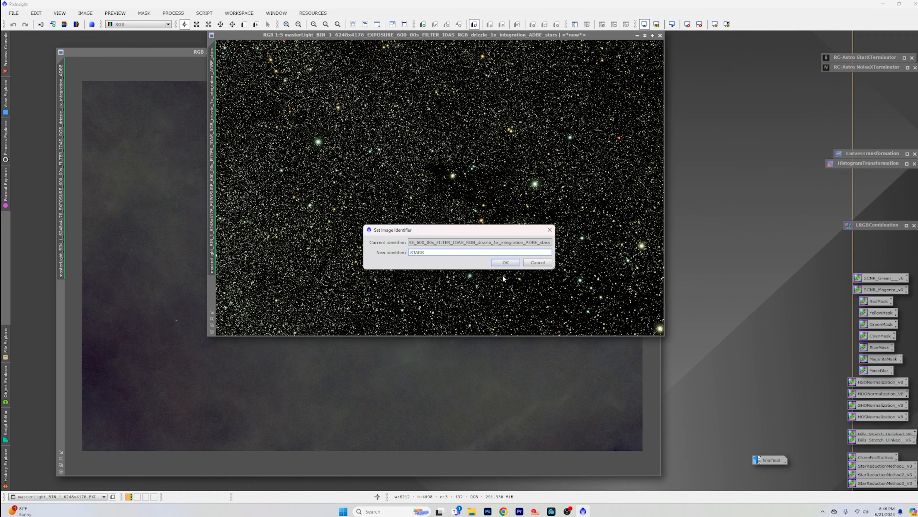
{"action": "left_click", "coordinate": [506, 262]}
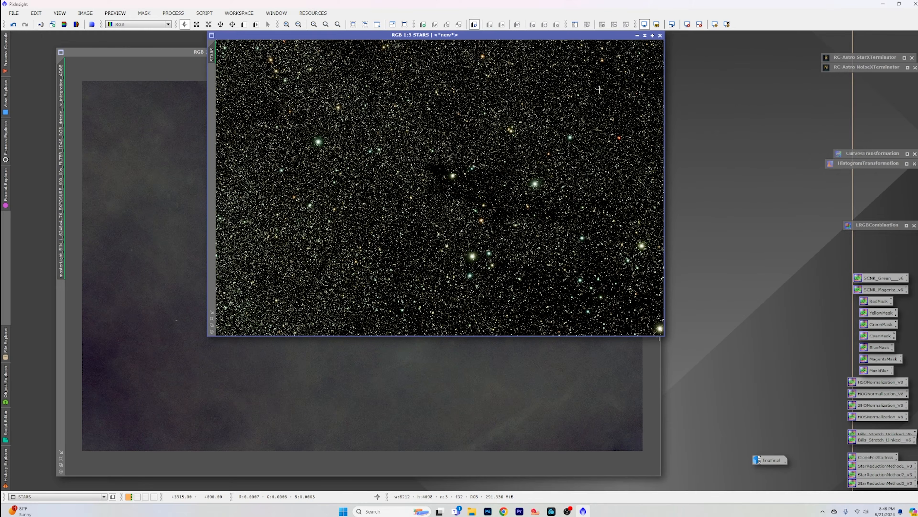
Step: Minimize the STARS image, park its icon beside the large image window and inspect the starless nebula
{"action": "left_click", "coordinate": [637, 36]}
{"action": "left_click_drag", "start_coordinate": [452, 187], "coordinate": [714, 469]}
{"action": "scroll", "coordinate": [369, 313], "scroll_direction": "up", "scroll_amount": 2}
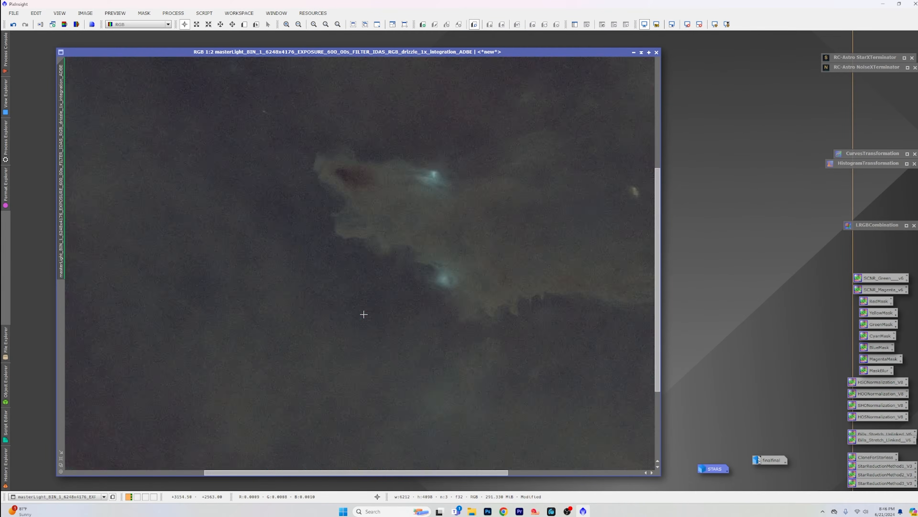
{"action": "scroll", "coordinate": [364, 314], "scroll_direction": "down", "scroll_amount": 1}
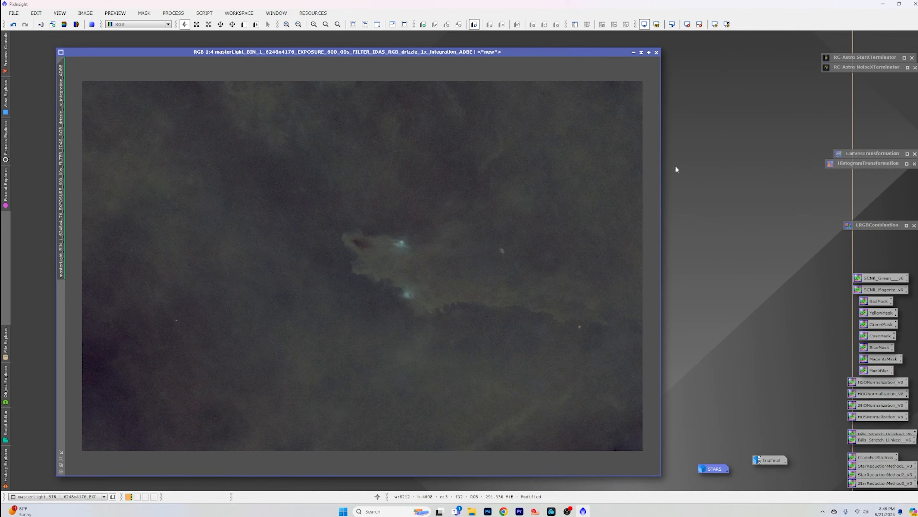
Step: Apply NoiseXTerminator to the starless image with Denoise 0.90 and Detail 0.15, check the nebula and close the process
{"action": "double_click", "coordinate": [869, 67]}
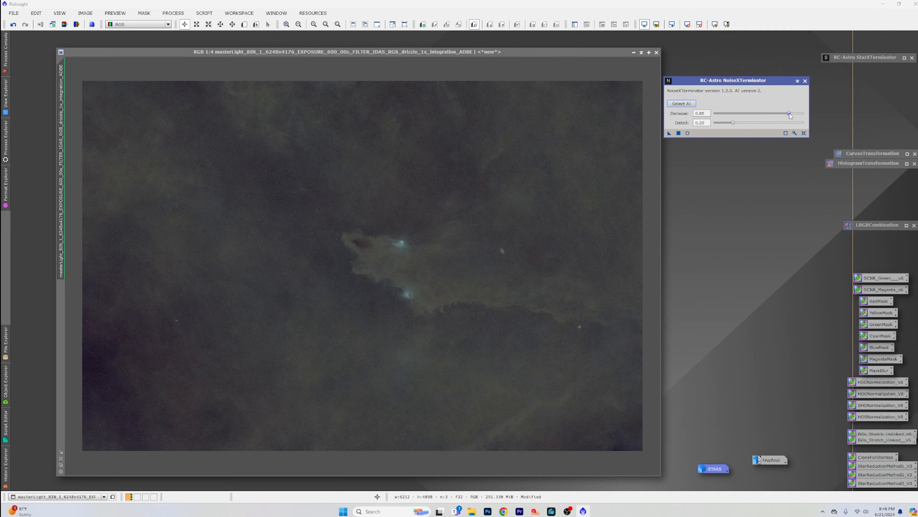
{"action": "left_click_drag", "start_coordinate": [789, 114], "coordinate": [790, 115]}
{"action": "left_click_drag", "start_coordinate": [733, 123], "coordinate": [728, 123]}
{"action": "left_click_drag", "start_coordinate": [669, 133], "coordinate": [501, 141]}
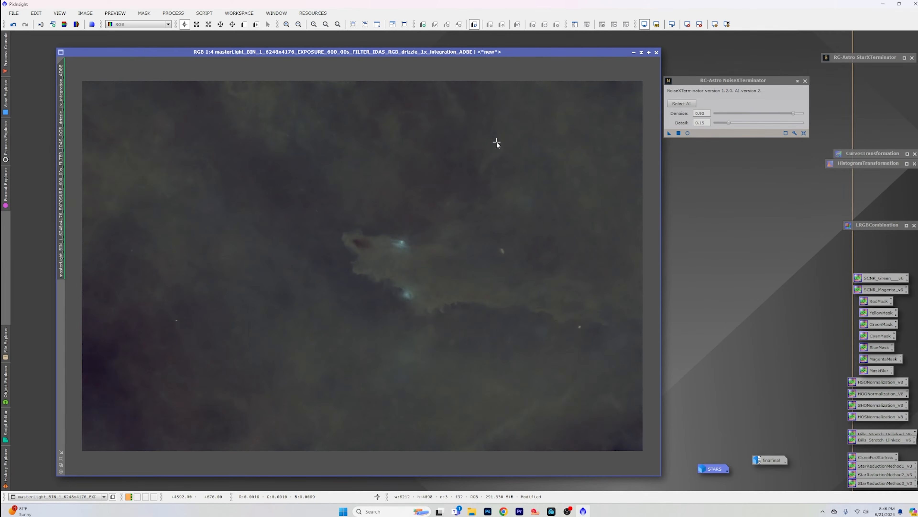
{"action": "scroll", "coordinate": [496, 142], "scroll_direction": "up", "scroll_amount": 5}
{"action": "scroll", "coordinate": [496, 146], "scroll_direction": "down", "scroll_amount": 5}
{"action": "left_click", "coordinate": [804, 81]}
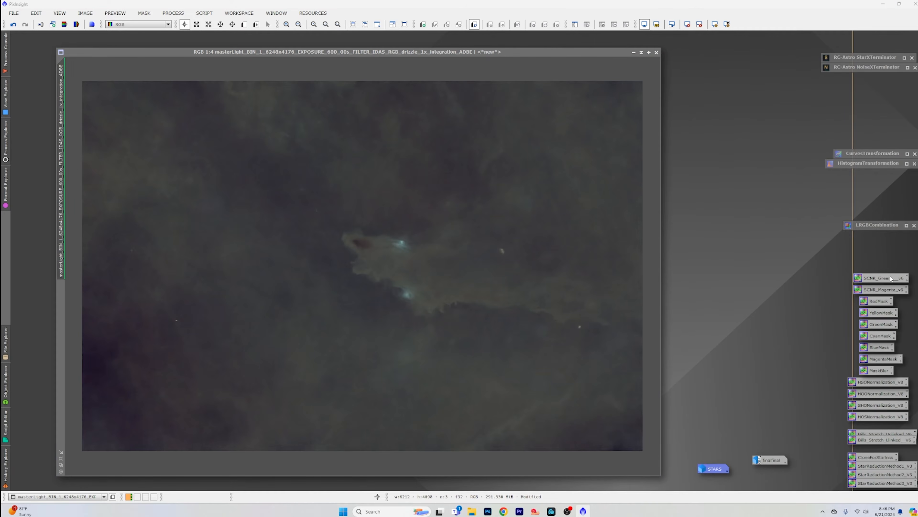
Step: Apply the saved SCNR_Green process to the starless image to reduce its green cast
{"action": "left_click_drag", "start_coordinate": [891, 278], "coordinate": [421, 217]}
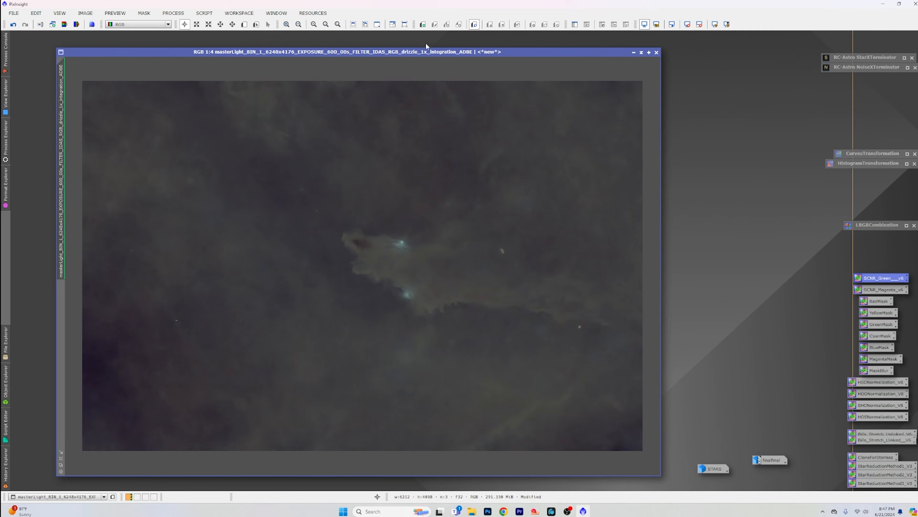
Step: Stretch the starless image with the SetiAstro Statistical Stretch script using target median 0.25 and curves boost 0.15, and close the script
{"action": "left_click_drag", "start_coordinate": [442, 54], "coordinate": [409, 50]}
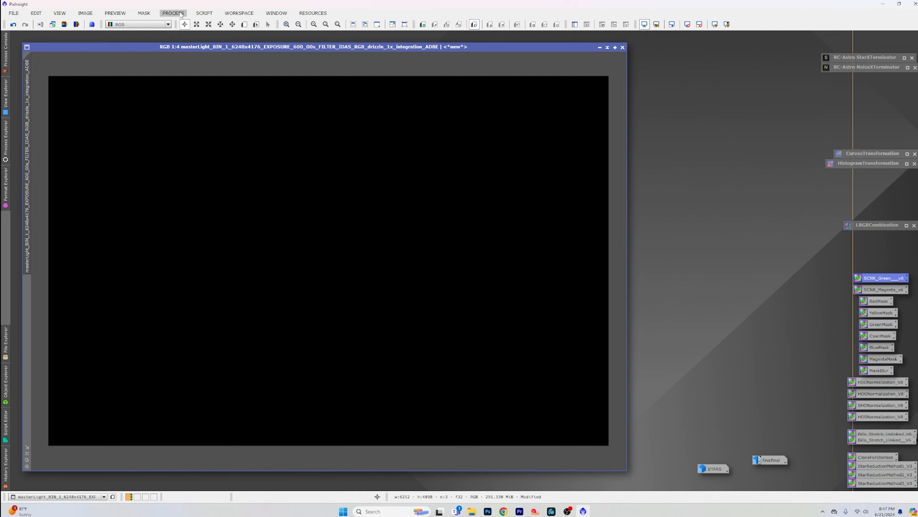
{"action": "left_click", "coordinate": [204, 13]}
{"action": "mouse_move", "coordinate": [256, 140]}
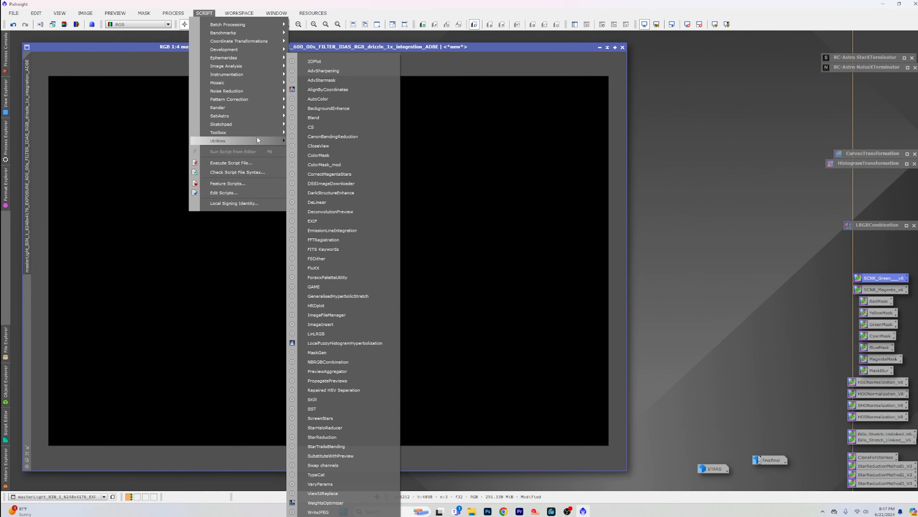
{"action": "mouse_move", "coordinate": [260, 115]}
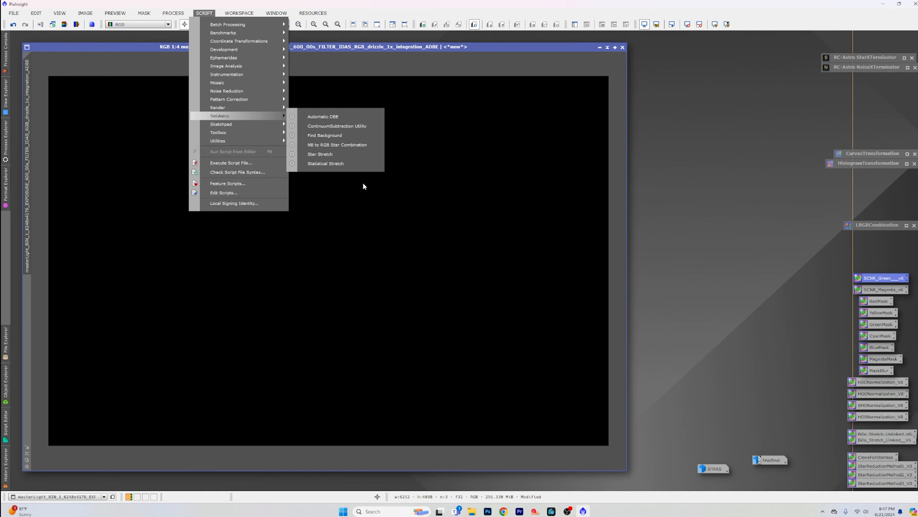
{"action": "left_click", "coordinate": [345, 163]}
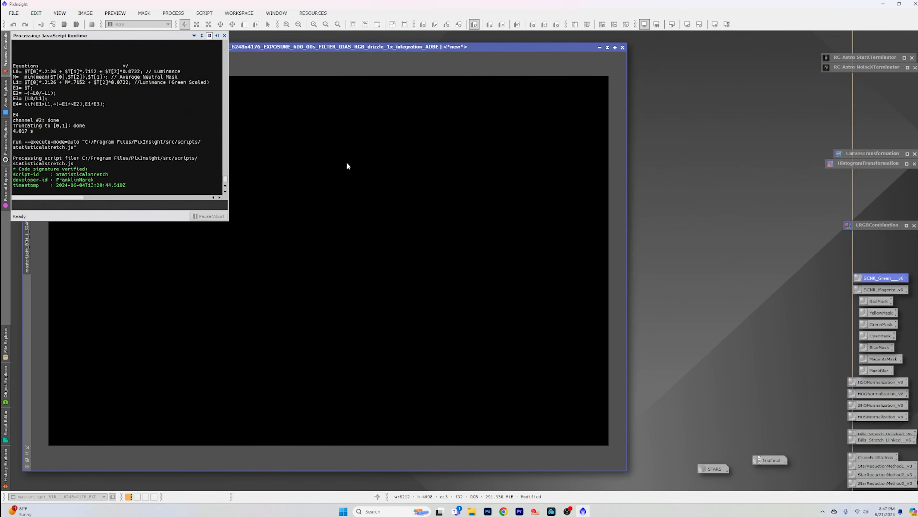
{"action": "left_click_drag", "start_coordinate": [442, 162], "coordinate": [295, 66]}
{"action": "left_click_drag", "start_coordinate": [538, 241], "coordinate": [762, 386]}
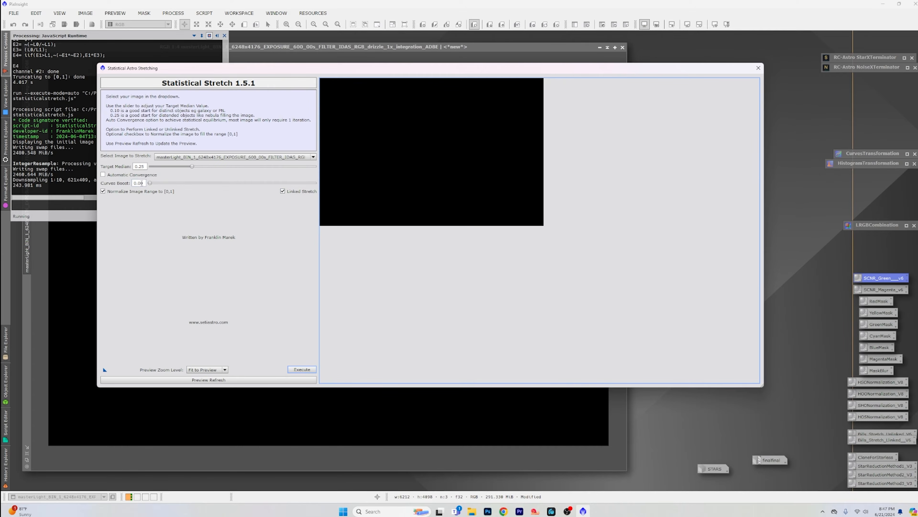
{"action": "left_click_drag", "start_coordinate": [150, 184], "coordinate": [199, 186]}
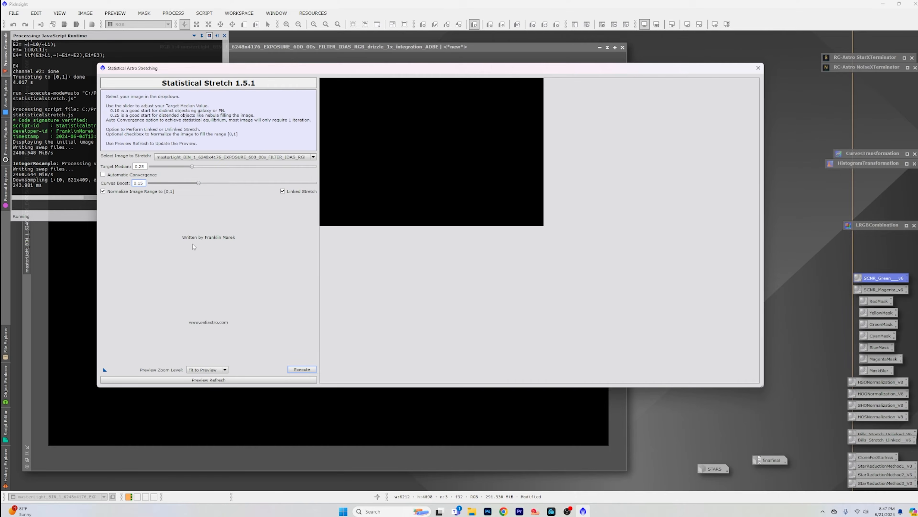
{"action": "left_click", "coordinate": [302, 369]}
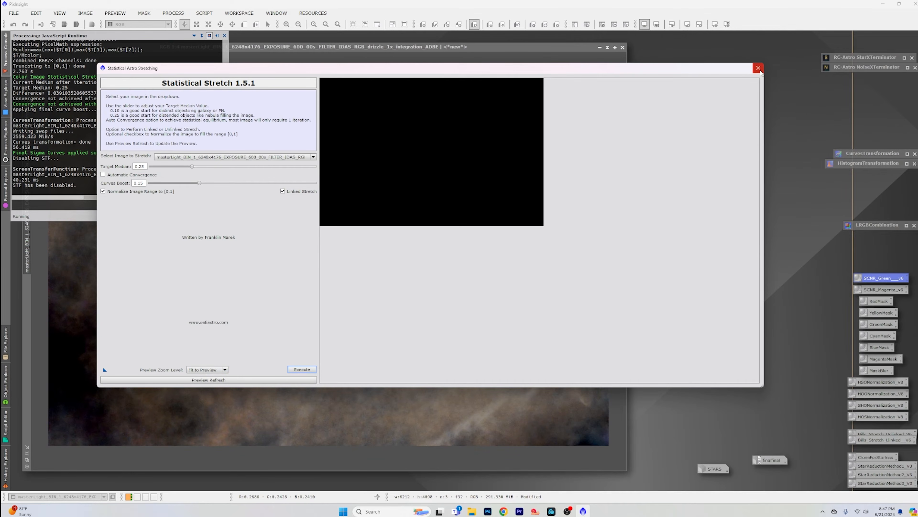
{"action": "left_click", "coordinate": [758, 68]}
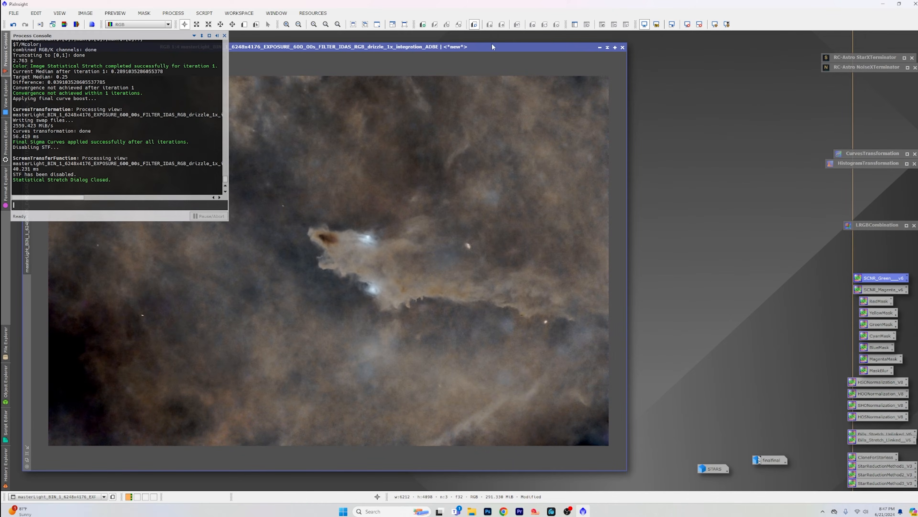
Step: Compare the stretched starless nebula with the finalfinal reference image and examine its noise and detail up close
{"action": "left_click_drag", "start_coordinate": [482, 45], "coordinate": [497, 33]}
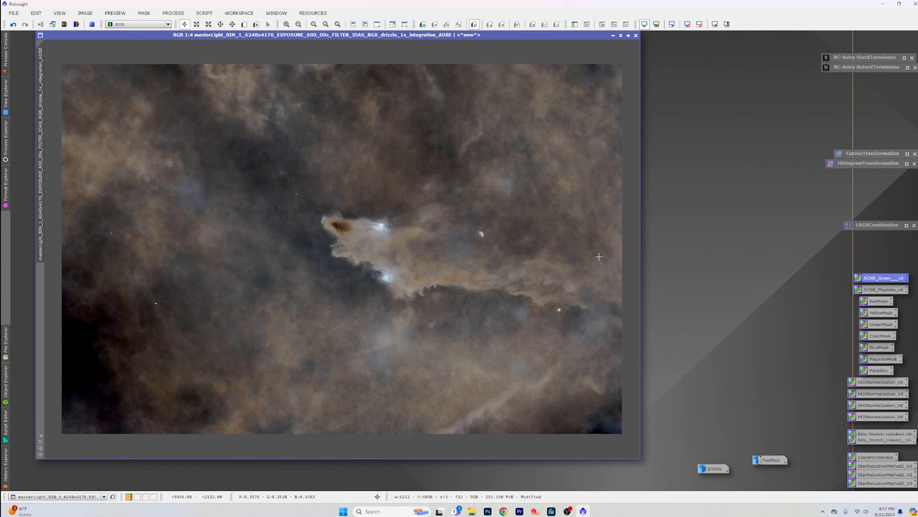
{"action": "double_click", "coordinate": [772, 461]}
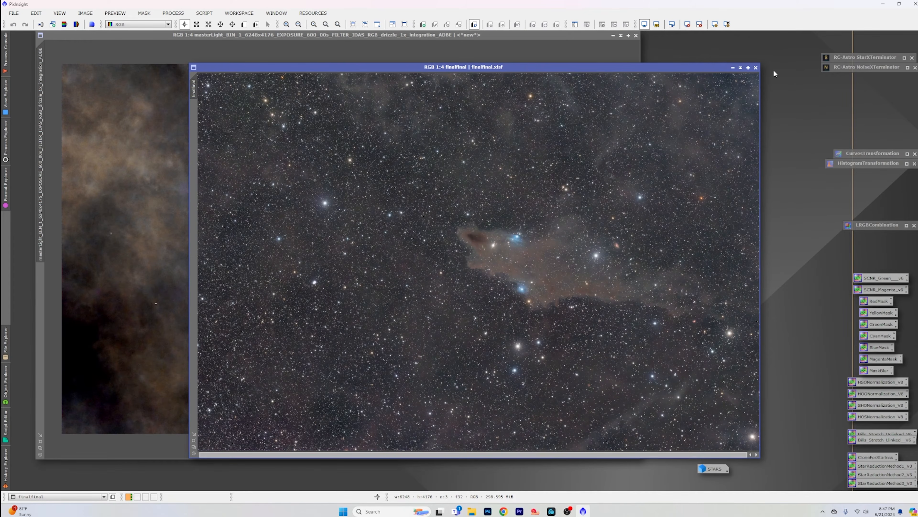
{"action": "left_click", "coordinate": [733, 68]}
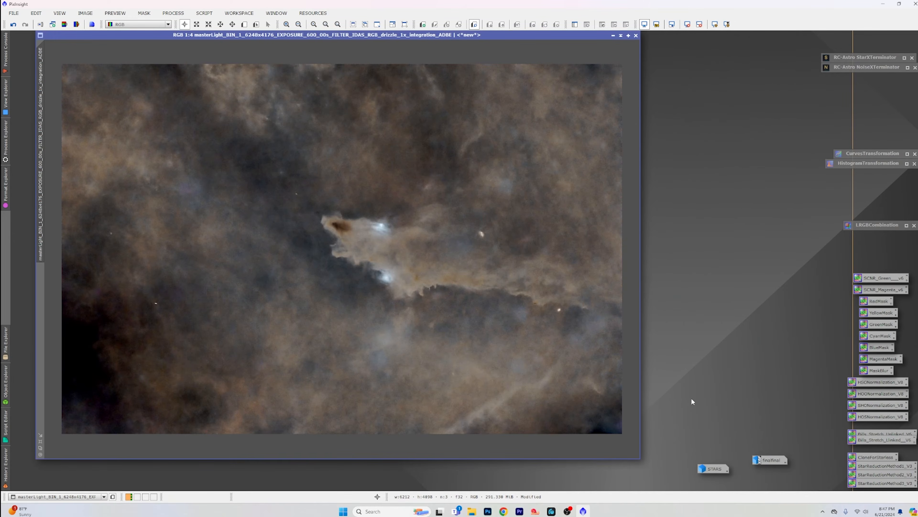
{"action": "scroll", "coordinate": [453, 328], "scroll_direction": "up", "scroll_amount": 2}
{"action": "scroll", "coordinate": [453, 328], "scroll_direction": "up", "scroll_amount": 1}
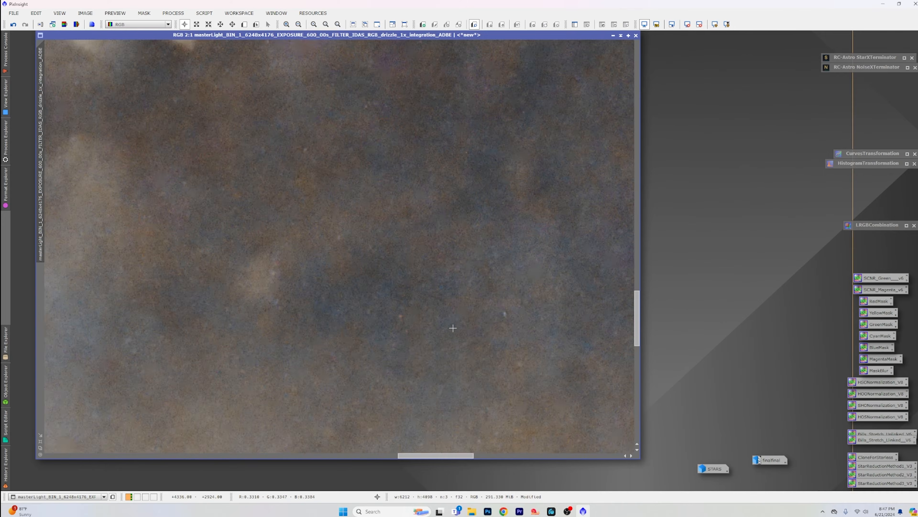
{"action": "scroll", "coordinate": [453, 329], "scroll_direction": "down", "scroll_amount": 1}
{"action": "scroll", "coordinate": [453, 328], "scroll_direction": "down", "scroll_amount": 3}
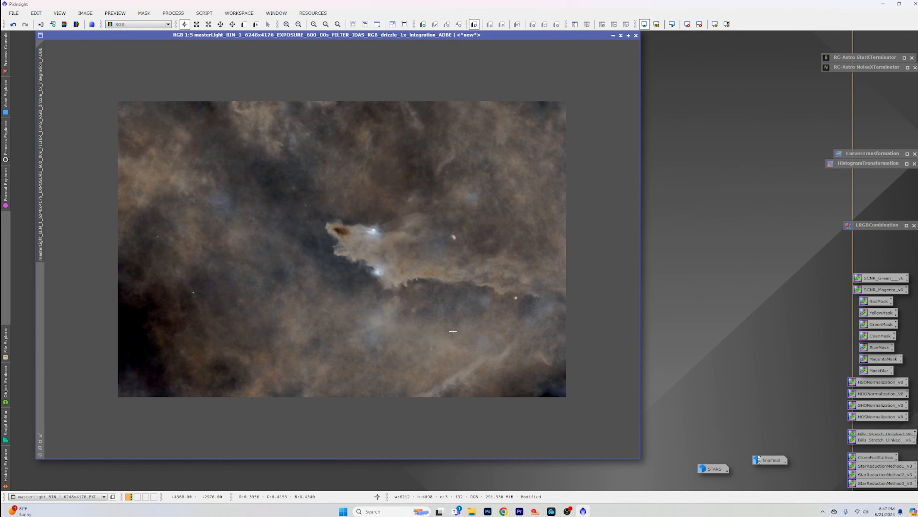
{"action": "scroll", "coordinate": [453, 331], "scroll_direction": "up", "scroll_amount": 1}
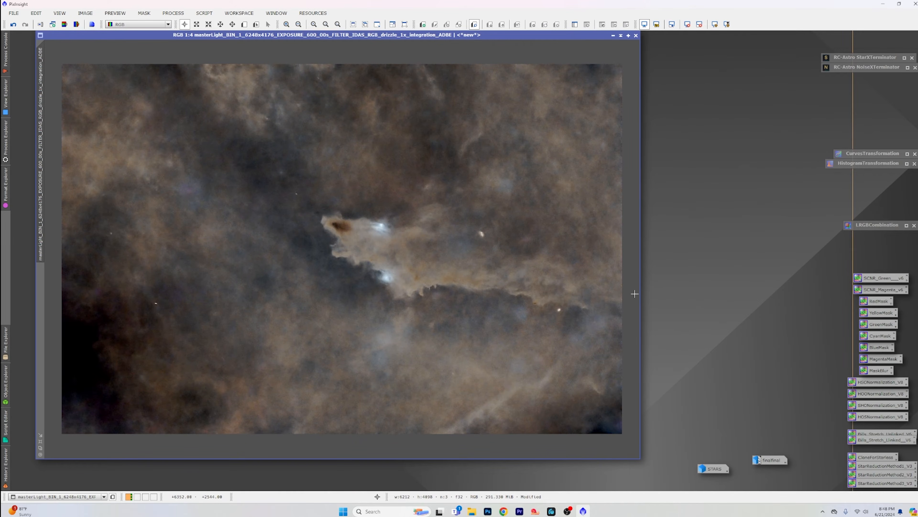
Step: Boost the starless image's saturation with CurvesTransformation, raising the middle of the saturation curve from about 0.45 to 0.54 using the real-time preview
{"action": "double_click", "coordinate": [870, 155]}
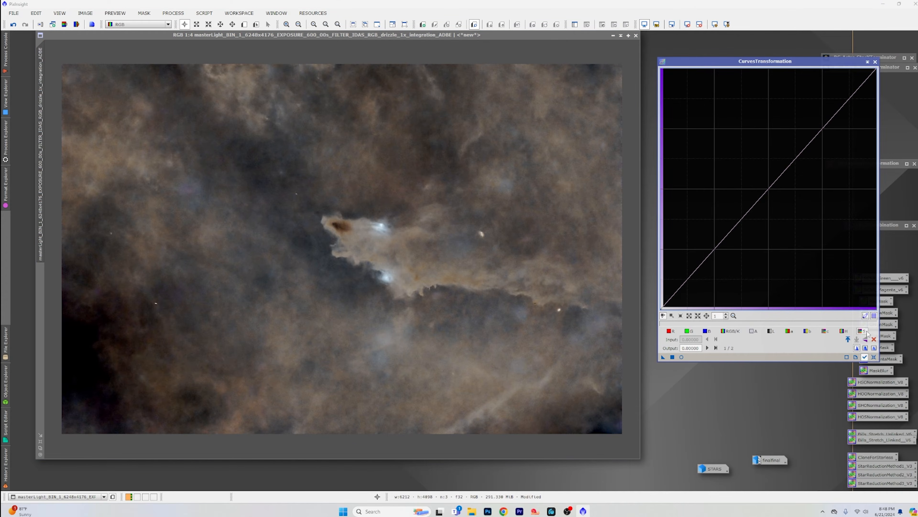
{"action": "left_click", "coordinate": [681, 356]}
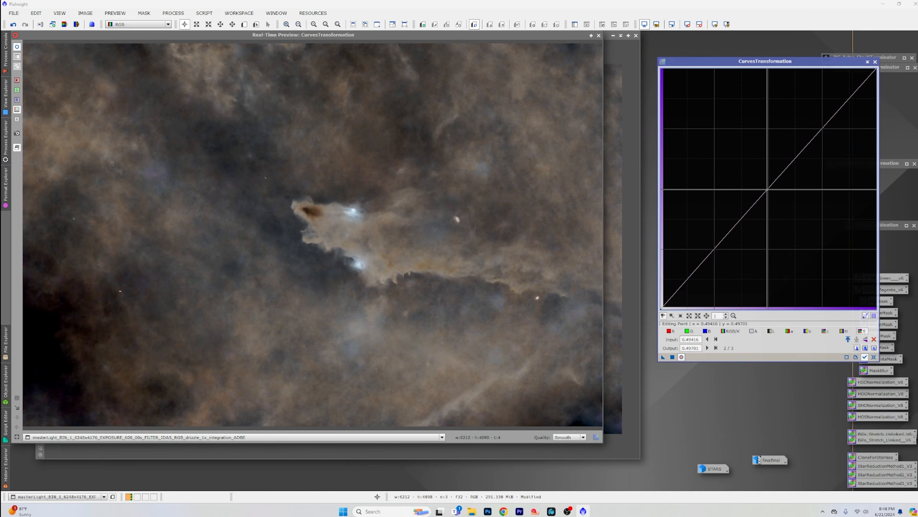
{"action": "mouse_move", "coordinate": [768, 189]}
{"action": "left_mouse_down"}
{"action": "mouse_move", "coordinate": [746, 164]}
{"action": "mouse_move", "coordinate": [760, 178]}
{"action": "mouse_move", "coordinate": [759, 161]}
{"action": "mouse_move", "coordinate": [758, 179]}
{"action": "left_mouse_up"}
{"action": "left_click", "coordinate": [672, 357]}
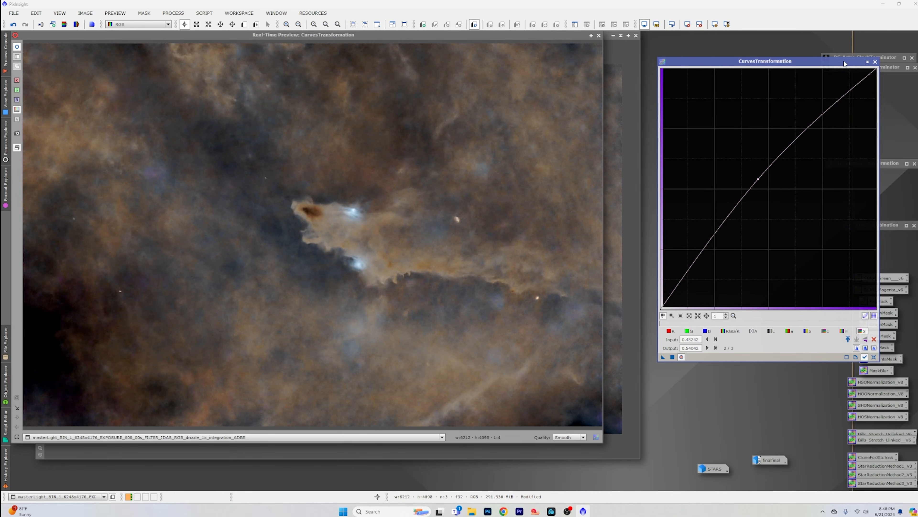
Step: Reset the curves, apply an RGB/K S-curve anchored near 0.15 and raised from about 0.41 to 0.48, and close CurvesTransformation and its preview
{"action": "left_click", "coordinate": [728, 333]}
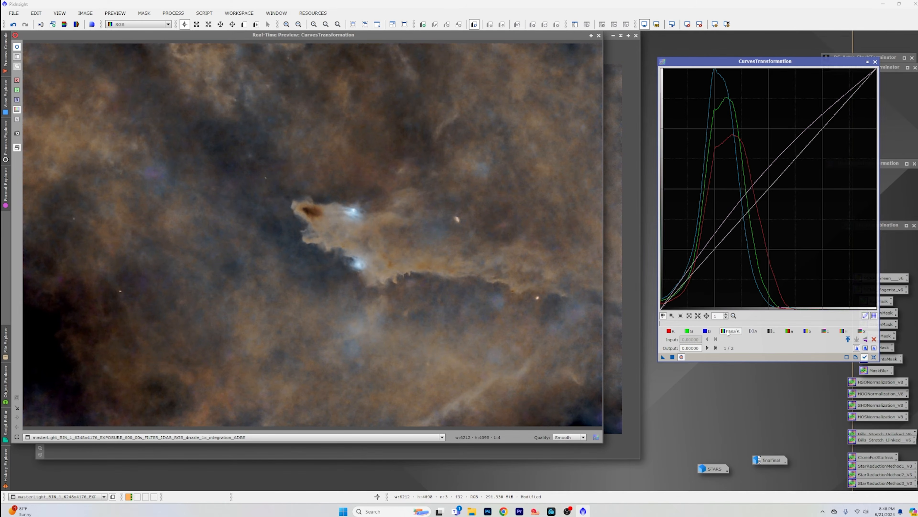
{"action": "left_click", "coordinate": [874, 357]}
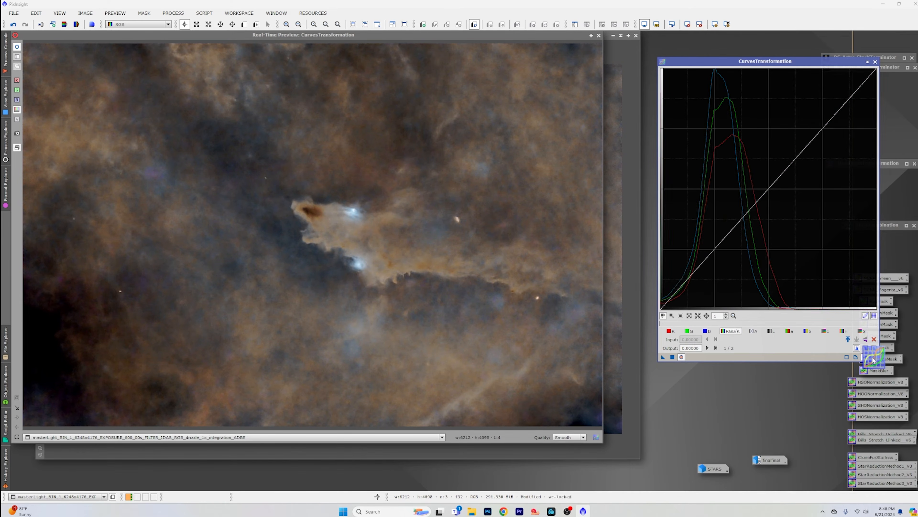
{"action": "mouse_move", "coordinate": [47, 353]}
{"action": "left_mouse_down"}
{"action": "mouse_move", "coordinate": [43, 330]}
{"action": "mouse_move", "coordinate": [63, 344]}
{"action": "left_mouse_up"}
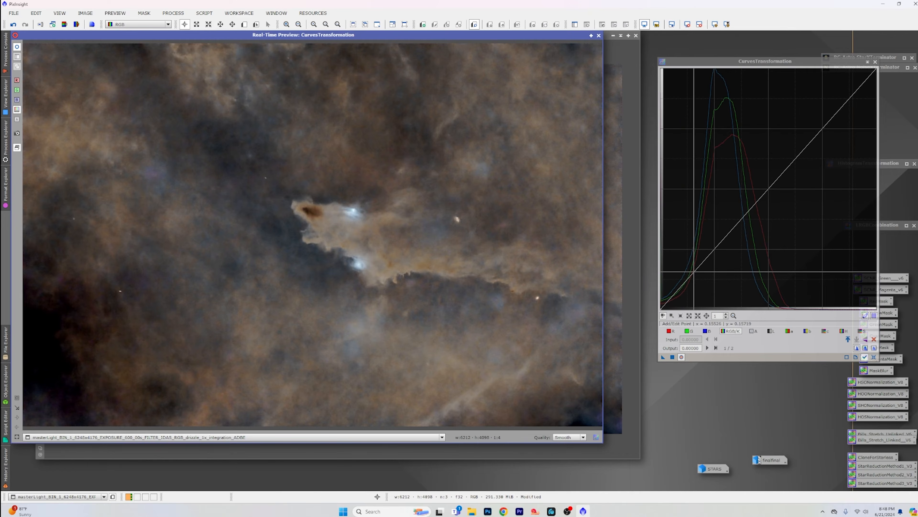
{"action": "left_click", "coordinate": [695, 271]}
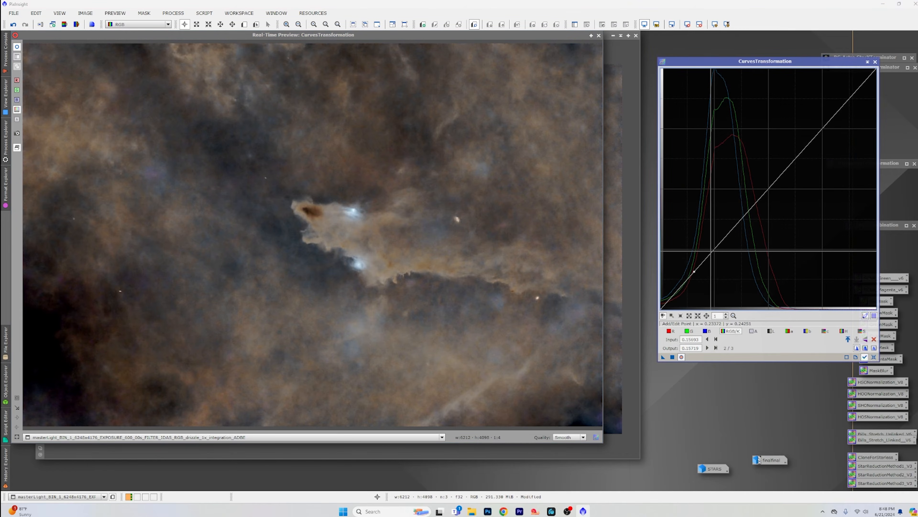
{"action": "left_click", "coordinate": [711, 250]}
{"action": "left_click_drag", "start_coordinate": [711, 250], "coordinate": [710, 249]}
{"action": "left_click", "coordinate": [749, 196]}
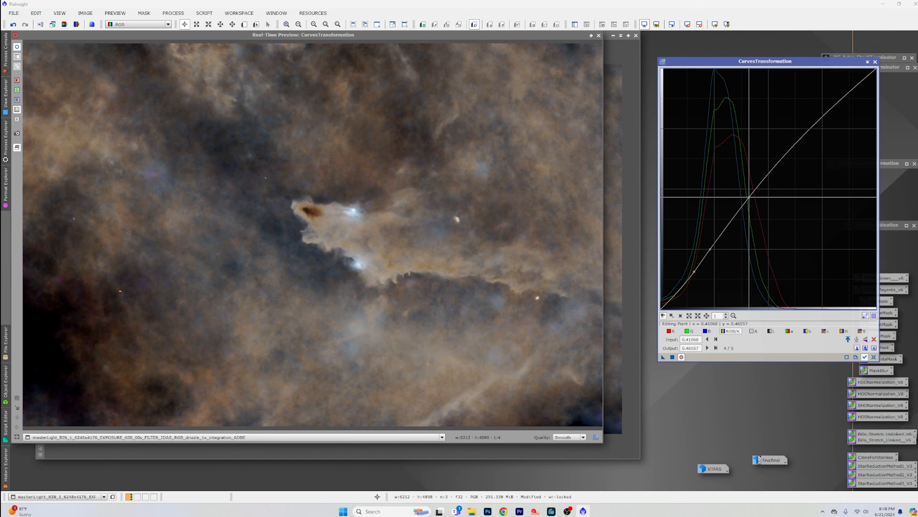
{"action": "left_click_drag", "start_coordinate": [749, 196], "coordinate": [748, 193]}
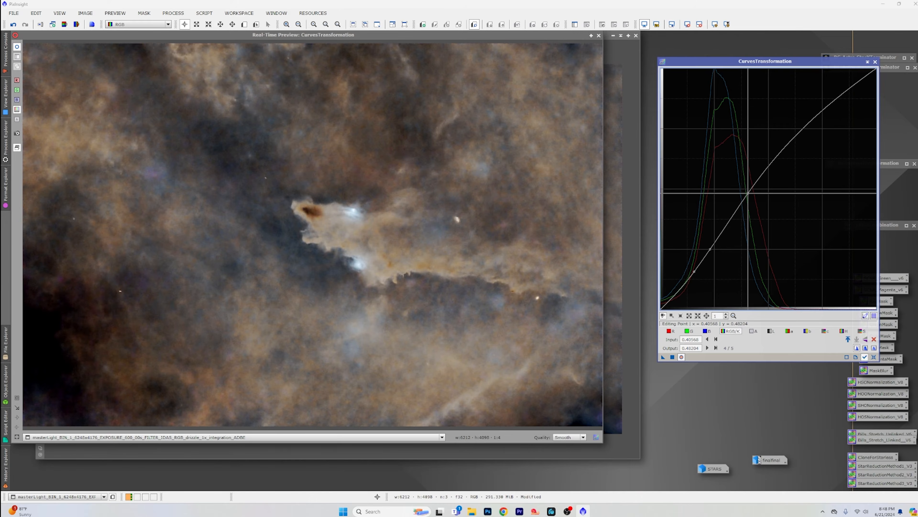
{"action": "left_click", "coordinate": [672, 356]}
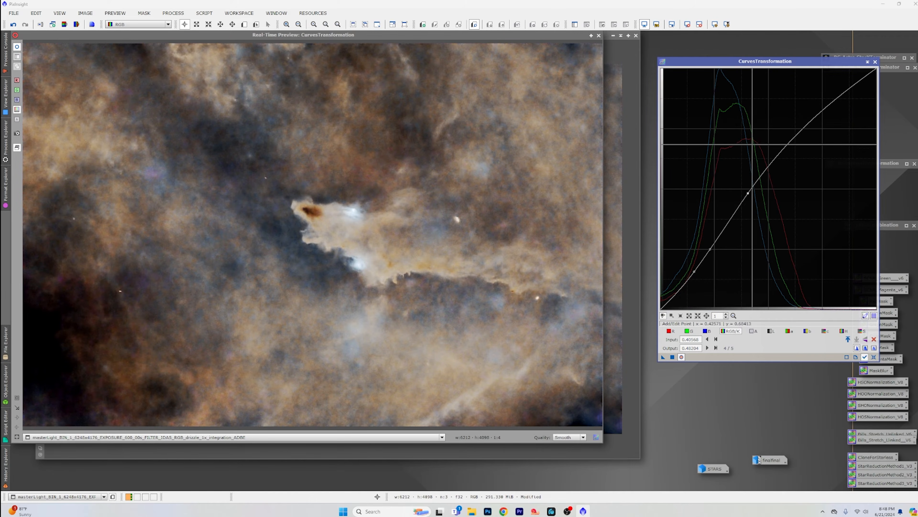
{"action": "left_click", "coordinate": [875, 61]}
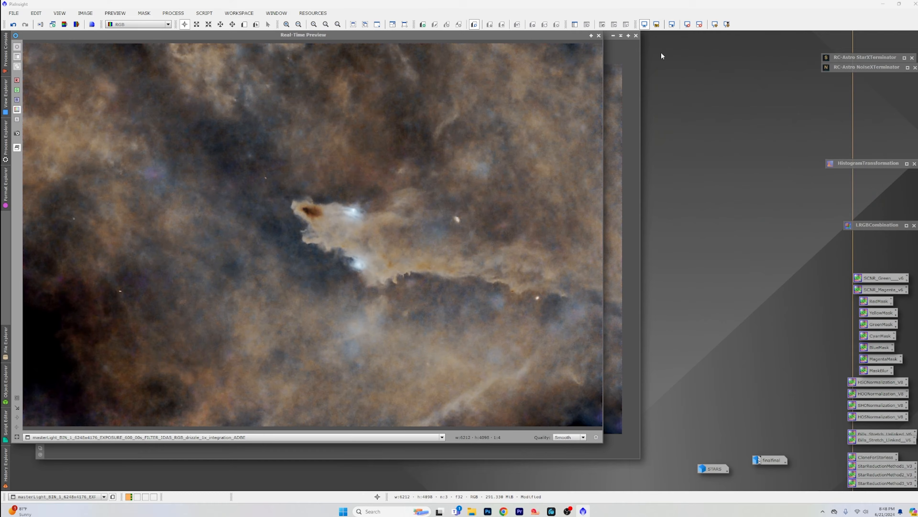
{"action": "left_click", "coordinate": [599, 35]}
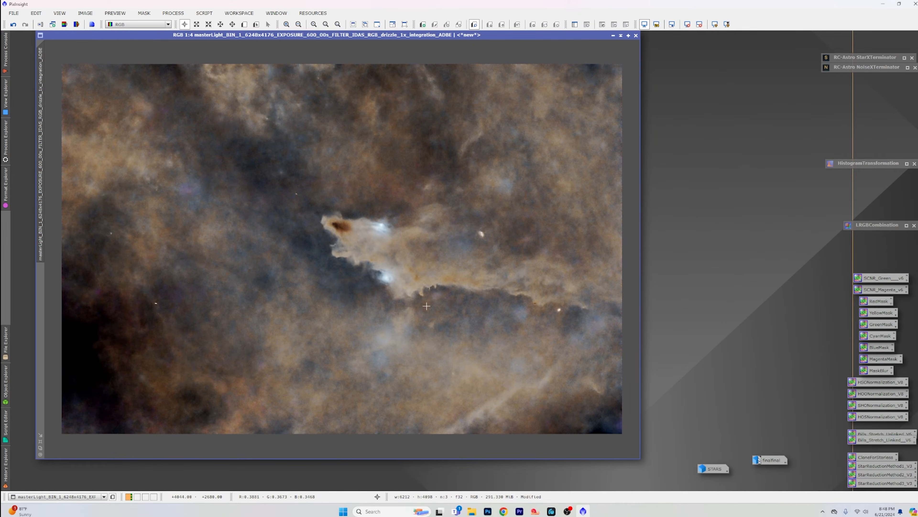
Step: Inspect the nebula up close, extract the CIE L* component of the starless image and enlarge the resulting grayscale image's window
{"action": "scroll", "coordinate": [426, 306], "scroll_direction": "up", "scroll_amount": 4}
{"action": "scroll", "coordinate": [426, 304], "scroll_direction": "down", "scroll_amount": 4}
{"action": "scroll", "coordinate": [416, 302], "scroll_direction": "up", "scroll_amount": 2}
{"action": "scroll", "coordinate": [414, 302], "scroll_direction": "down", "scroll_amount": 1}
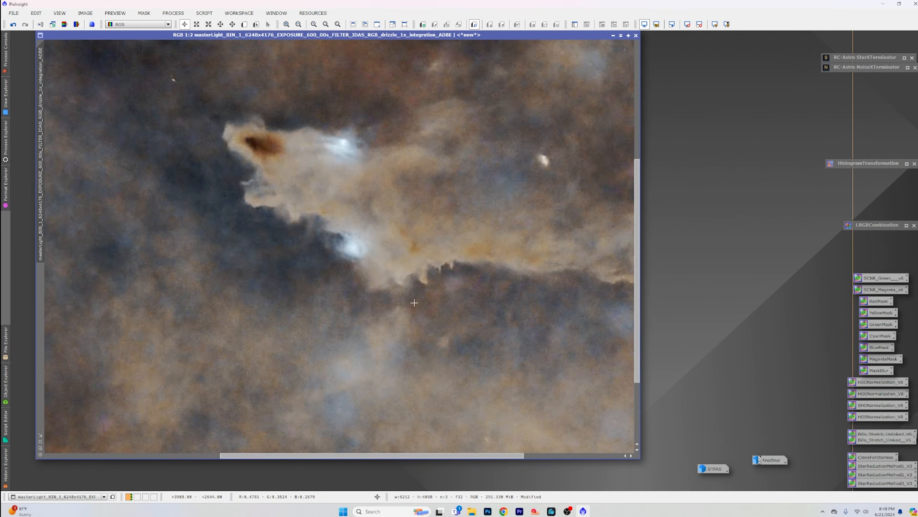
{"action": "scroll", "coordinate": [414, 303], "scroll_direction": "down", "scroll_amount": 1}
{"action": "scroll", "coordinate": [414, 305], "scroll_direction": "down", "scroll_amount": 2}
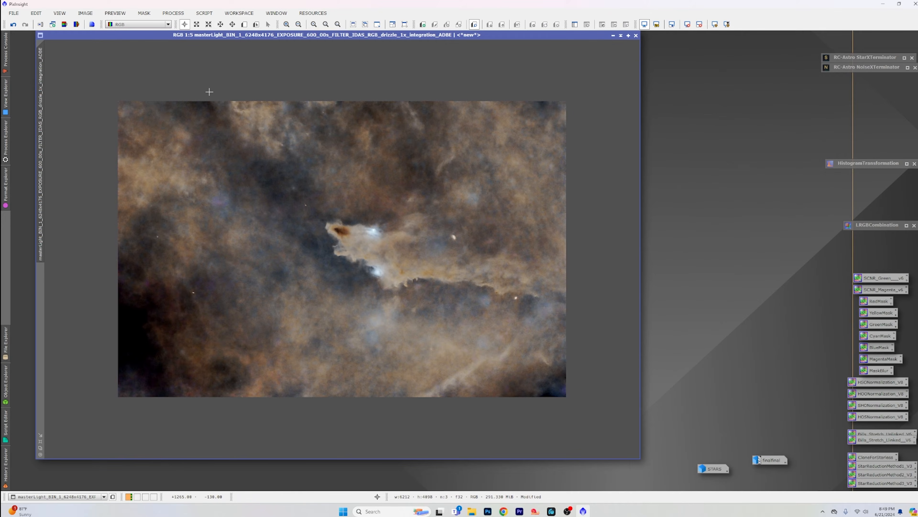
{"action": "left_click", "coordinate": [64, 24]}
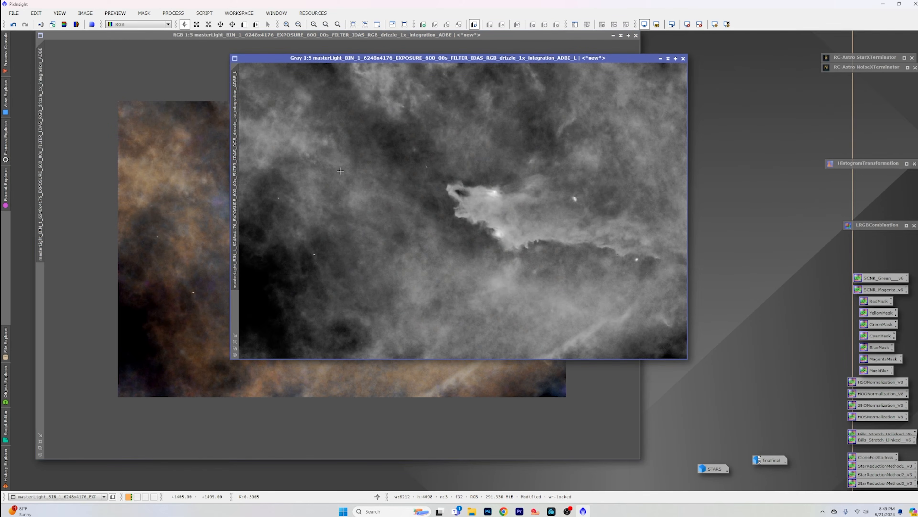
{"action": "left_click_drag", "start_coordinate": [426, 61], "coordinate": [340, 59]}
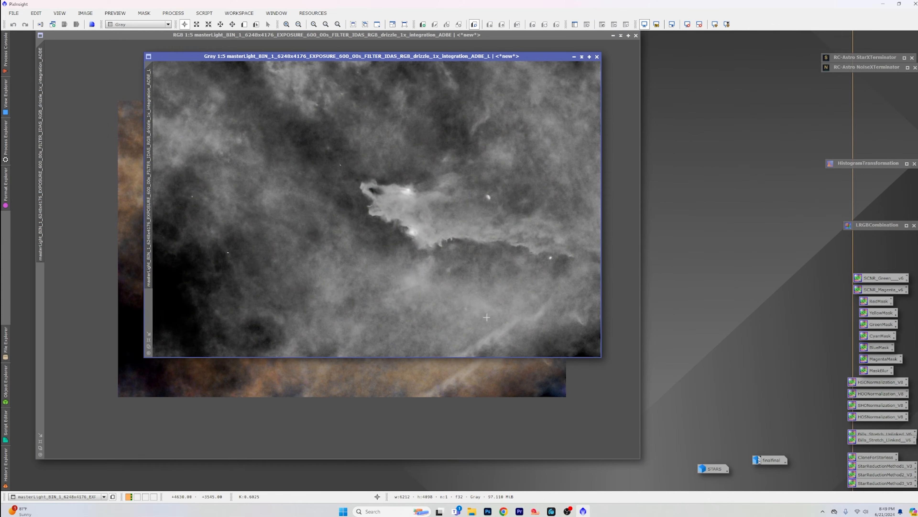
{"action": "left_click_drag", "start_coordinate": [600, 357], "coordinate": [664, 450]}
{"action": "scroll", "coordinate": [469, 244], "scroll_direction": "down", "scroll_amount": 1}
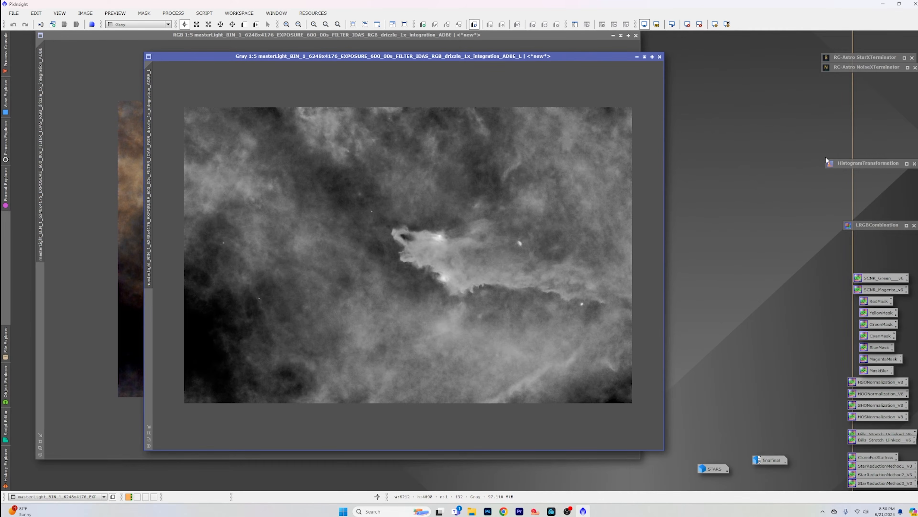
Step: Reset CurvesTransformation, raise the extracted luminance's RGB/K curve from about 0.40 to 0.47 using the real-time preview, apply it, and close both windows
{"action": "left_click", "coordinate": [173, 13]}
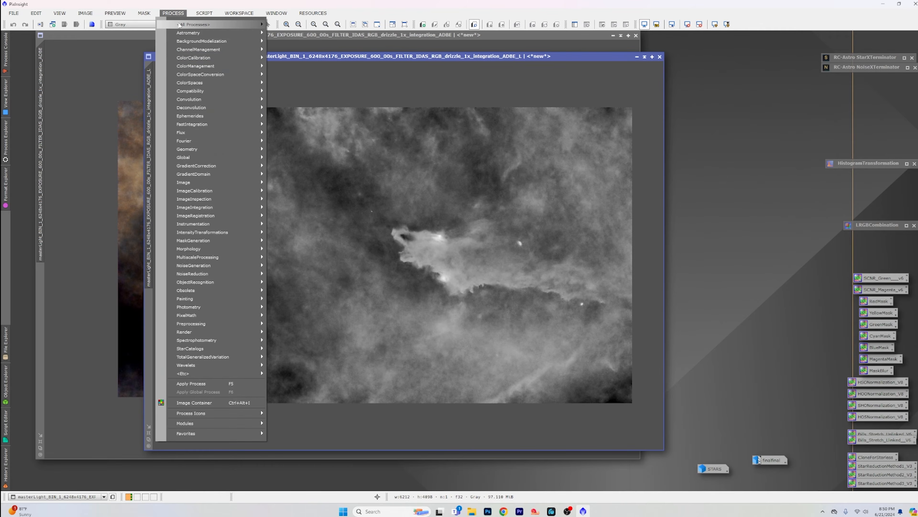
{"action": "mouse_move", "coordinate": [180, 25]}
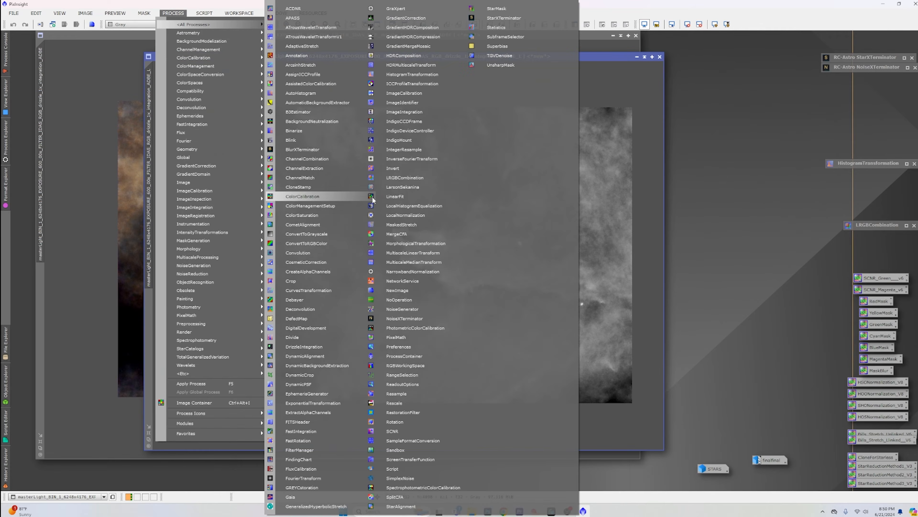
{"action": "left_click", "coordinate": [338, 289]}
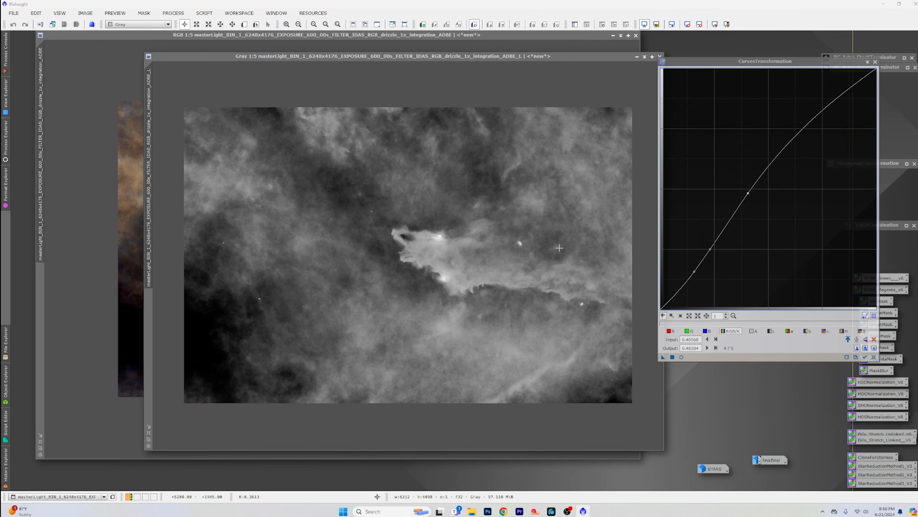
{"action": "left_click", "coordinate": [874, 357]}
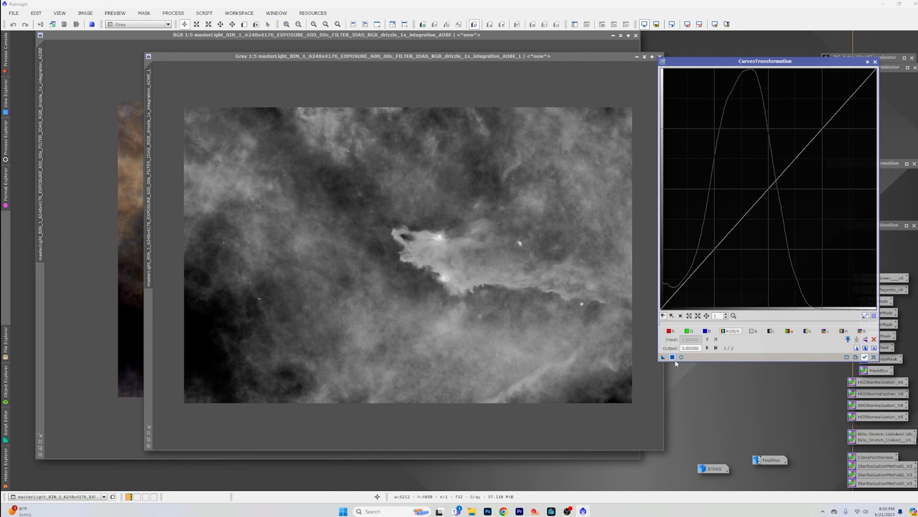
{"action": "left_click", "coordinate": [682, 357]}
{"action": "left_click", "coordinate": [751, 207]}
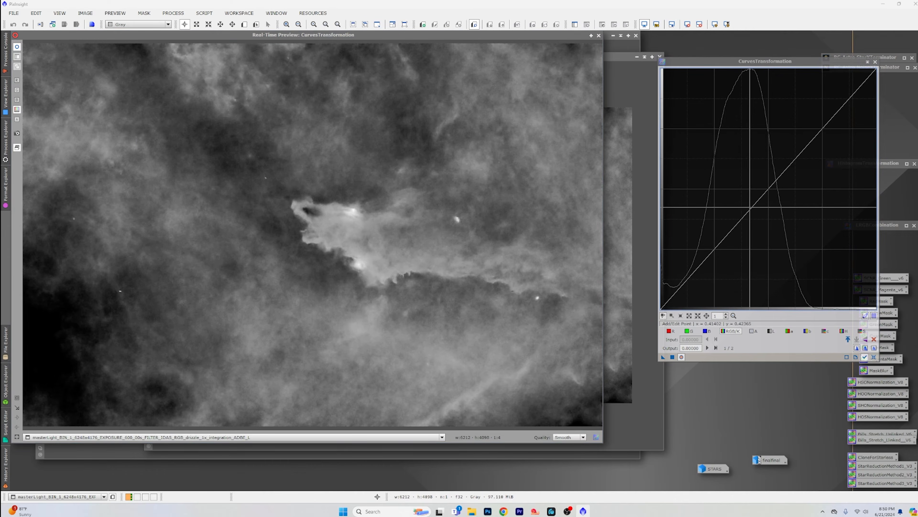
{"action": "left_click_drag", "start_coordinate": [751, 207], "coordinate": [747, 196]}
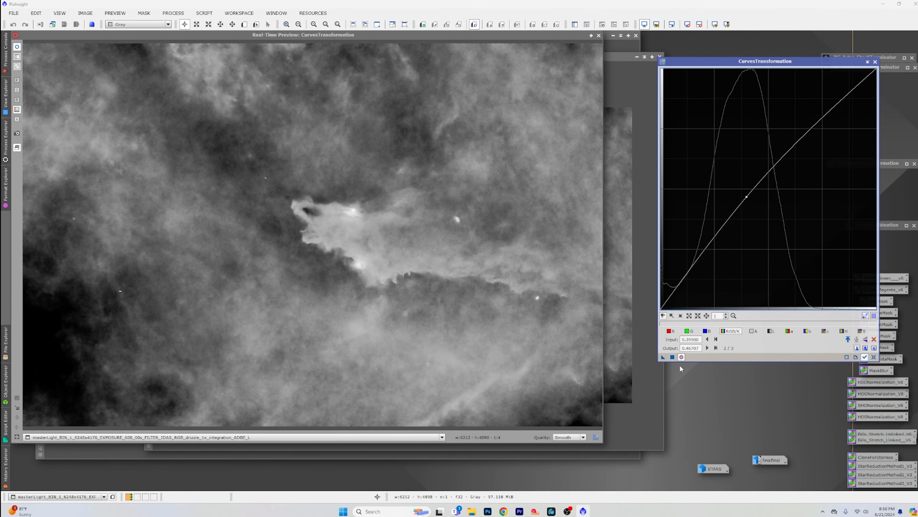
{"action": "left_click", "coordinate": [672, 357]}
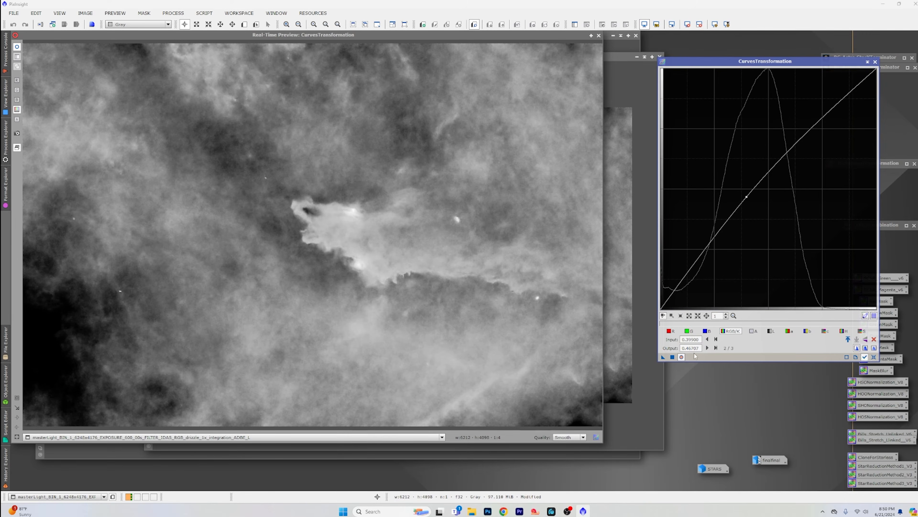
{"action": "left_click", "coordinate": [875, 61]}
{"action": "left_click", "coordinate": [599, 35]}
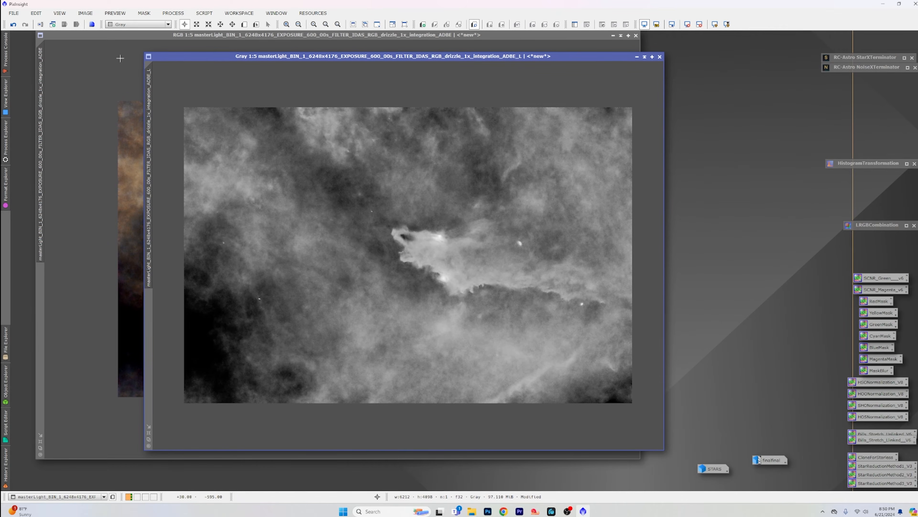
Step: Check the color image's noise up close, expand NoiseXTerminator, and create a preview on the luminance image covering the nebula's head and the area above
{"action": "left_click", "coordinate": [135, 37]}
{"action": "scroll", "coordinate": [298, 203], "scroll_direction": "up", "scroll_amount": 5}
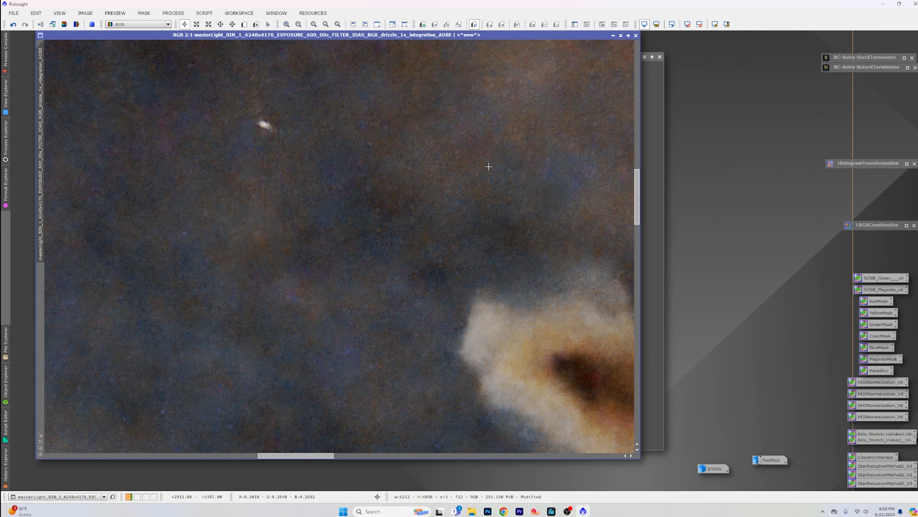
{"action": "scroll", "coordinate": [488, 166], "scroll_direction": "down", "scroll_amount": 5}
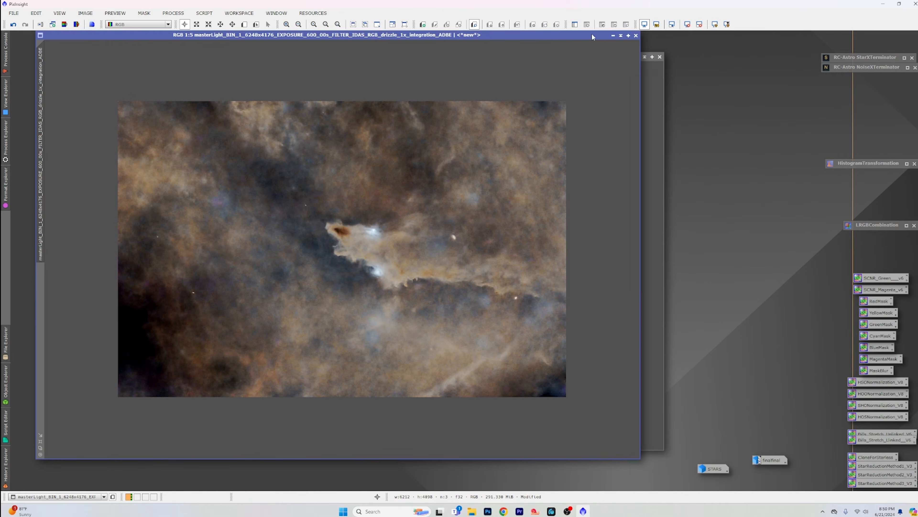
{"action": "left_click", "coordinate": [654, 84]}
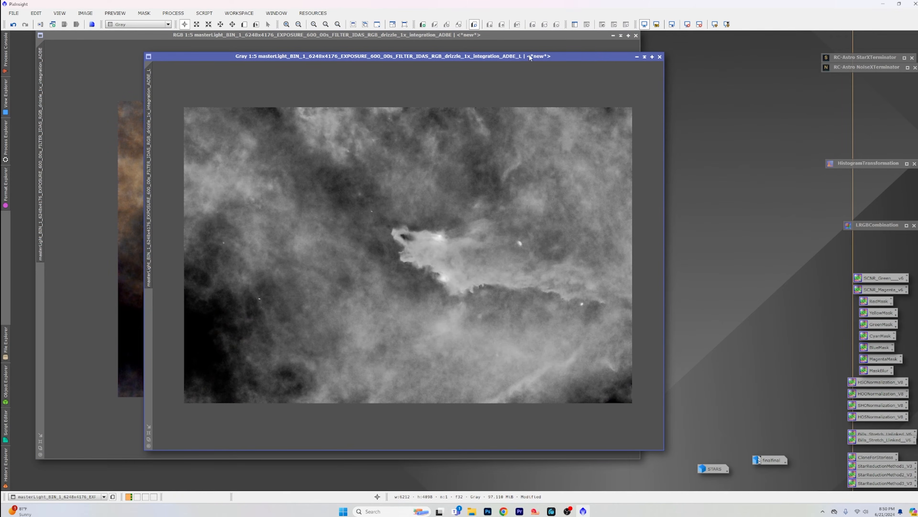
{"action": "left_click_drag", "start_coordinate": [529, 56], "coordinate": [481, 52]}
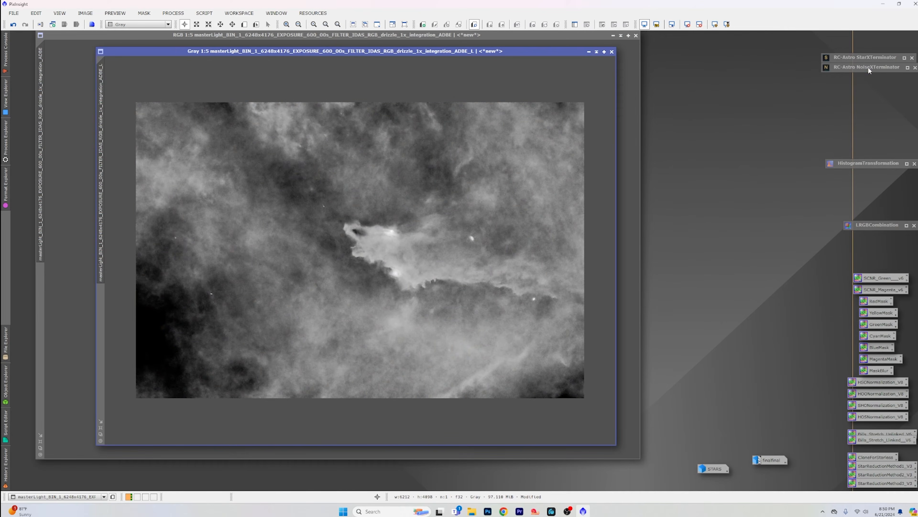
{"action": "double_click", "coordinate": [868, 67]}
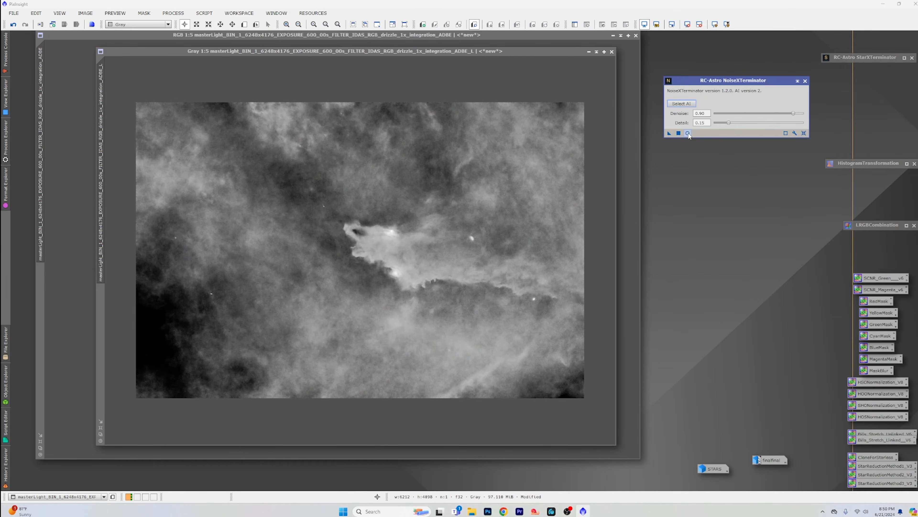
{"action": "left_click", "coordinate": [244, 24]}
{"action": "left_click_drag", "start_coordinate": [353, 156], "coordinate": [404, 219]}
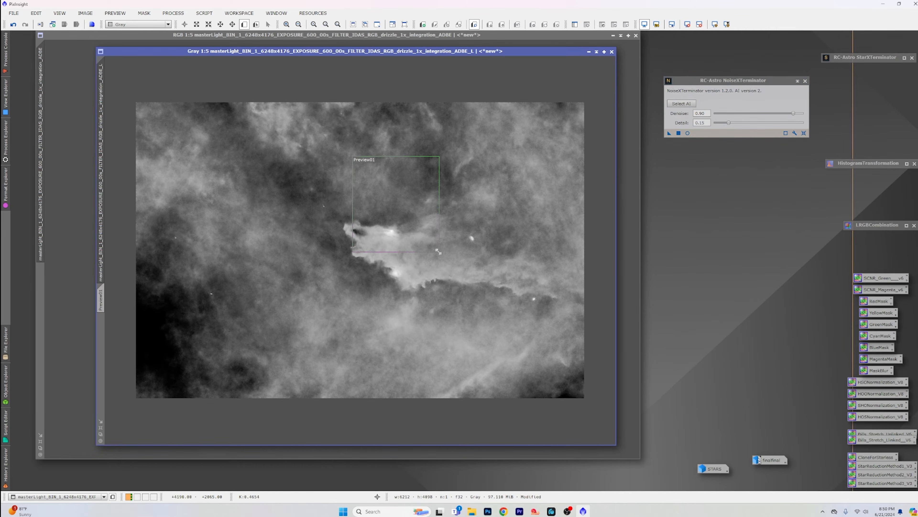
{"action": "left_click", "coordinate": [101, 302]}
{"action": "scroll", "coordinate": [276, 291], "scroll_direction": "down", "scroll_amount": 1}
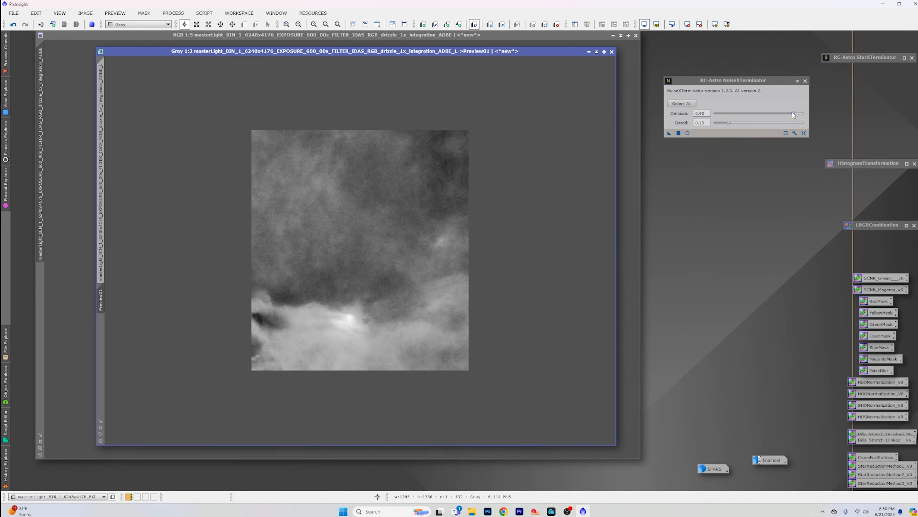
Step: Set NoiseXTerminator to denoise 1.00 and detail 0.30, apply it to the luminance preview, and compare the before and after up close
{"action": "left_click_drag", "start_coordinate": [794, 114], "coordinate": [825, 116]}
{"action": "left_click_drag", "start_coordinate": [738, 124], "coordinate": [742, 124]}
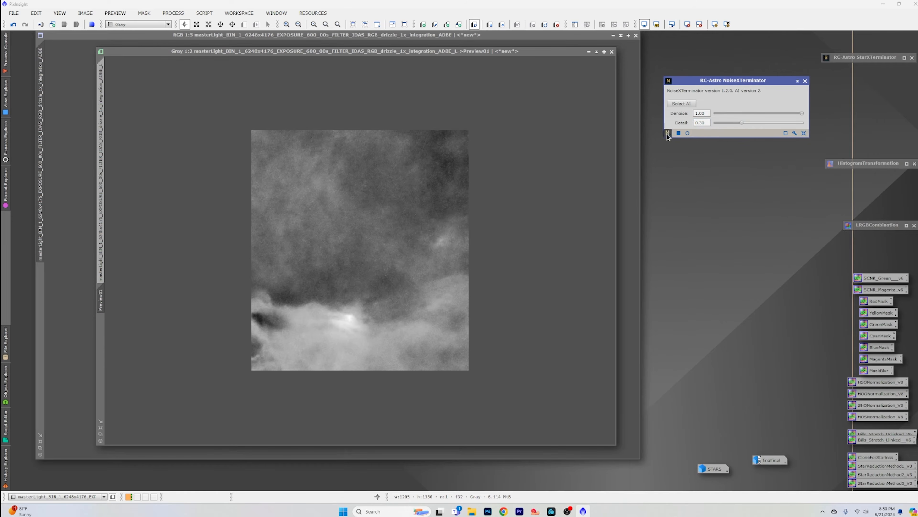
{"action": "left_click_drag", "start_coordinate": [668, 135], "coordinate": [441, 200]}
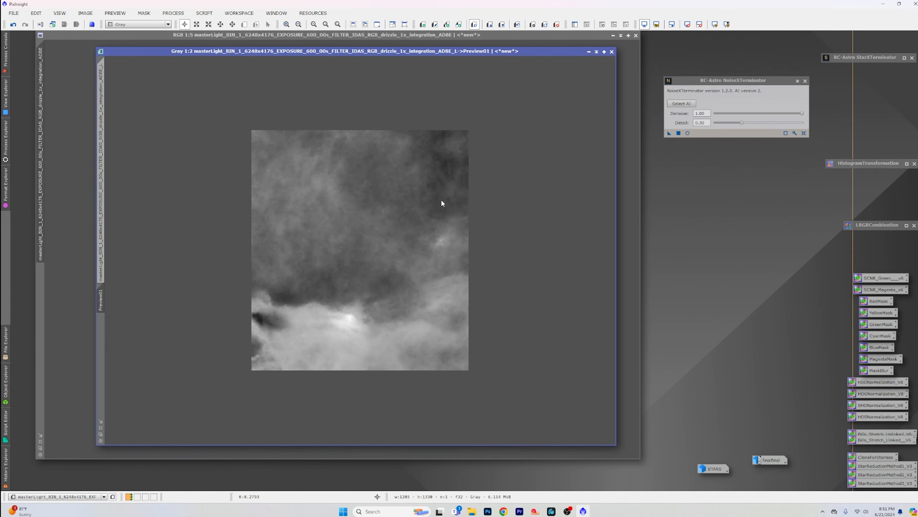
{"action": "scroll", "coordinate": [387, 279], "scroll_direction": "up", "scroll_amount": 2}
{"action": "scroll", "coordinate": [384, 282], "scroll_direction": "down", "scroll_amount": 2}
{"action": "scroll", "coordinate": [383, 284], "scroll_direction": "up", "scroll_amount": 1}
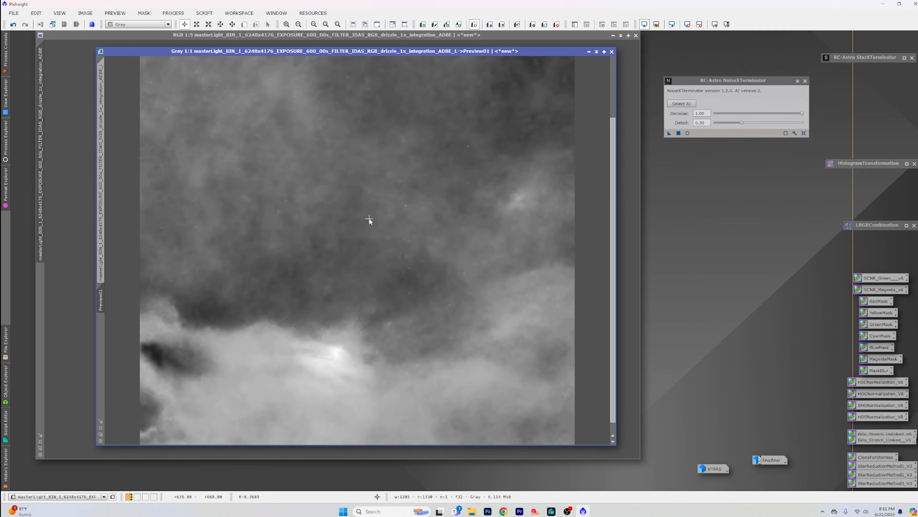
{"action": "key", "text": "ctrl+shift+z"}
{"action": "key", "text": "ctrl+shift+z"}
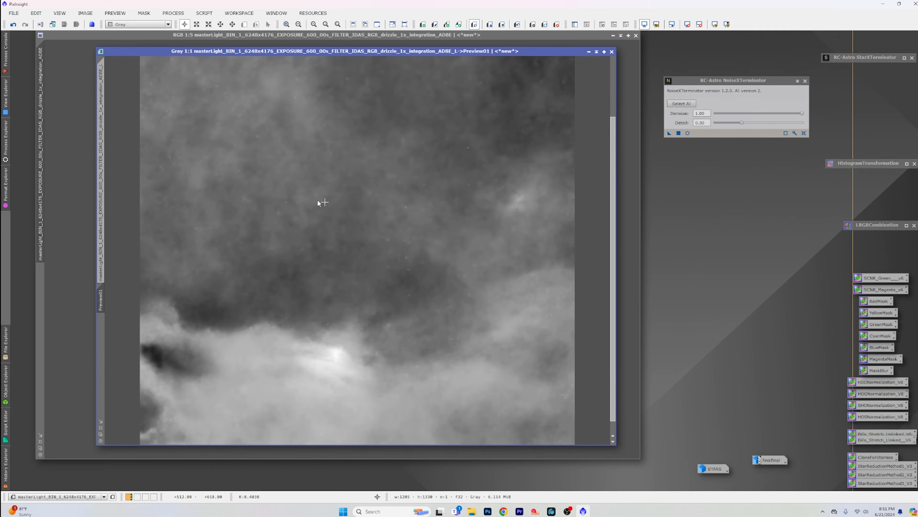
Step: Create a second preview around the bright nebula's head on the luminance image and test the same NoiseXTerminator settings on it
{"action": "left_click", "coordinate": [103, 144]}
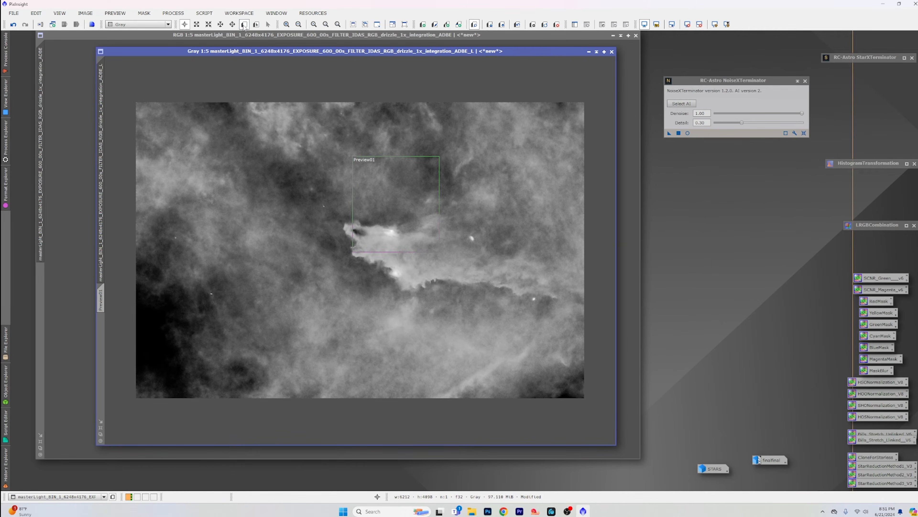
{"action": "left_click", "coordinate": [256, 24]}
{"action": "left_click_drag", "start_coordinate": [332, 217], "coordinate": [457, 321]}
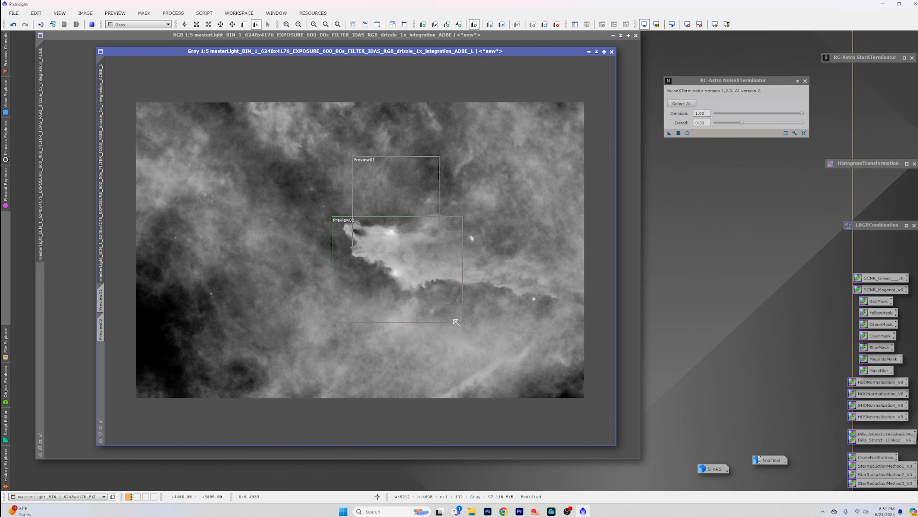
{"action": "left_click", "coordinate": [101, 329]}
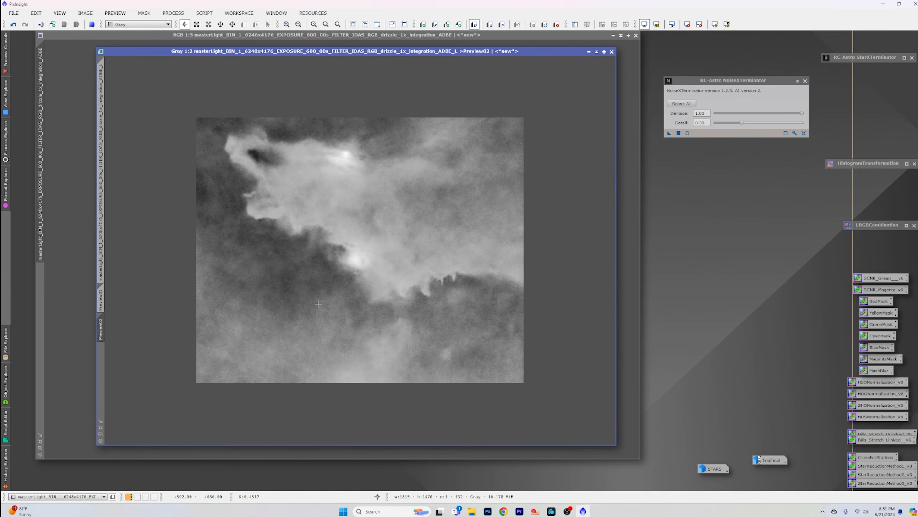
{"action": "left_click_drag", "start_coordinate": [670, 133], "coordinate": [490, 200]}
Step: Apply NoiseXTerminator to the full luminance image, delete all its previews, and collapse the NoiseXTerminator window
{"action": "left_click", "coordinate": [102, 124]}
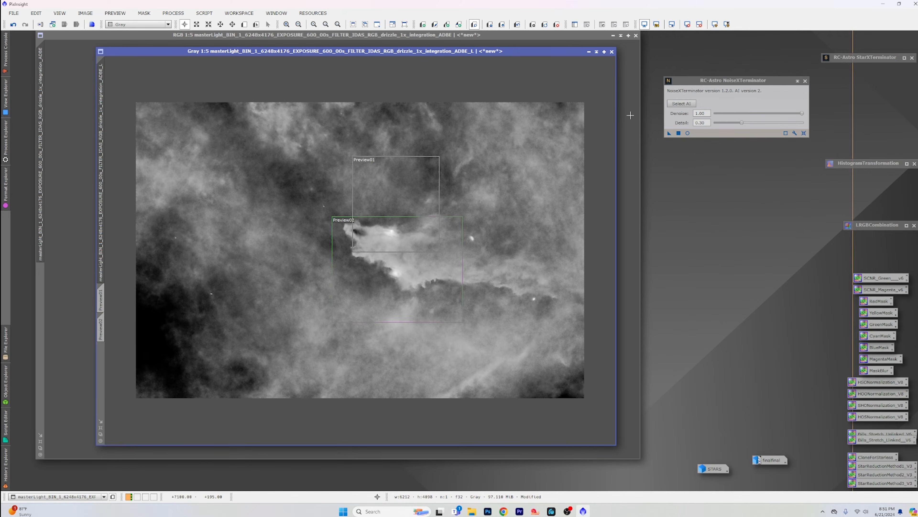
{"action": "left_click_drag", "start_coordinate": [669, 133], "coordinate": [471, 152]}
{"action": "left_click", "coordinate": [115, 12]}
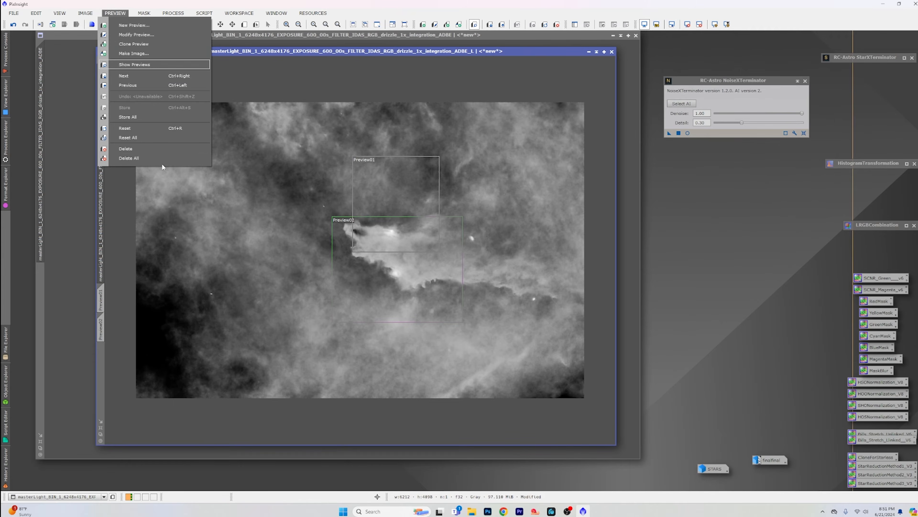
{"action": "left_click", "coordinate": [164, 159]}
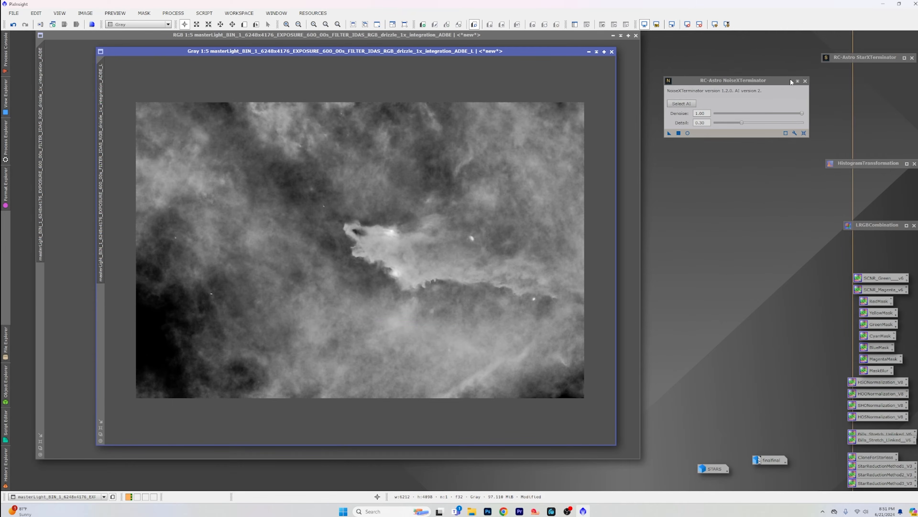
{"action": "left_click_drag", "start_coordinate": [780, 84], "coordinate": [798, 83]}
{"action": "double_click", "coordinate": [798, 83]}
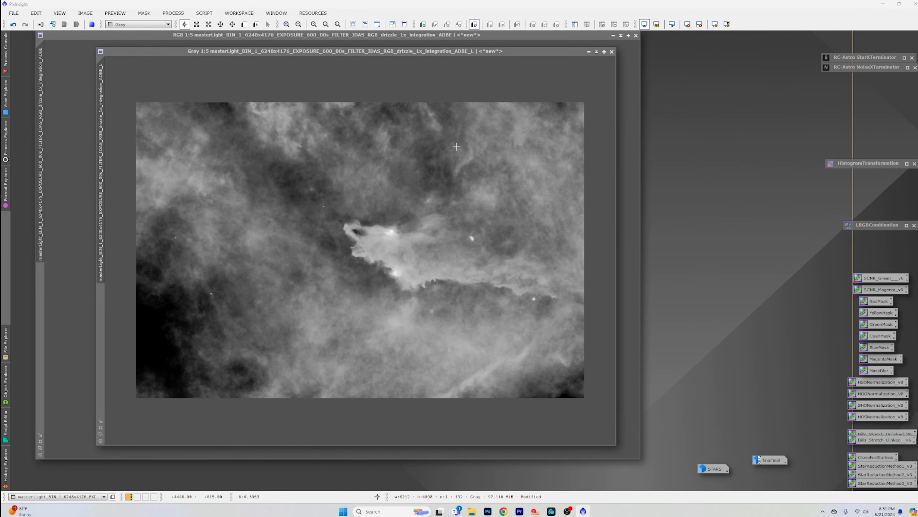
Step: Rename the luminance image as LUM, minimize it, and park its icon just above the STARS icon
{"action": "right_click", "coordinate": [101, 163]}
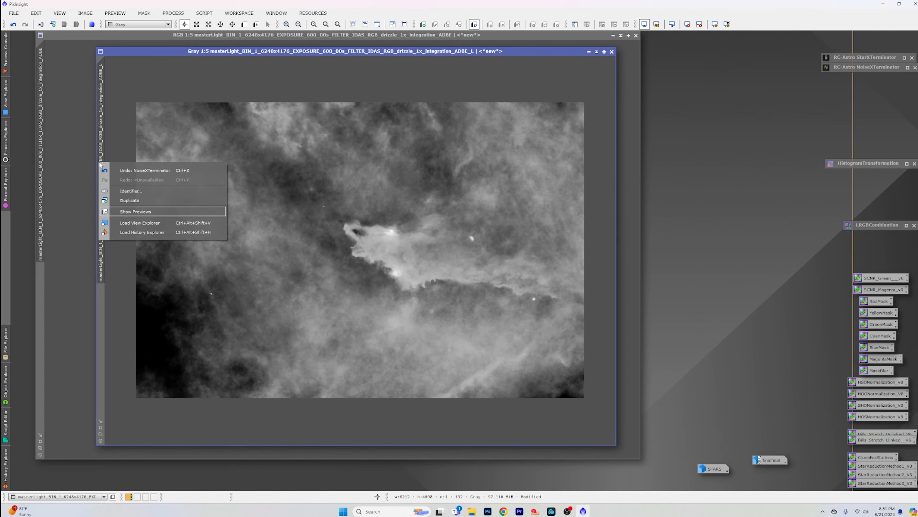
{"action": "left_click", "coordinate": [165, 190]}
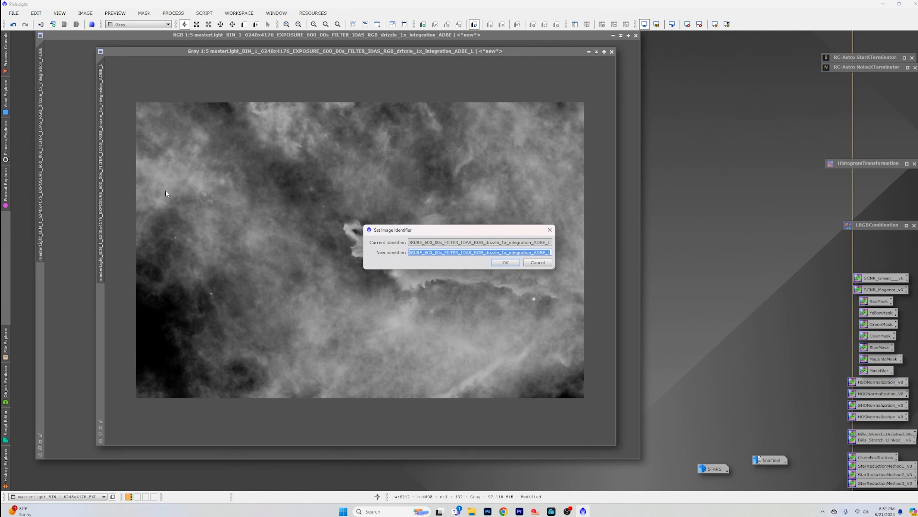
{"action": "type", "text": "LUM"}
{"action": "key", "text": "Return"}
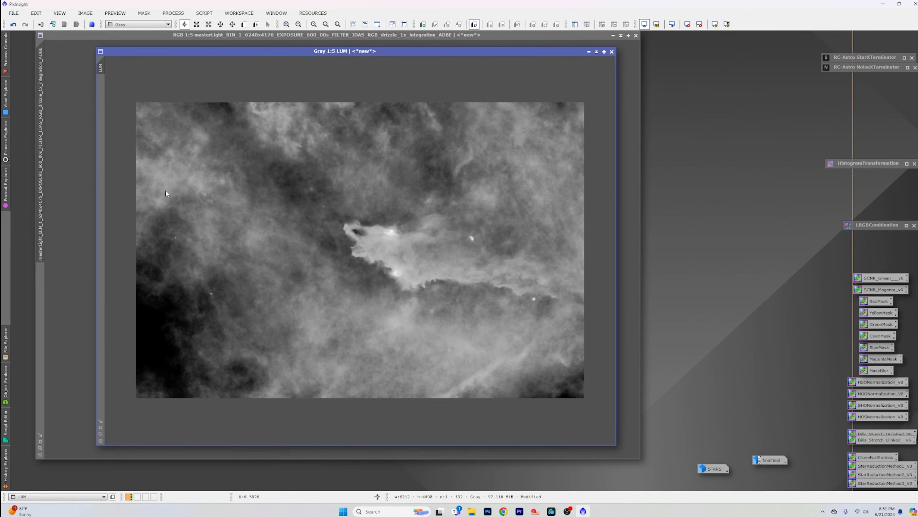
{"action": "left_click", "coordinate": [589, 51]}
{"action": "left_click_drag", "start_coordinate": [368, 253], "coordinate": [707, 450]}
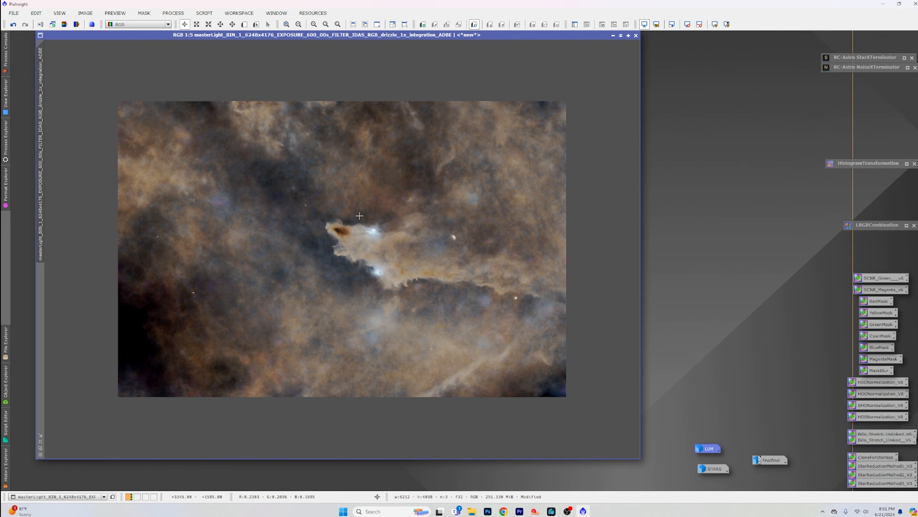
Step: Open Convolution with a real-time preview of the starless color image and test StdDev values of 2.00 and 4.00
{"action": "left_click", "coordinate": [173, 13]}
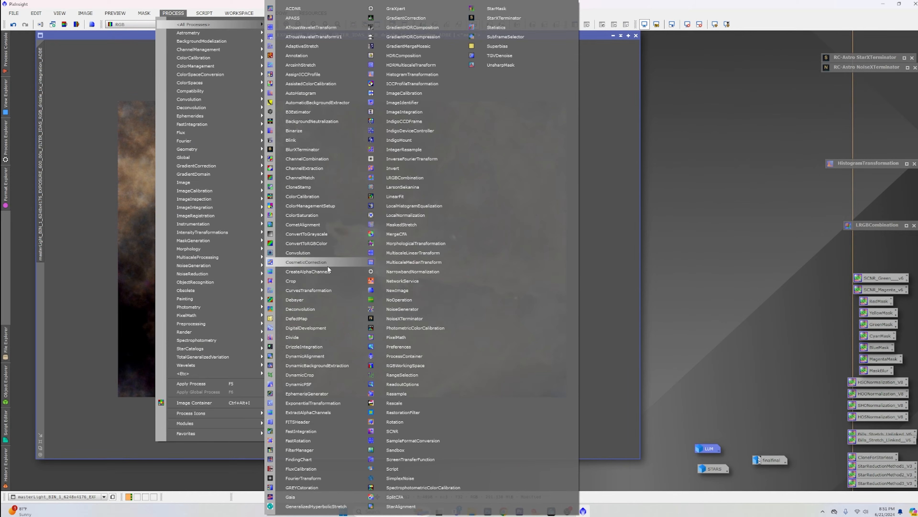
{"action": "left_click", "coordinate": [326, 253]}
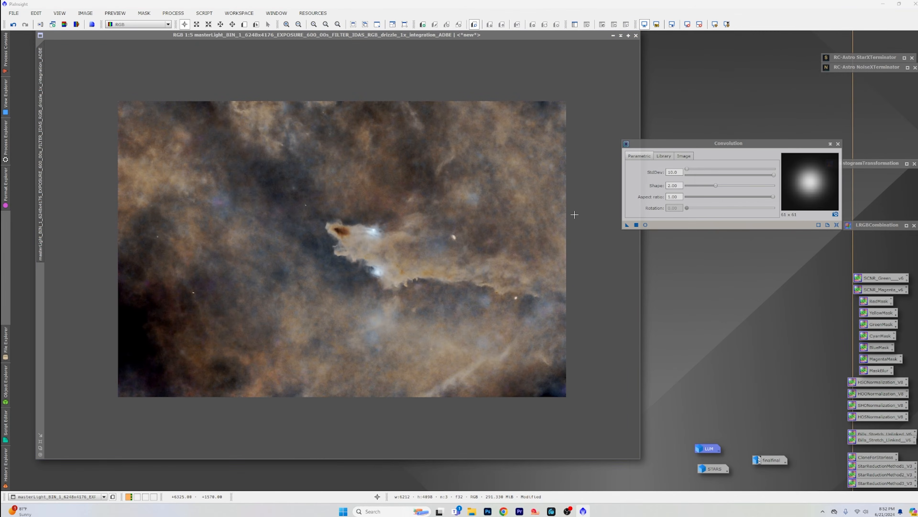
{"action": "left_click", "coordinate": [646, 224]}
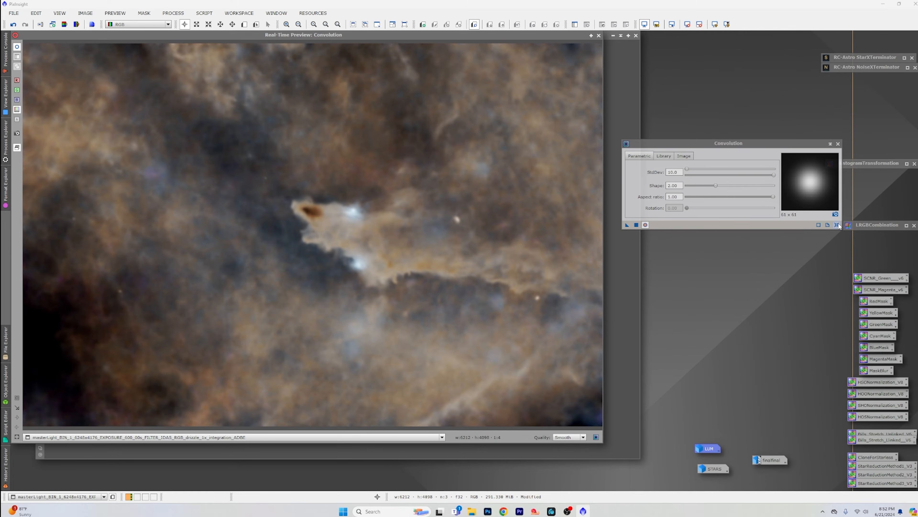
{"action": "left_click_drag", "start_coordinate": [773, 175], "coordinate": [703, 175]}
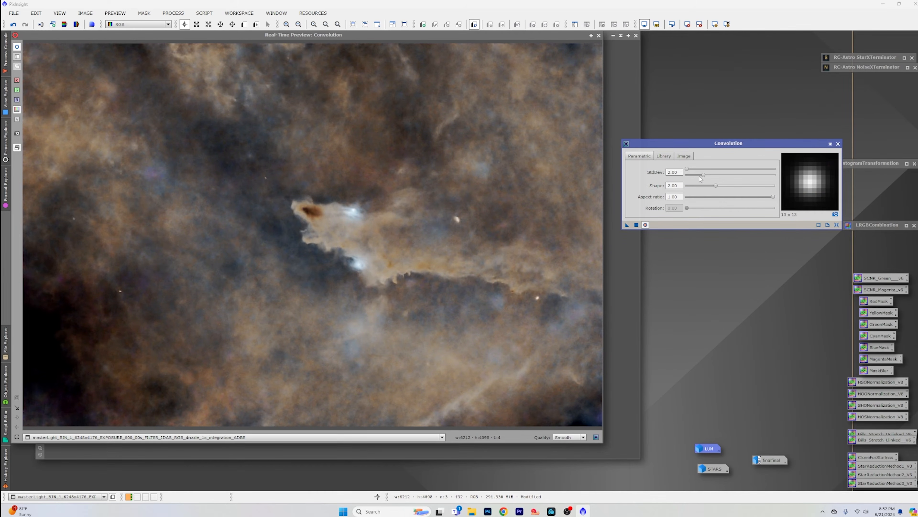
{"action": "left_click_drag", "start_coordinate": [703, 176], "coordinate": [722, 176]}
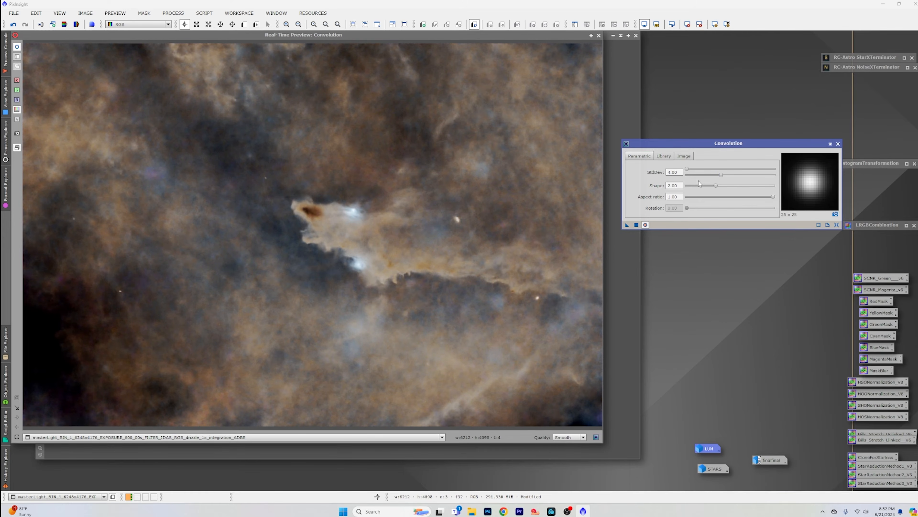
Step: Raise the StdDev further, apply Convolution to the starless color image, close its preview, and inspect the smoothing up close
{"action": "left_click_drag", "start_coordinate": [724, 177], "coordinate": [725, 176]}
{"action": "left_click_drag", "start_coordinate": [775, 175], "coordinate": [738, 175]}
{"action": "left_click", "coordinate": [636, 226]}
{"action": "left_click", "coordinate": [831, 144]}
{"action": "left_click", "coordinate": [598, 35]}
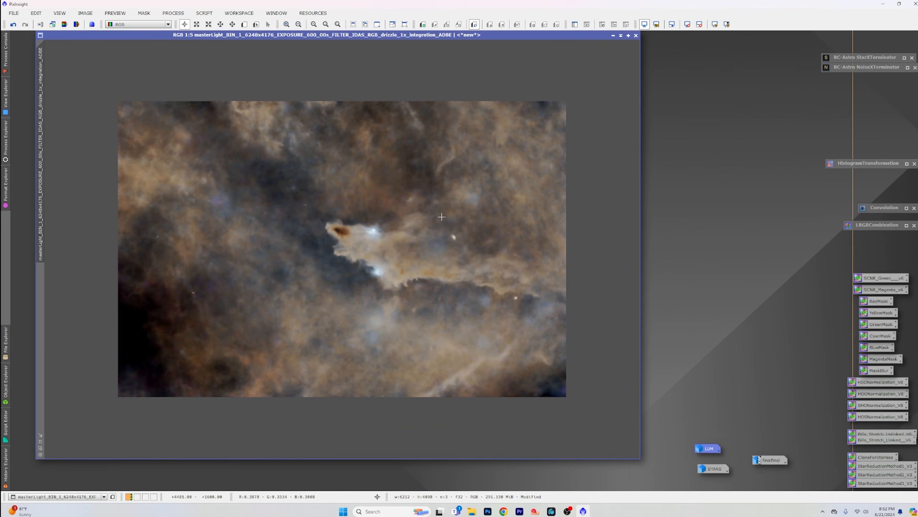
{"action": "scroll", "coordinate": [441, 216], "scroll_direction": "up", "scroll_amount": 2}
{"action": "scroll", "coordinate": [441, 216], "scroll_direction": "up", "scroll_amount": 1}
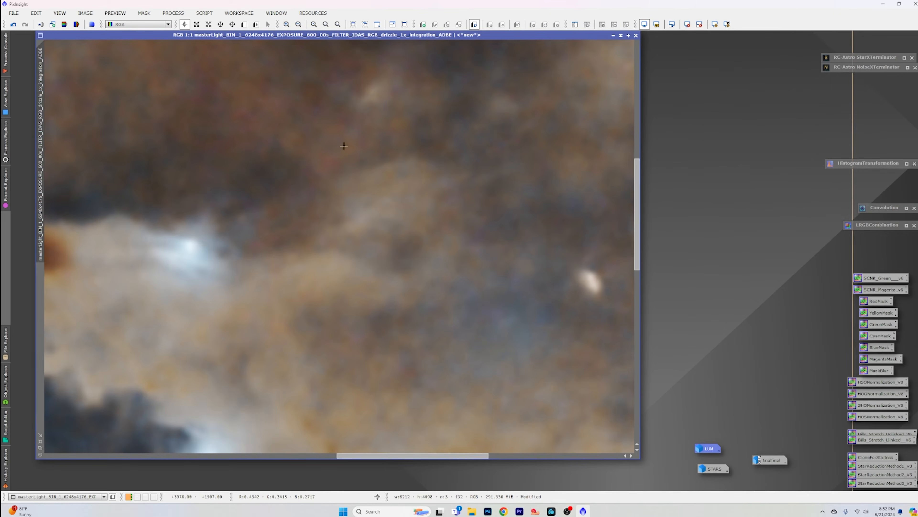
{"action": "scroll", "coordinate": [267, 130], "scroll_direction": "up", "scroll_amount": 1}
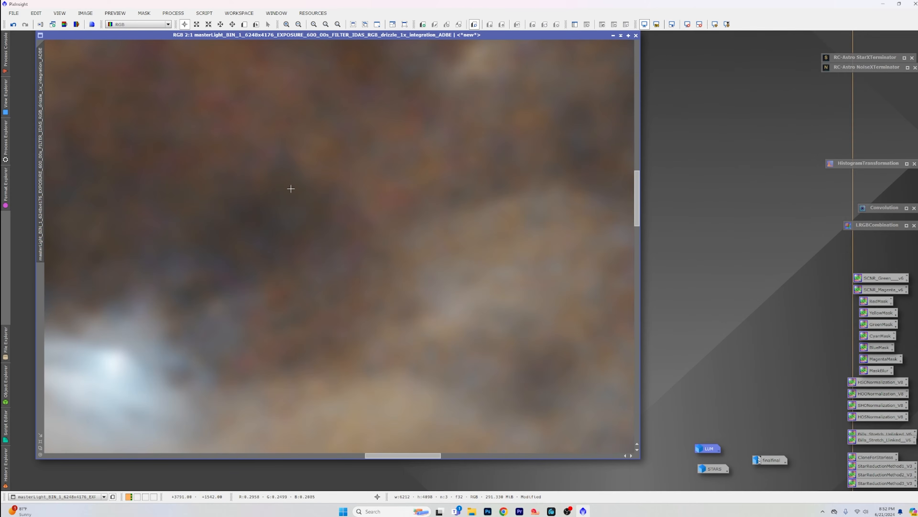
{"action": "scroll", "coordinate": [290, 189], "scroll_direction": "down", "scroll_amount": 4}
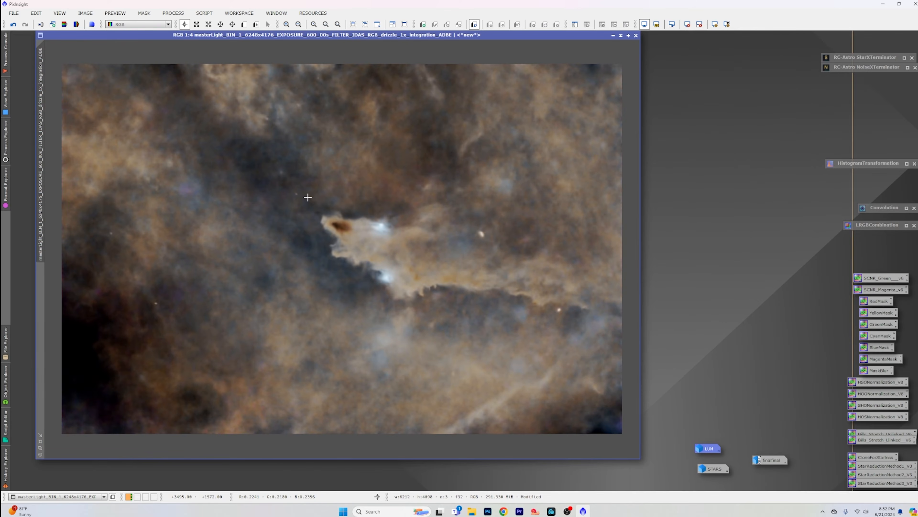
{"action": "scroll", "coordinate": [308, 197], "scroll_direction": "down", "scroll_amount": 1}
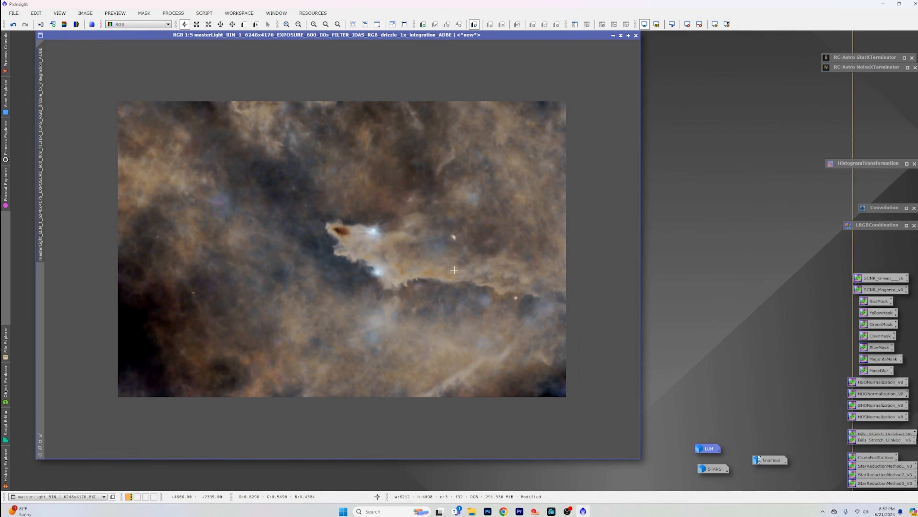
Step: Rename the smoothed starless color image as COLOR
{"action": "right_click", "coordinate": [46, 192]}
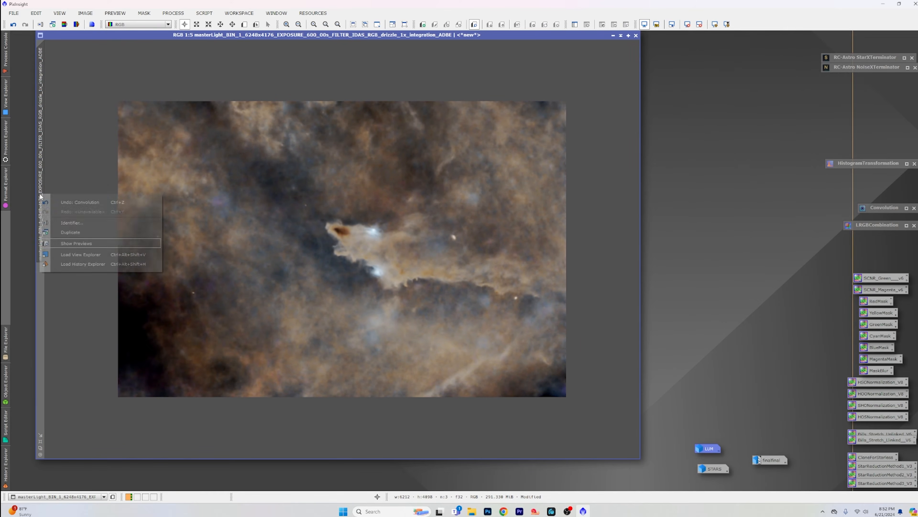
{"action": "left_click", "coordinate": [105, 225]}
{"action": "type", "text": "C"}
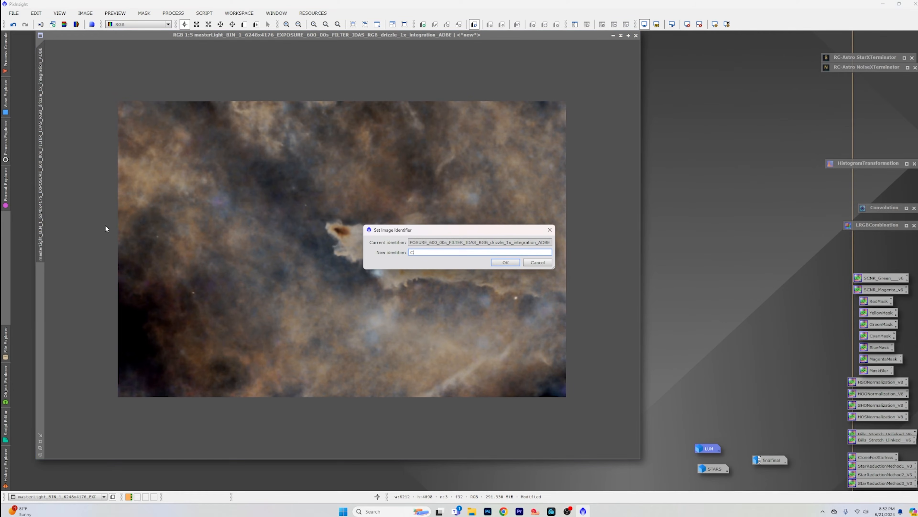
{"action": "type", "text": "OLOR"}
{"action": "key", "text": "Return"}
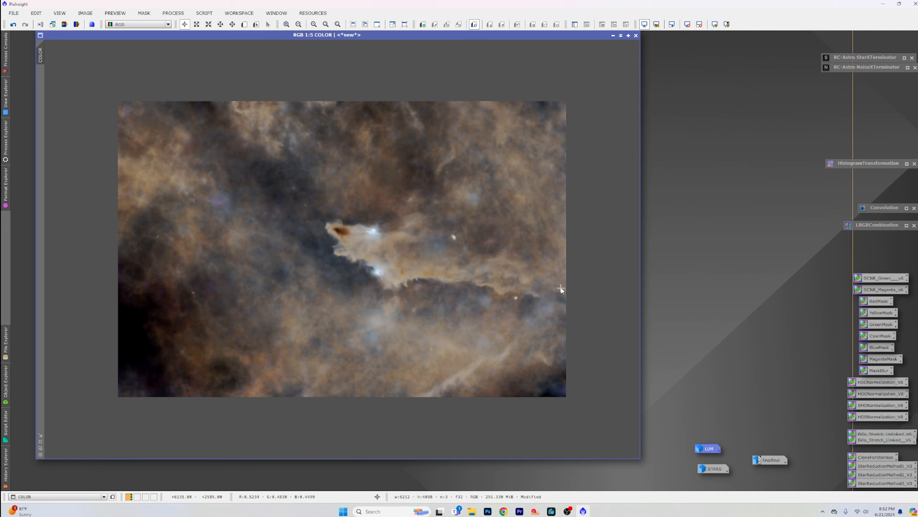
Step: Set LUM as the L source image in LRGBCombination and review its channel weights and transfer functions
{"action": "double_click", "coordinate": [875, 225]}
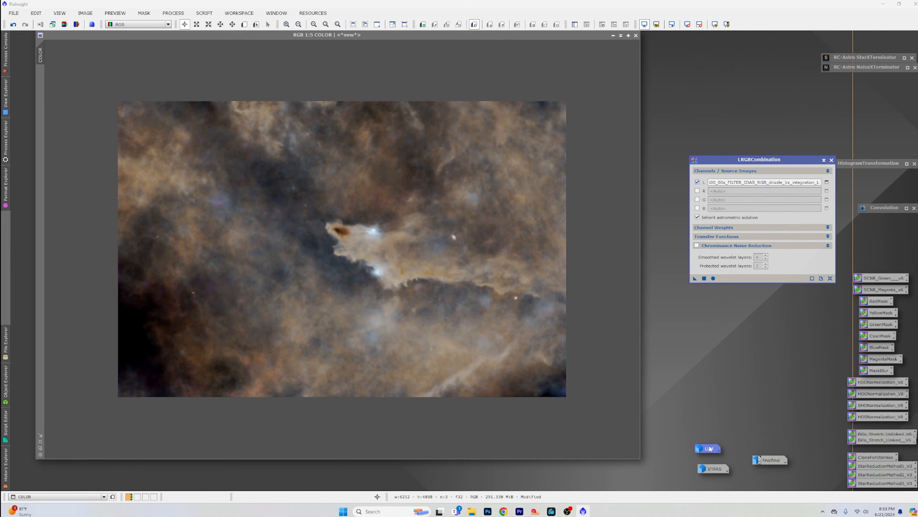
{"action": "left_click_drag", "start_coordinate": [710, 449], "coordinate": [748, 180]}
{"action": "left_click", "coordinate": [739, 228]}
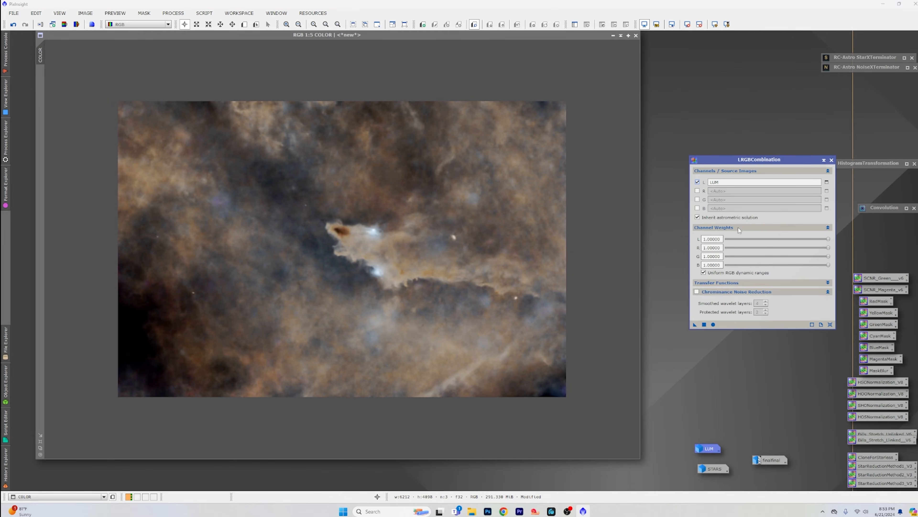
{"action": "left_click", "coordinate": [738, 227]}
{"action": "left_click", "coordinate": [741, 237]}
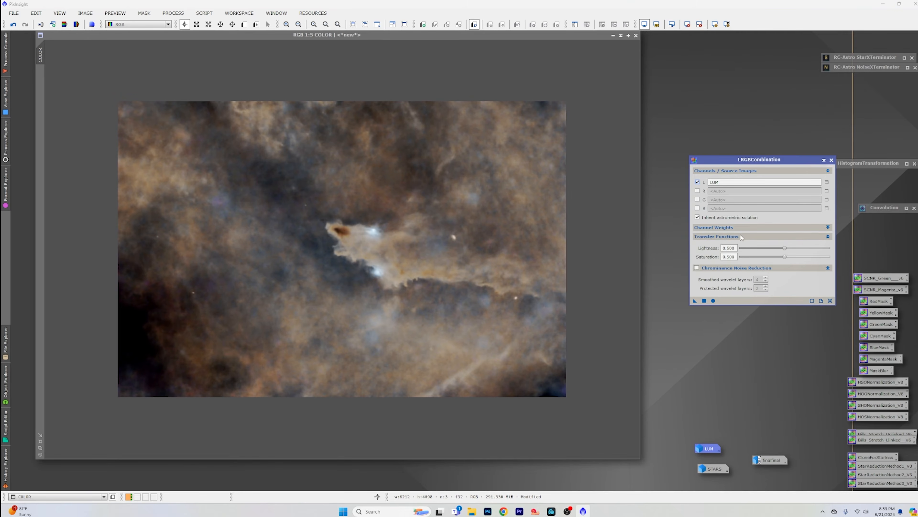
{"action": "left_click", "coordinate": [742, 237]}
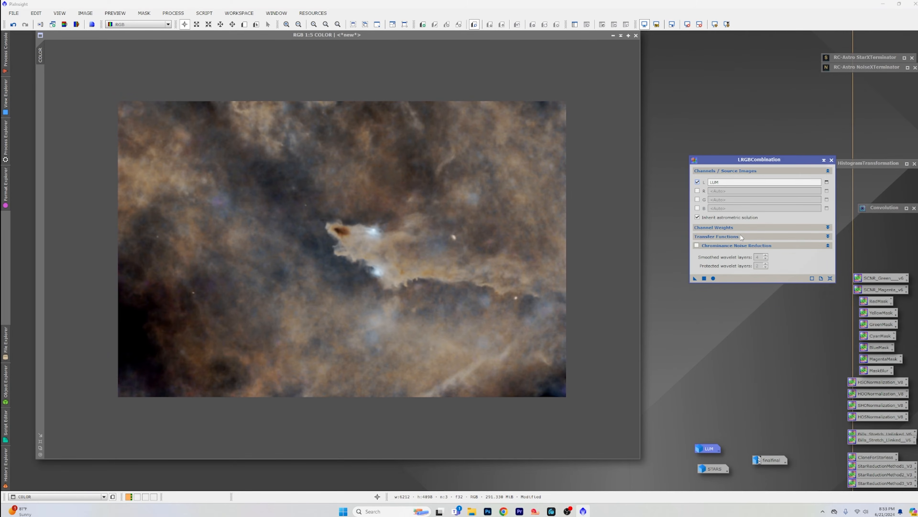
Step: Set LRGBCombination's saturation transfer function to about 0.65 and apply the combination to the COLOR image
{"action": "left_click", "coordinate": [742, 237]}
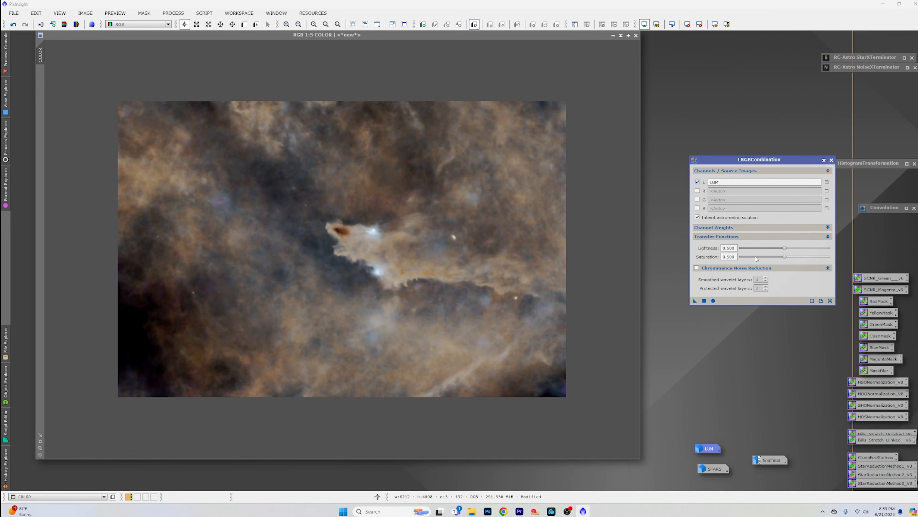
{"action": "left_click", "coordinate": [785, 257]}
{"action": "left_click_drag", "start_coordinate": [784, 257], "coordinate": [796, 256]}
{"action": "left_click", "coordinate": [704, 302]}
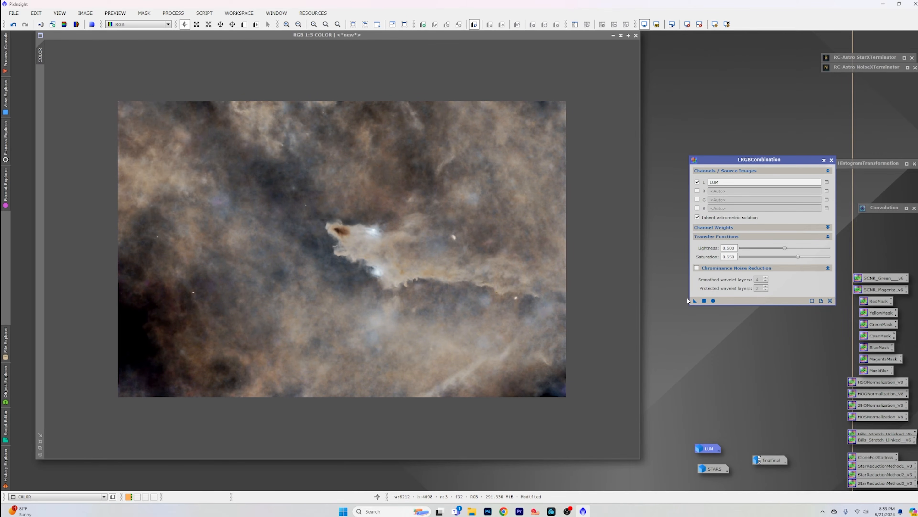
Step: Examine the recombined COLOR image up close around and below the nebula's lower edge, then collapse LRGBCombination
{"action": "scroll", "coordinate": [404, 281], "scroll_direction": "up", "scroll_amount": 4}
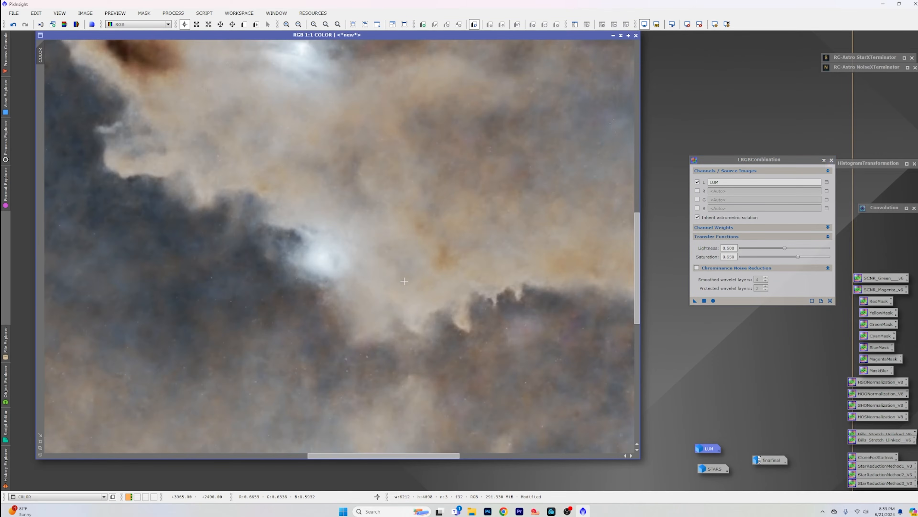
{"action": "scroll", "coordinate": [405, 280], "scroll_direction": "down", "scroll_amount": 4}
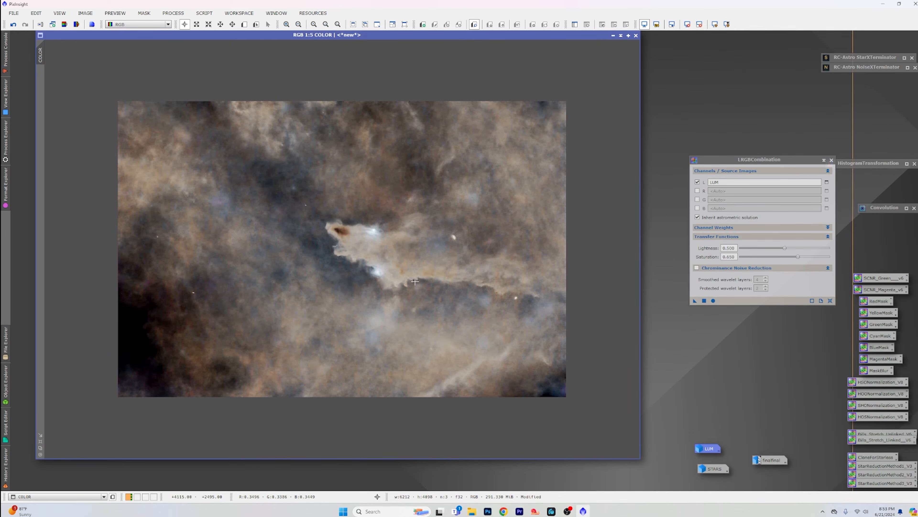
{"action": "scroll", "coordinate": [415, 281], "scroll_direction": "up", "scroll_amount": 5}
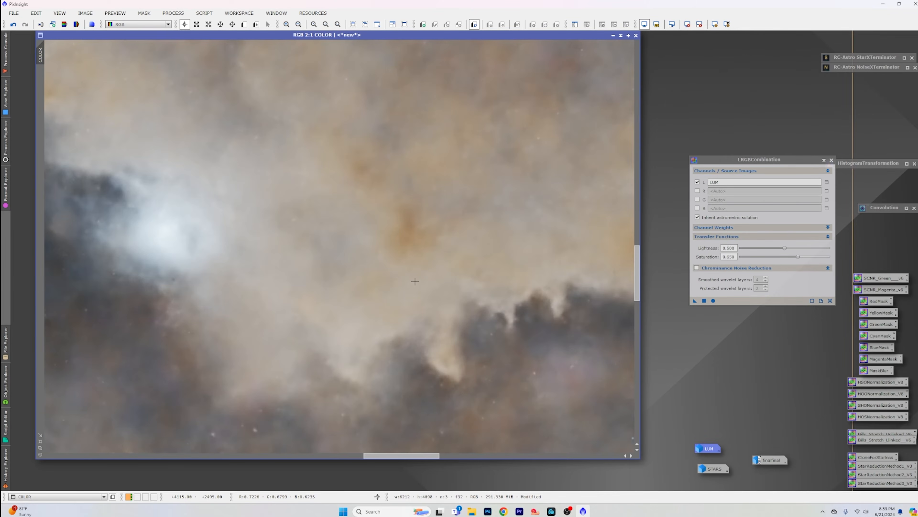
{"action": "left_click_drag", "start_coordinate": [638, 282], "coordinate": [637, 338]}
{"action": "scroll", "coordinate": [505, 289], "scroll_direction": "down", "scroll_amount": 2}
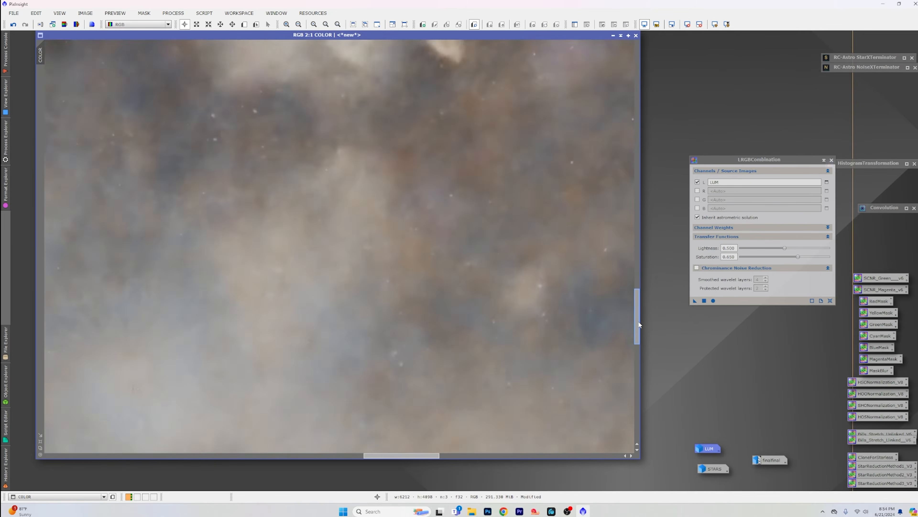
{"action": "scroll", "coordinate": [505, 290], "scroll_direction": "down", "scroll_amount": 3}
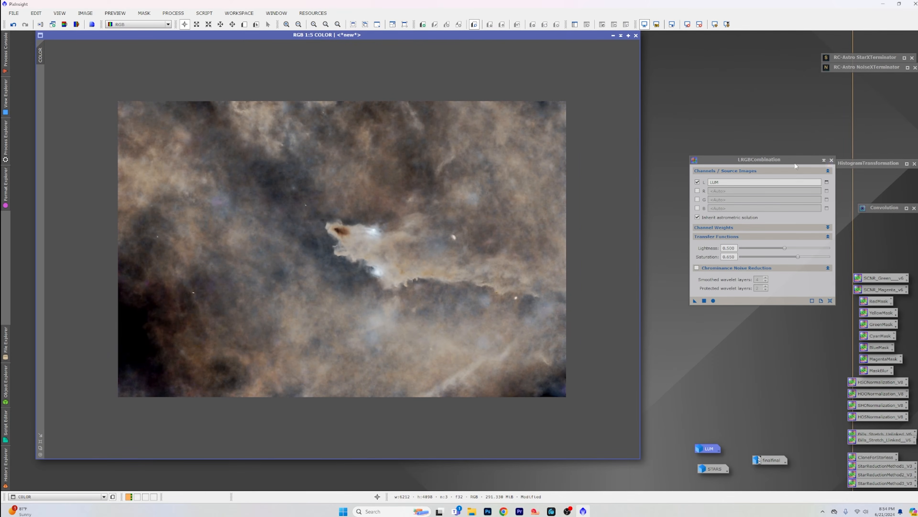
{"action": "left_click", "coordinate": [824, 160]}
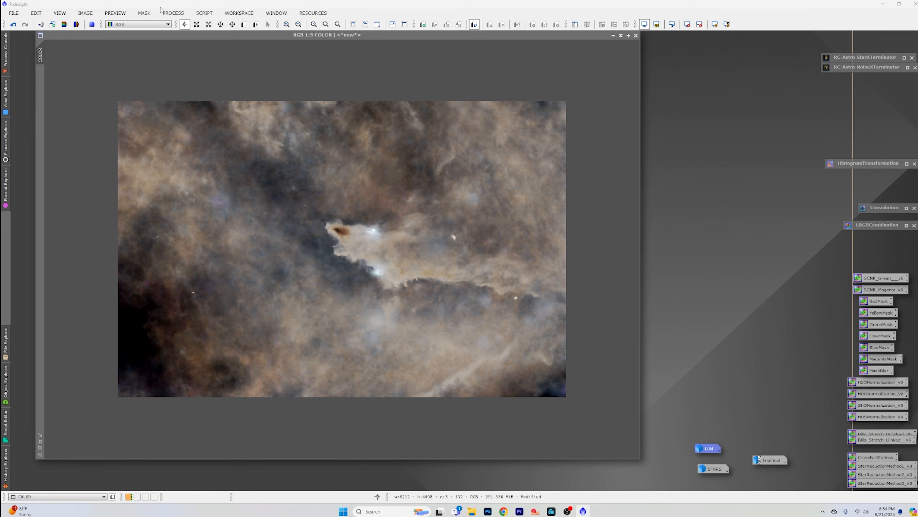
Step: Open CurvesTransformation, reset its curve, and select the saturation channel with a real-time preview of COLOR
{"action": "left_click", "coordinate": [173, 13]}
{"action": "mouse_move", "coordinate": [185, 24]}
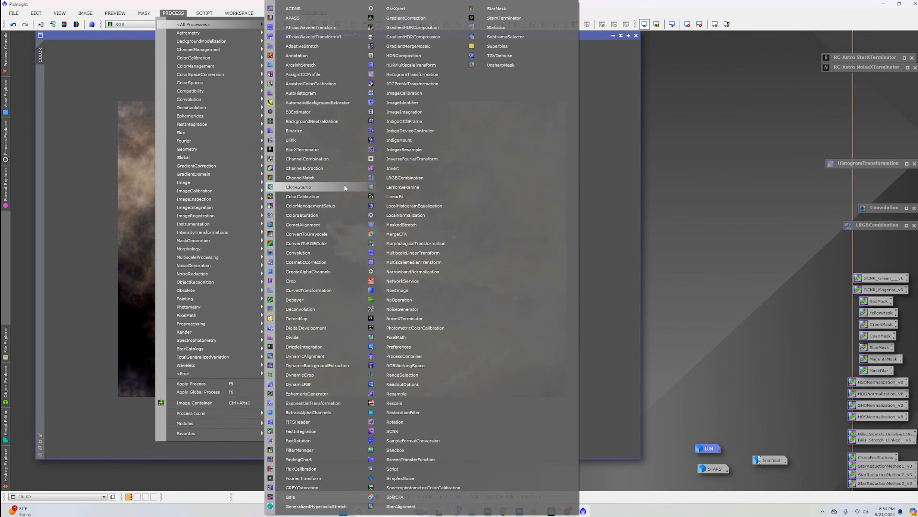
{"action": "left_click", "coordinate": [330, 290]}
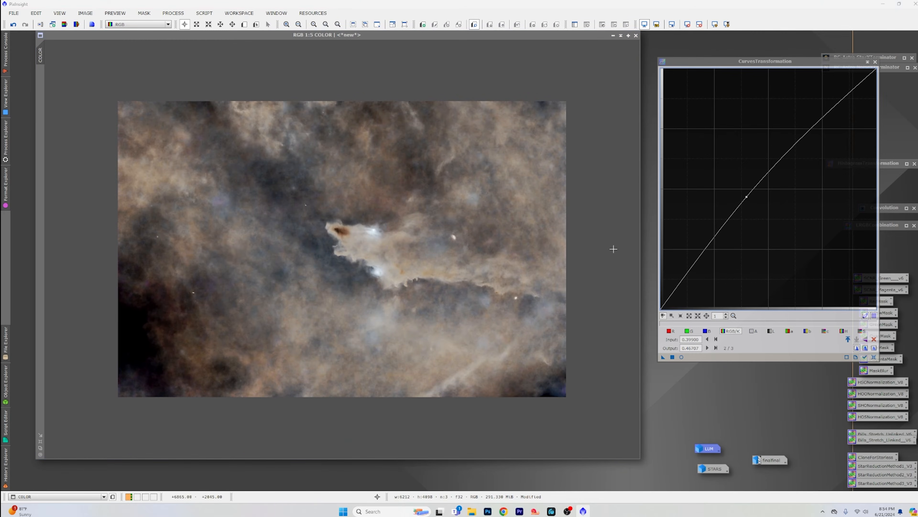
{"action": "left_click", "coordinate": [873, 357]}
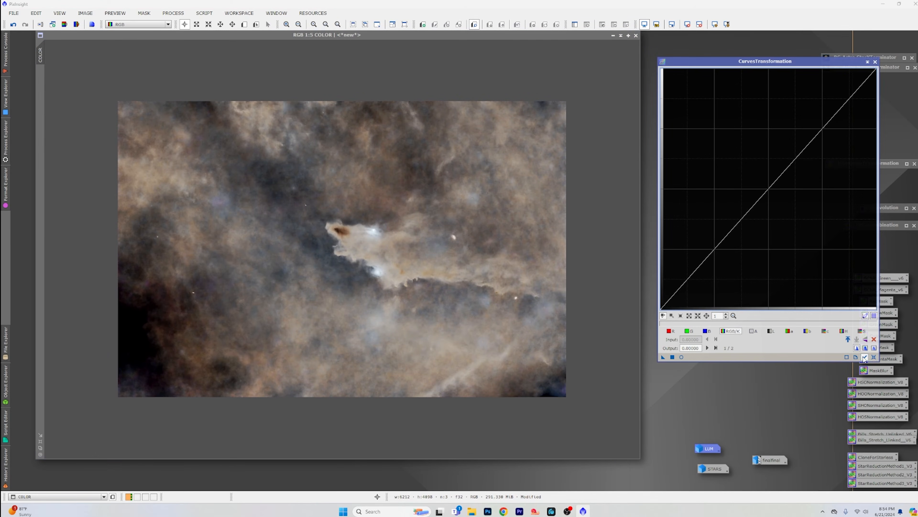
{"action": "left_click", "coordinate": [863, 331]}
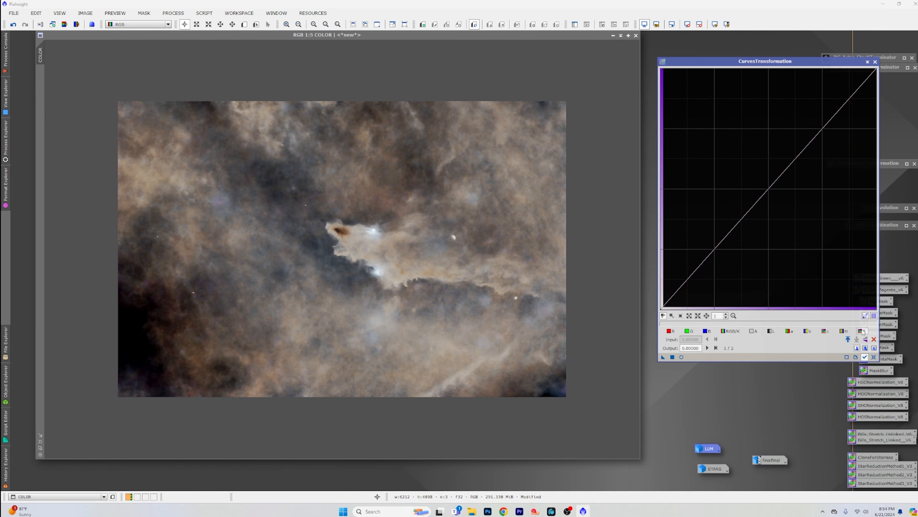
{"action": "left_click", "coordinate": [682, 357]}
Step: Raise the saturation curve with a point at input 0.46411, output 0.54641, apply it to COLOR, and inspect the result
{"action": "left_click", "coordinate": [767, 185]}
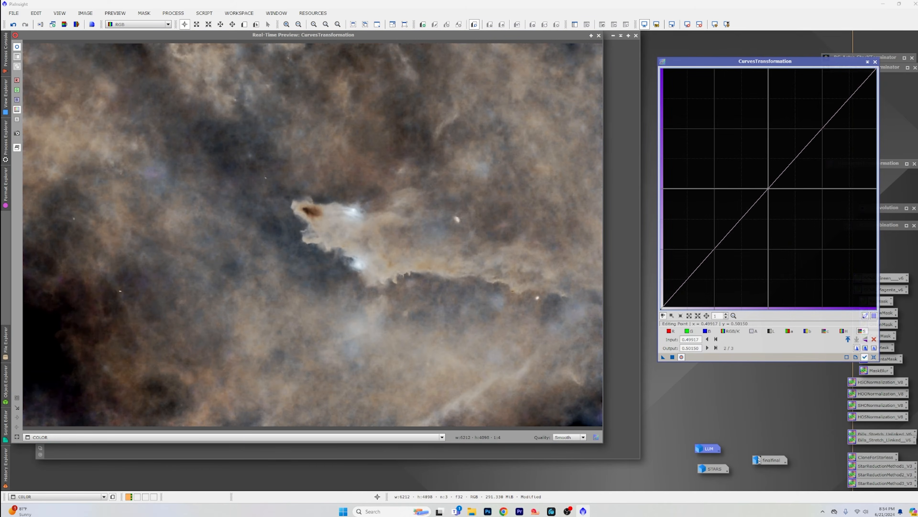
{"action": "left_click_drag", "start_coordinate": [765, 185], "coordinate": [760, 178]}
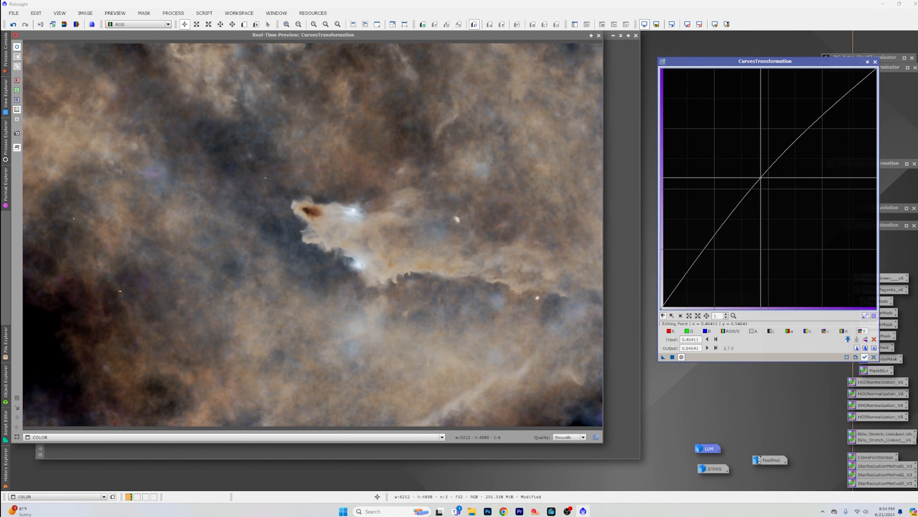
{"action": "left_click", "coordinate": [672, 358]}
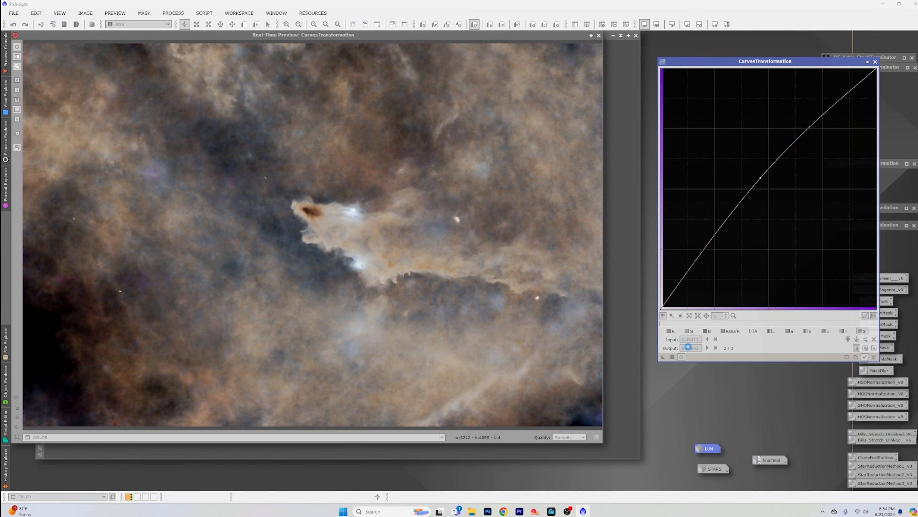
{"action": "left_click", "coordinate": [875, 62]}
{"action": "left_click", "coordinate": [599, 35]}
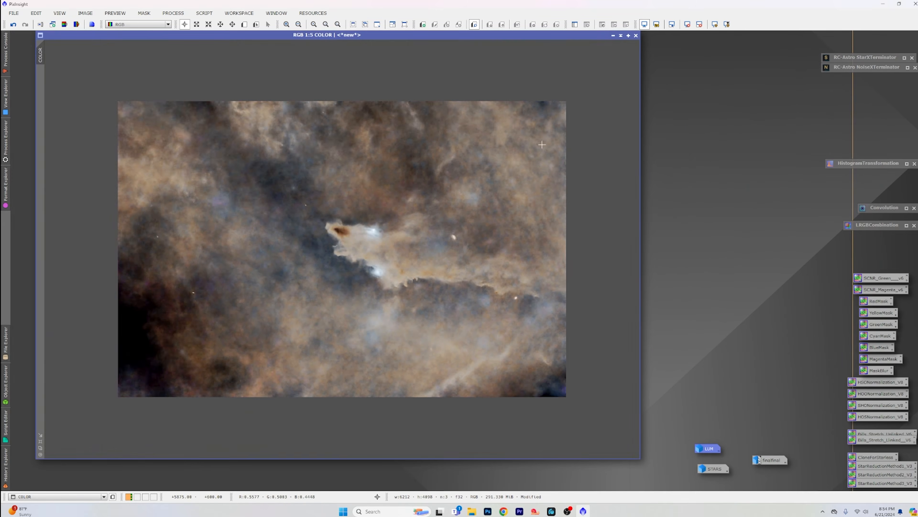
{"action": "scroll", "coordinate": [519, 171], "scroll_direction": "up", "scroll_amount": 2}
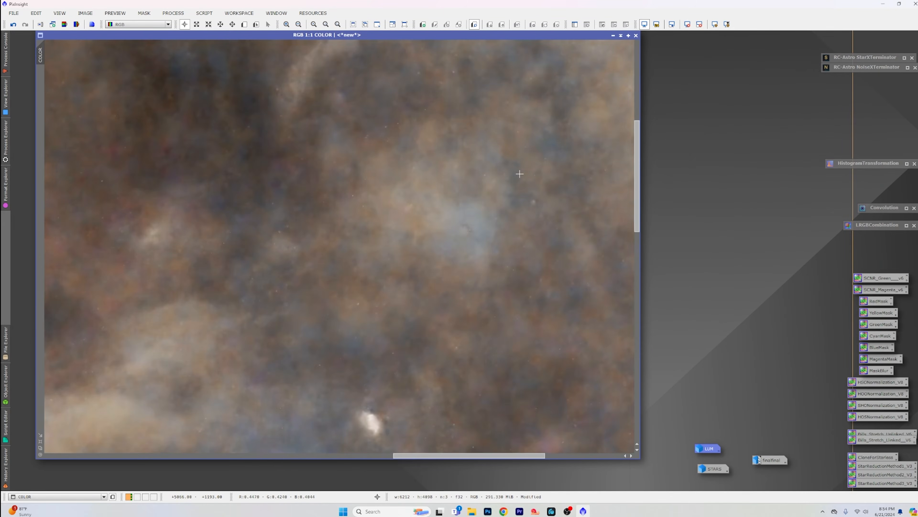
{"action": "scroll", "coordinate": [519, 174], "scroll_direction": "down", "scroll_amount": 2}
{"action": "scroll", "coordinate": [519, 174], "scroll_direction": "down", "scroll_amount": 2}
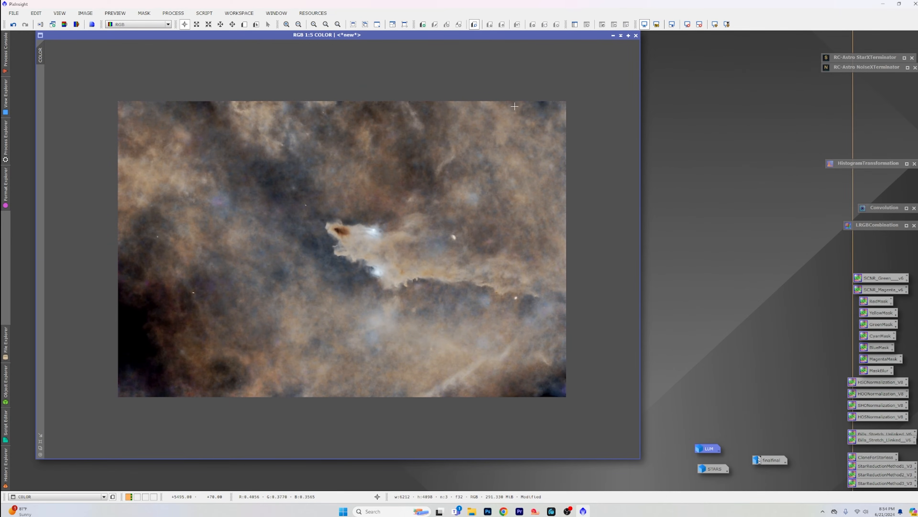
Step: Iconize COLOR, restore the STARS image, and apply the saved green-removal SCNR process to it
{"action": "left_click", "coordinate": [613, 35]}
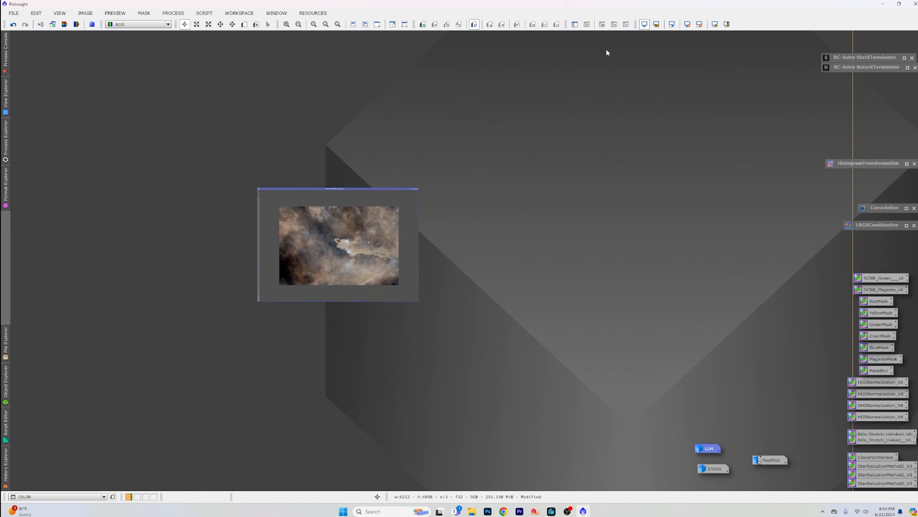
{"action": "left_click_drag", "start_coordinate": [350, 252], "coordinate": [652, 472]}
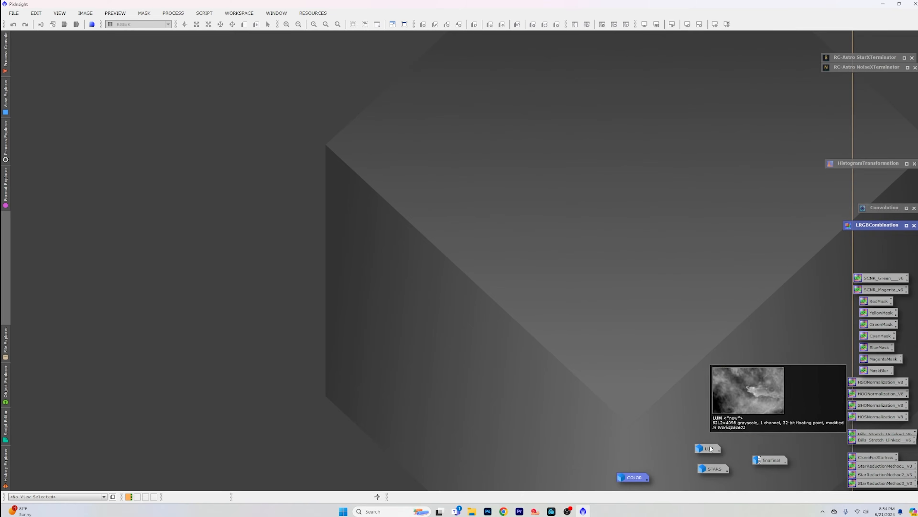
{"action": "double_click", "coordinate": [714, 469]}
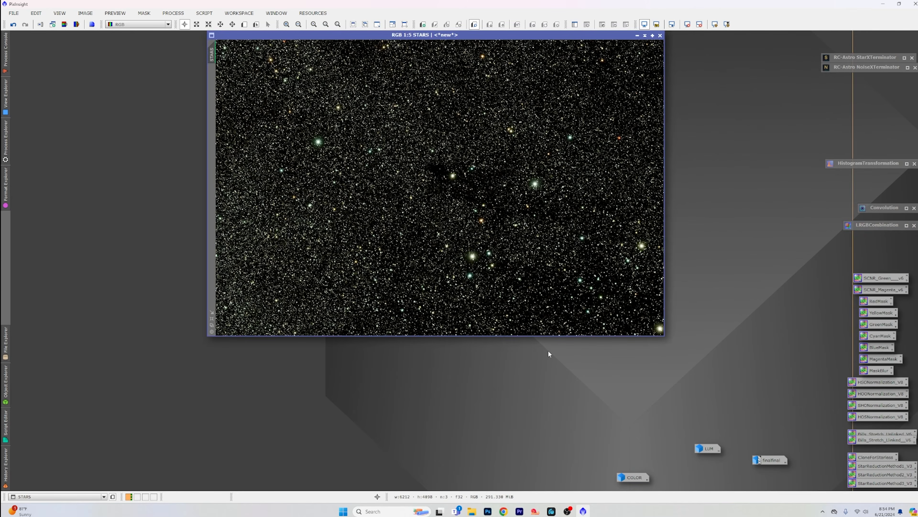
{"action": "left_click_drag", "start_coordinate": [562, 35], "coordinate": [503, 58]}
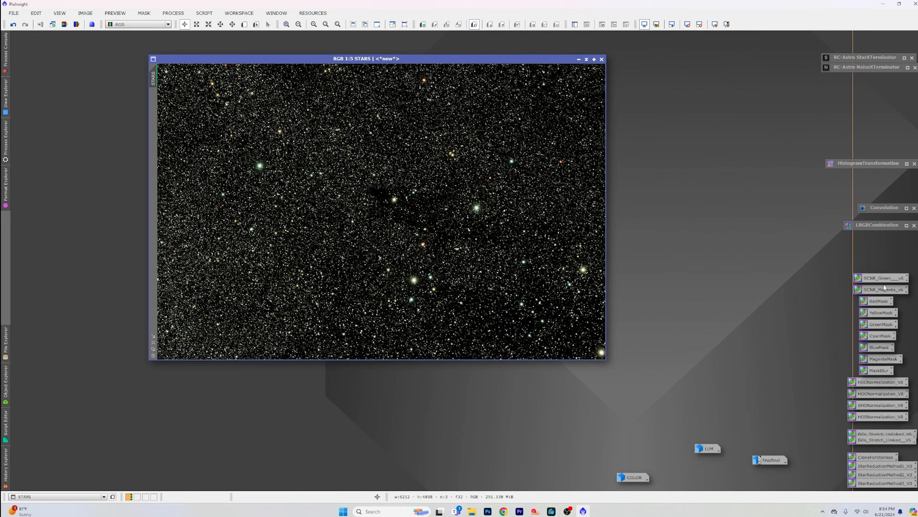
{"action": "left_click_drag", "start_coordinate": [892, 279], "coordinate": [403, 216]}
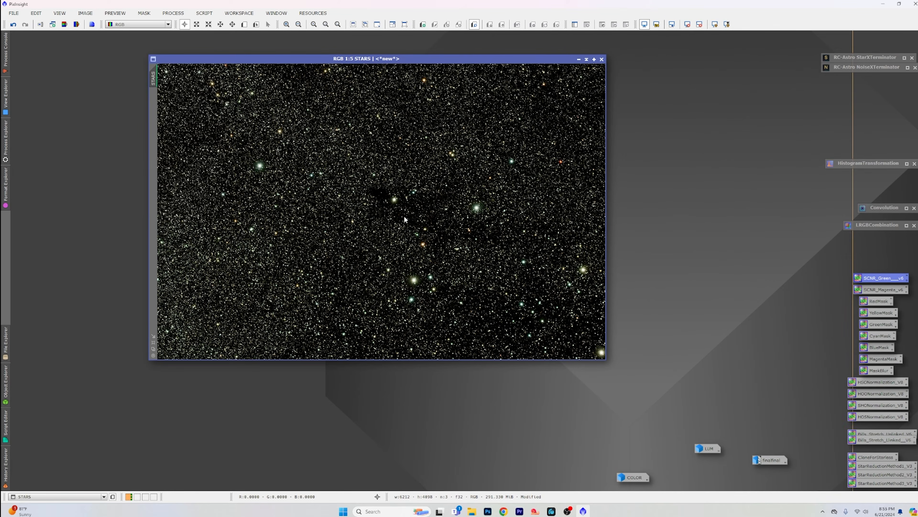
Step: Remove the screen stretch from STARS, run the Star Stretch script with stretch 5.00 and a stronger color boost, and inspect the stars
{"action": "left_click", "coordinate": [687, 24]}
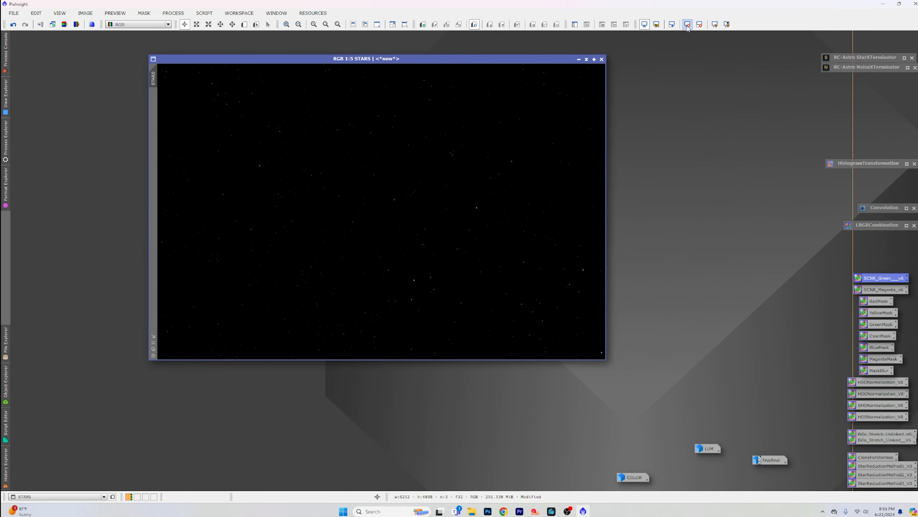
{"action": "left_click", "coordinate": [201, 14]}
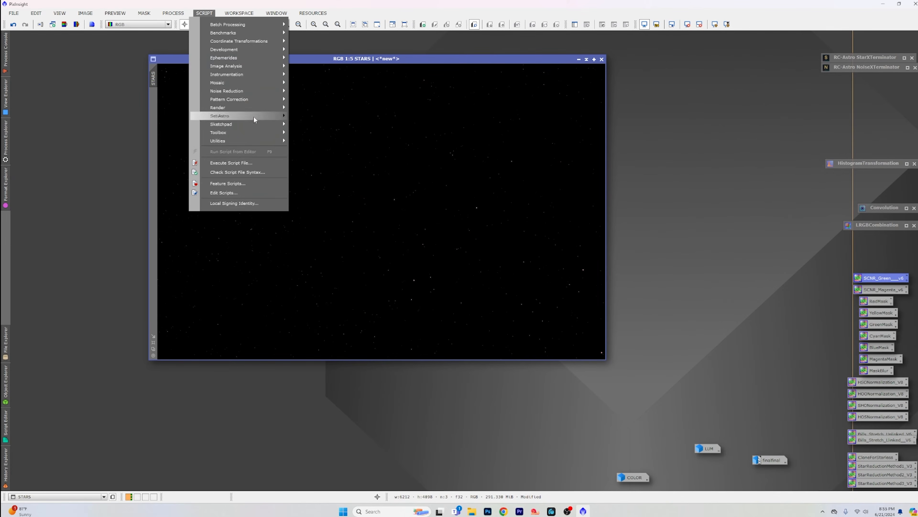
{"action": "mouse_move", "coordinate": [264, 116]}
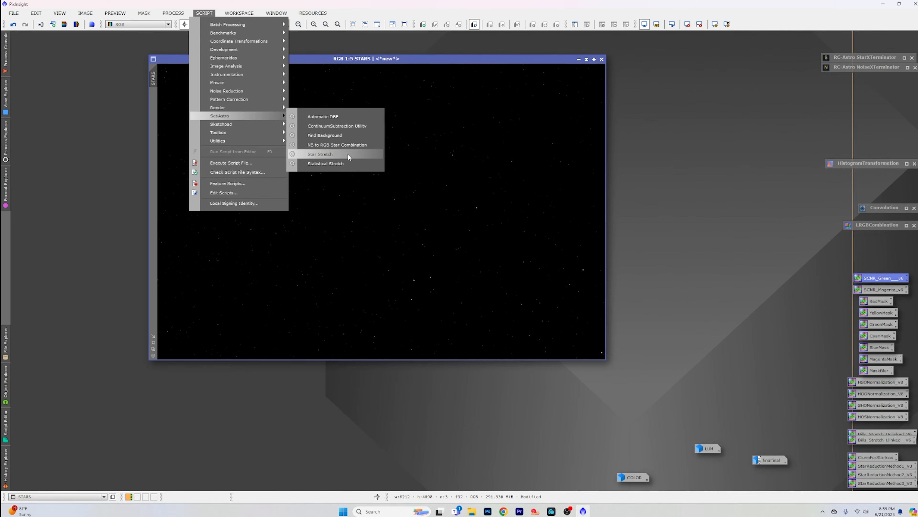
{"action": "left_click", "coordinate": [348, 154]}
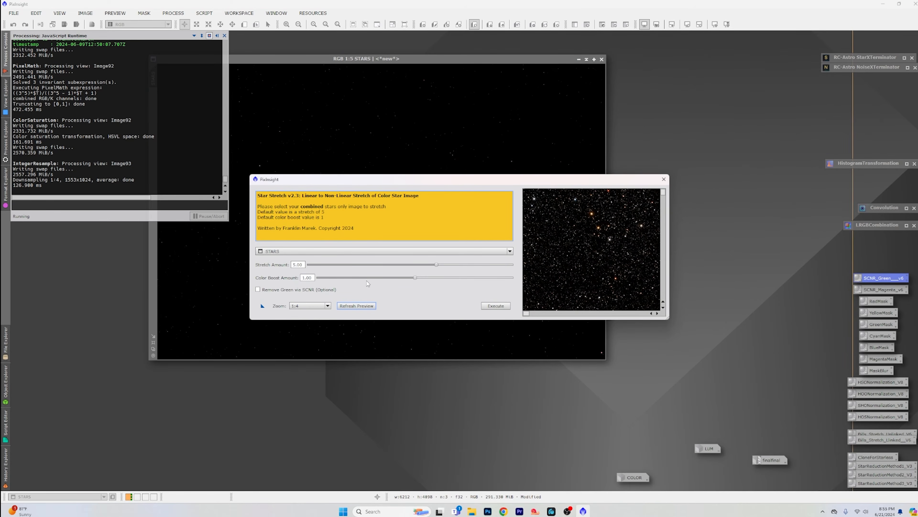
{"action": "left_click", "coordinate": [415, 278]}
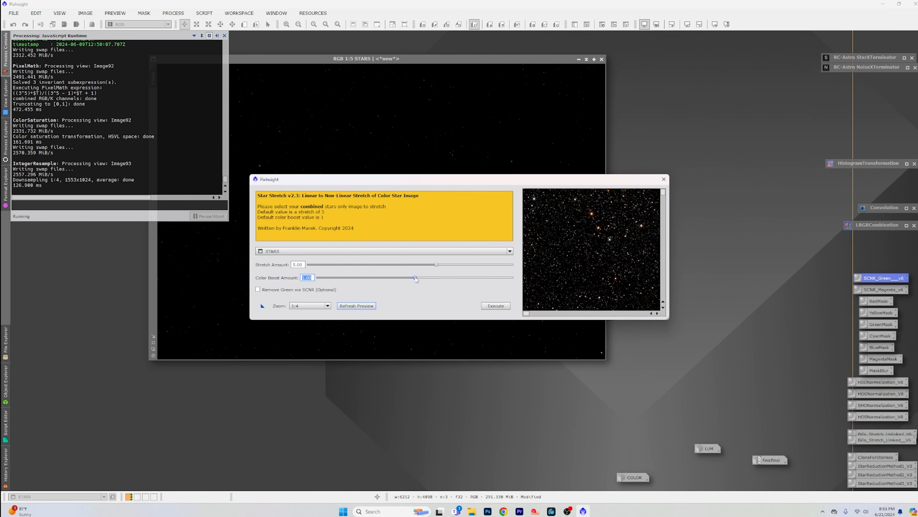
{"action": "left_click_drag", "start_coordinate": [415, 277], "coordinate": [494, 281]}
{"action": "left_click", "coordinate": [497, 307]}
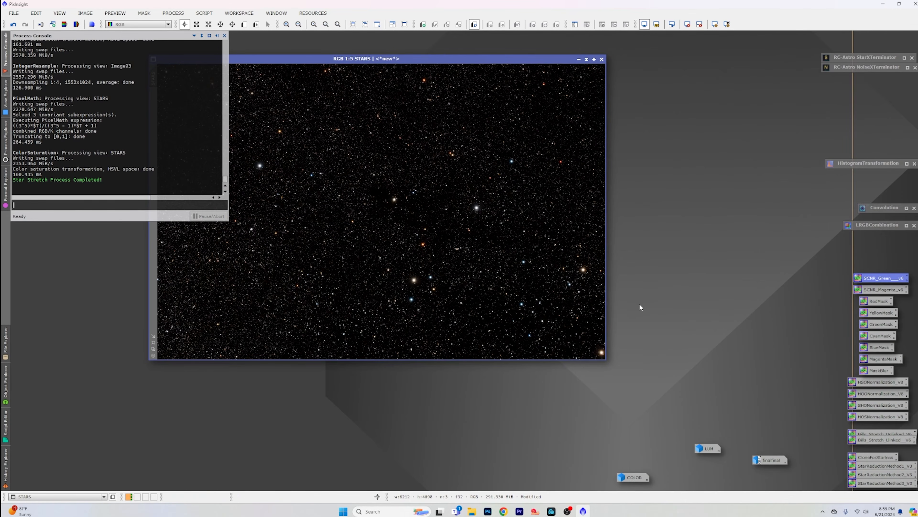
{"action": "scroll", "coordinate": [431, 261], "scroll_direction": "up", "scroll_amount": 2}
{"action": "scroll", "coordinate": [432, 262], "scroll_direction": "up", "scroll_amount": 2}
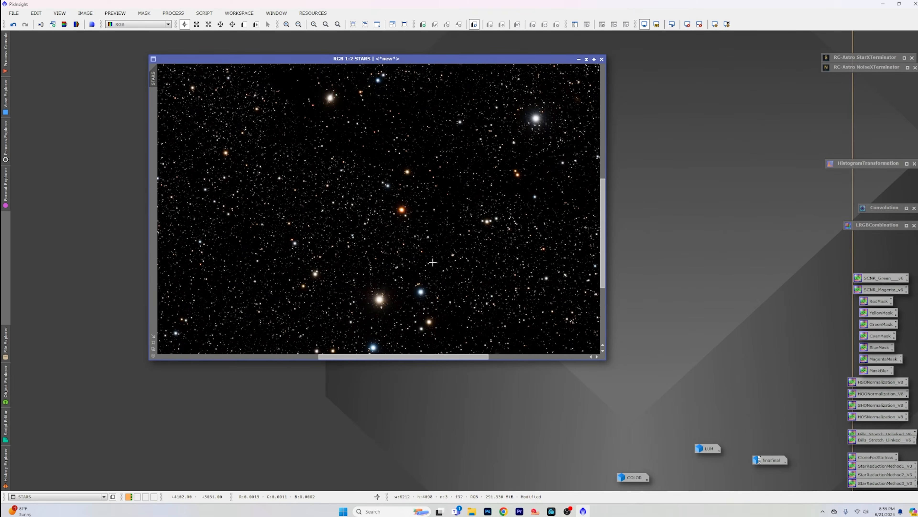
{"action": "scroll", "coordinate": [433, 264], "scroll_direction": "down", "scroll_amount": 4}
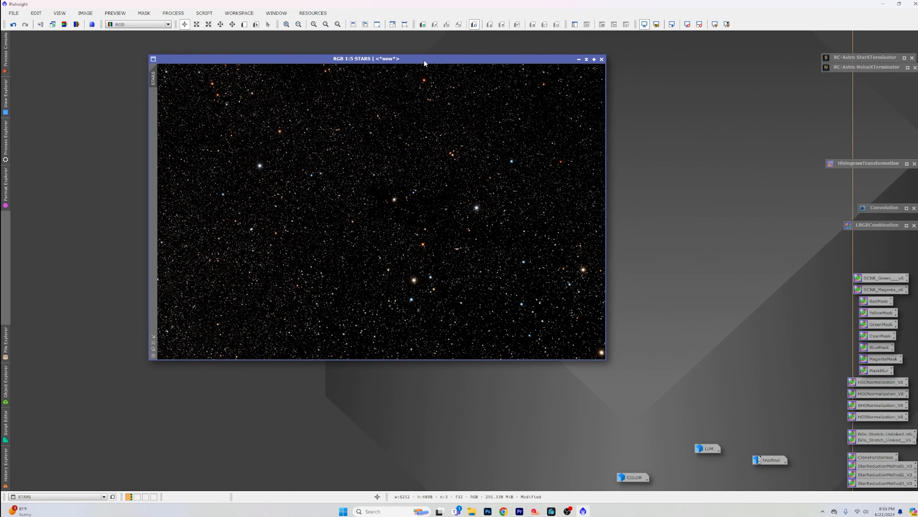
Step: Open CurvesTransformation on its saturation channel, tracking STARS with a real-time preview
{"action": "left_click_drag", "start_coordinate": [425, 58], "coordinate": [338, 54]}
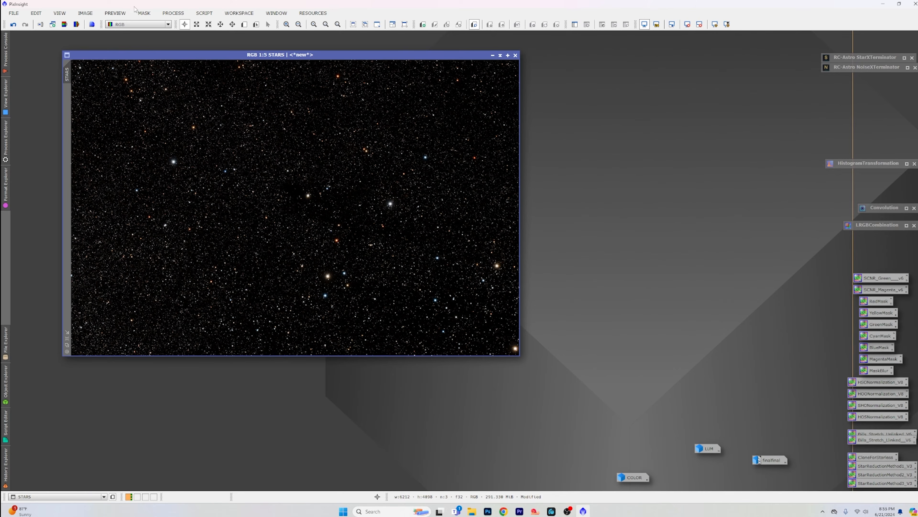
{"action": "left_click", "coordinate": [174, 13]}
{"action": "mouse_move", "coordinate": [210, 25]}
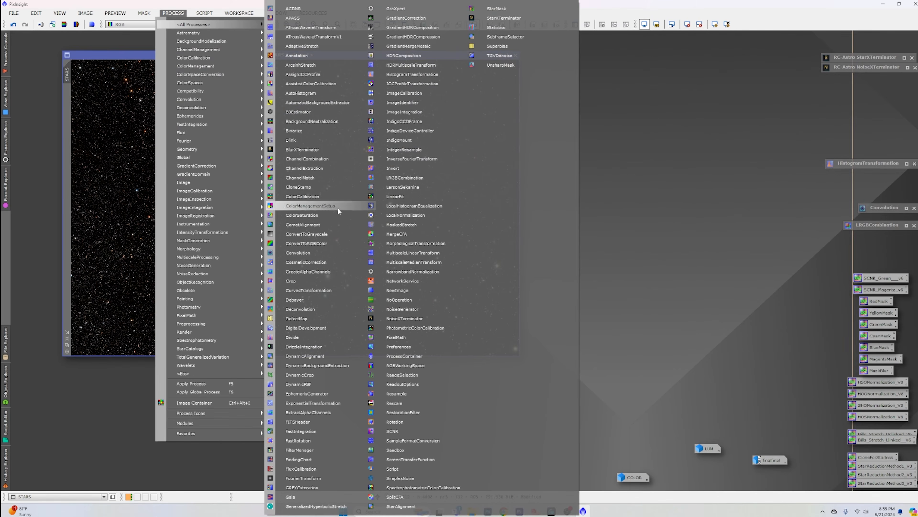
{"action": "left_click", "coordinate": [338, 291]}
{"action": "left_click", "coordinate": [865, 357]}
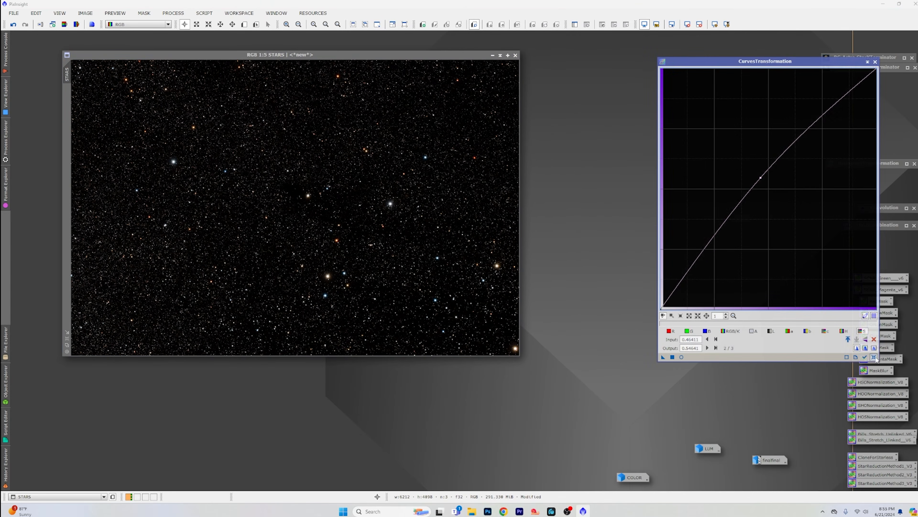
{"action": "left_click", "coordinate": [682, 357]}
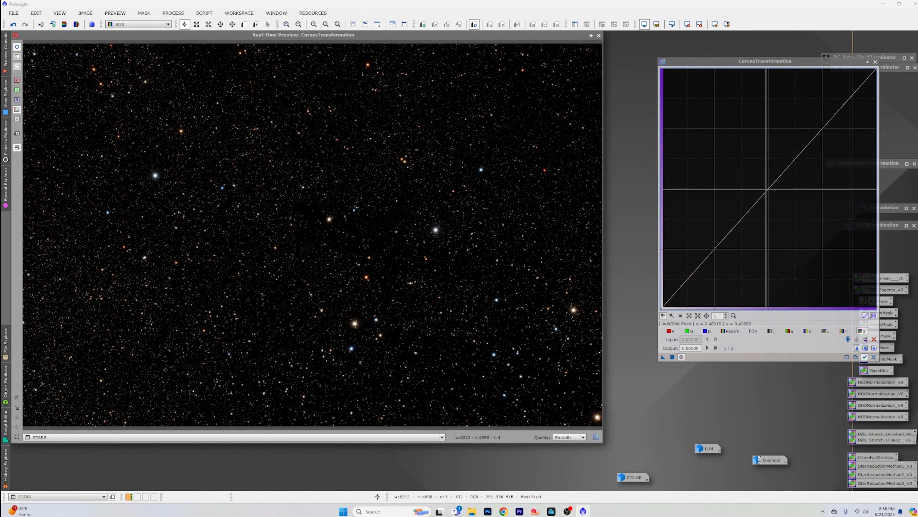
Step: Raise the saturation curve with a point at input about 0.40, output about 0.615, apply it to STARS, and close CurvesTransformation and its preview
{"action": "left_click_drag", "start_coordinate": [768, 189], "coordinate": [747, 161]}
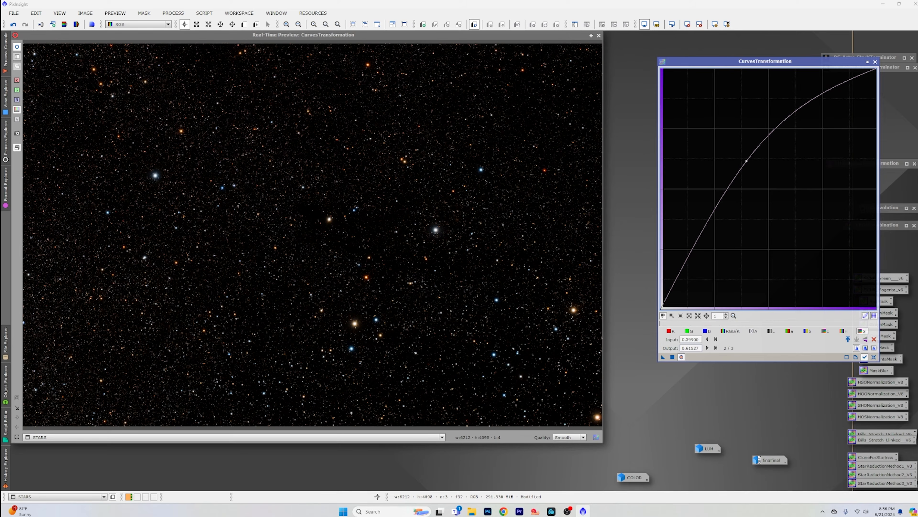
{"action": "left_click", "coordinate": [672, 357]}
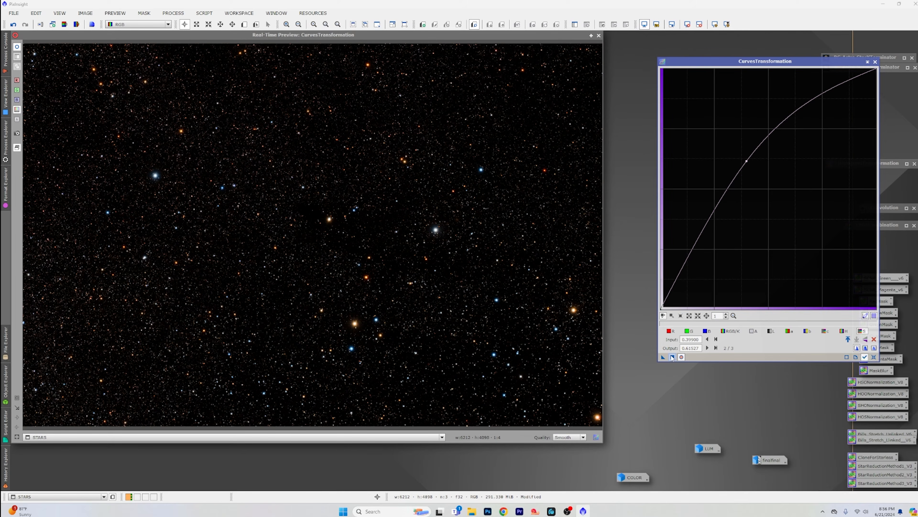
{"action": "left_click", "coordinate": [875, 62]}
{"action": "left_click", "coordinate": [599, 35]}
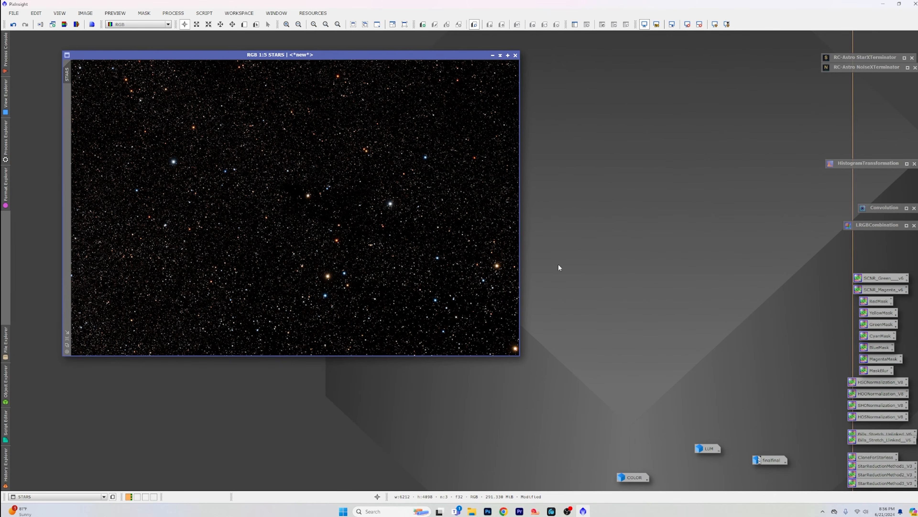
Step: Restore COLOR and open HistogramTransformation tracking that image with a real-time preview
{"action": "double_click", "coordinate": [636, 477]}
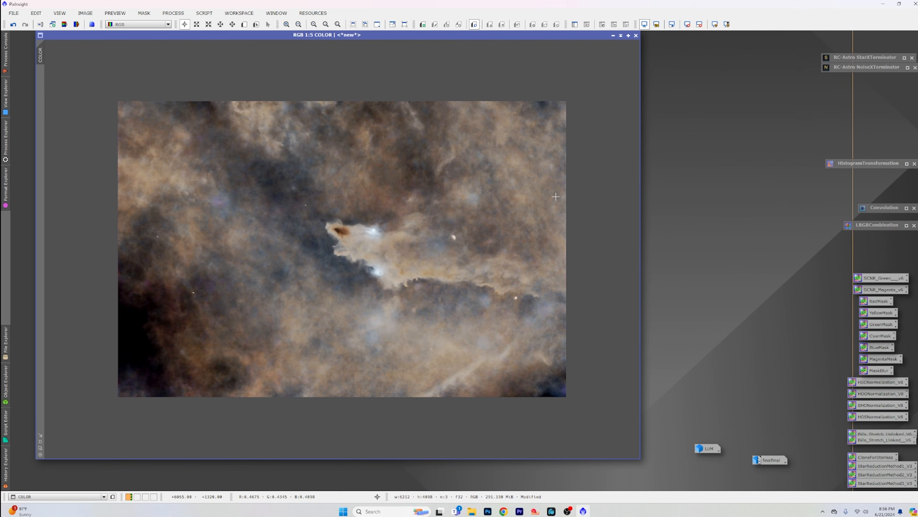
{"action": "double_click", "coordinate": [867, 165]}
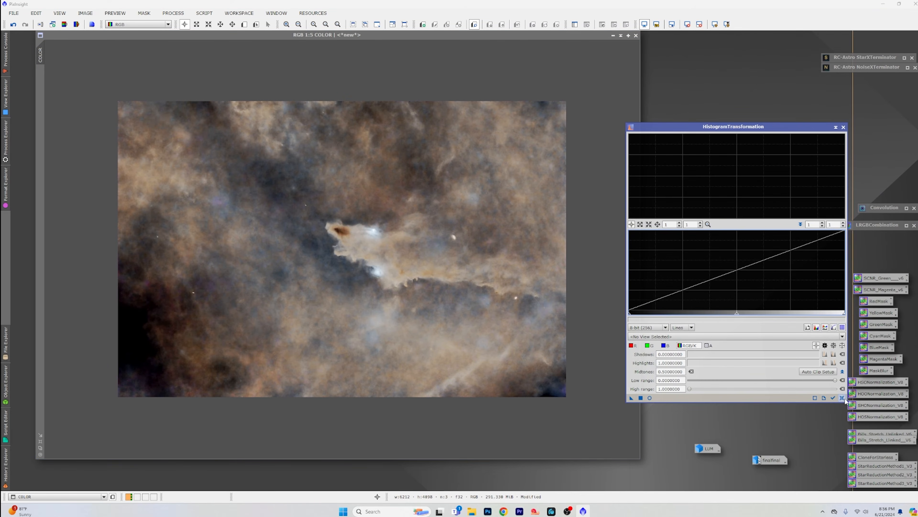
{"action": "left_click", "coordinate": [833, 398]}
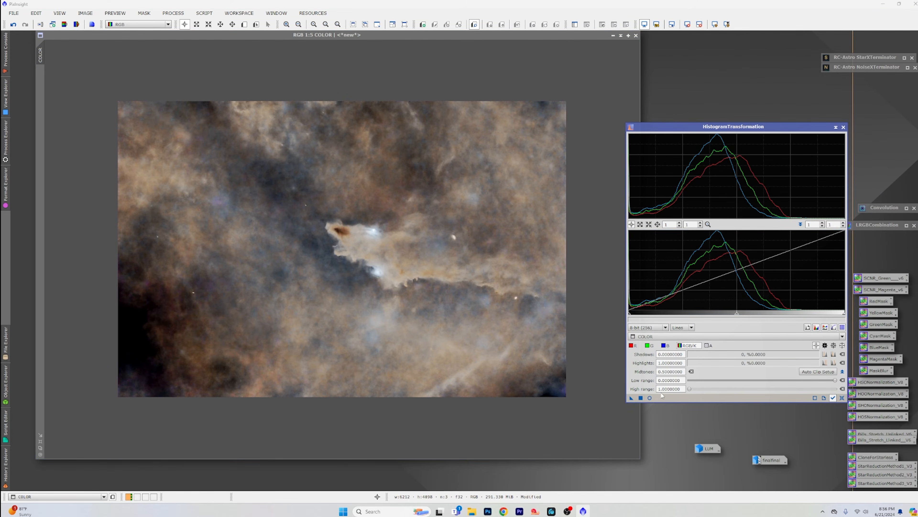
{"action": "left_click", "coordinate": [650, 398]}
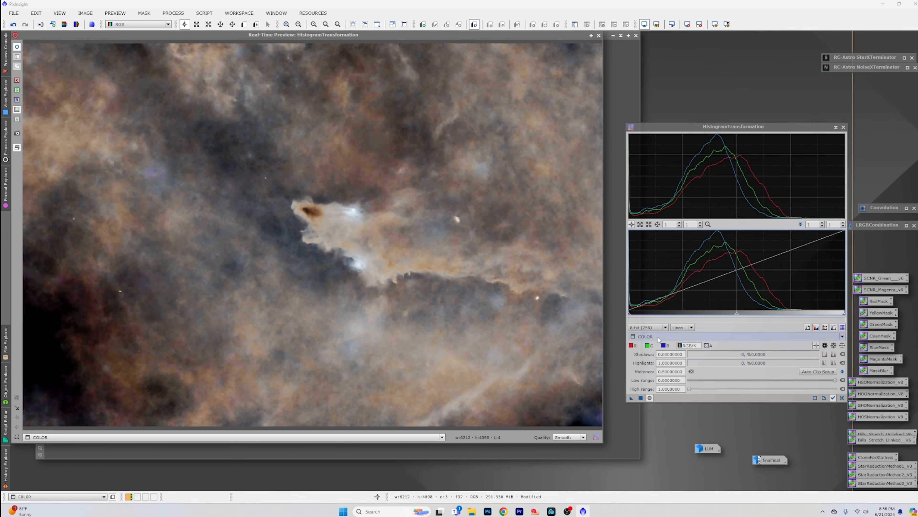
Step: Bring up the finalfinal image briefly and iconize it again
{"action": "double_click", "coordinate": [766, 459]}
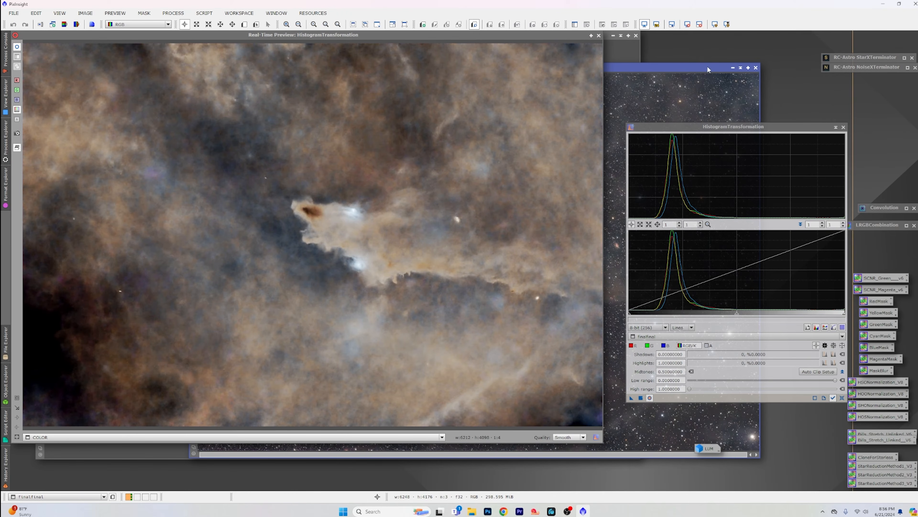
{"action": "left_click_drag", "start_coordinate": [730, 68], "coordinate": [731, 98]}
{"action": "left_click", "coordinate": [734, 95]}
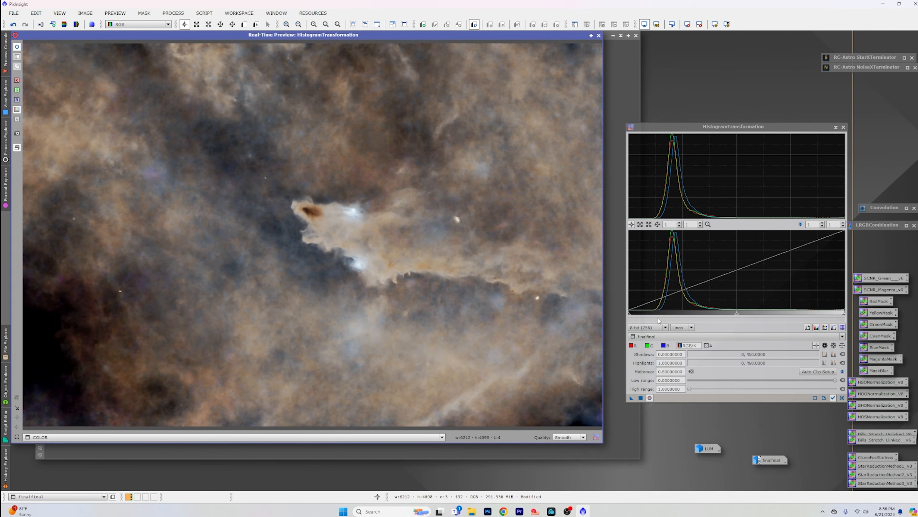
Step: Set the histogram shadows to about 0.05 and midtones to about 0.45, apply them to COLOR, and close HistogramTransformation and its preview
{"action": "mouse_move", "coordinate": [630, 316]}
{"action": "left_mouse_down"}
{"action": "mouse_move", "coordinate": [651, 313]}
{"action": "mouse_move", "coordinate": [639, 313]}
{"action": "left_mouse_up"}
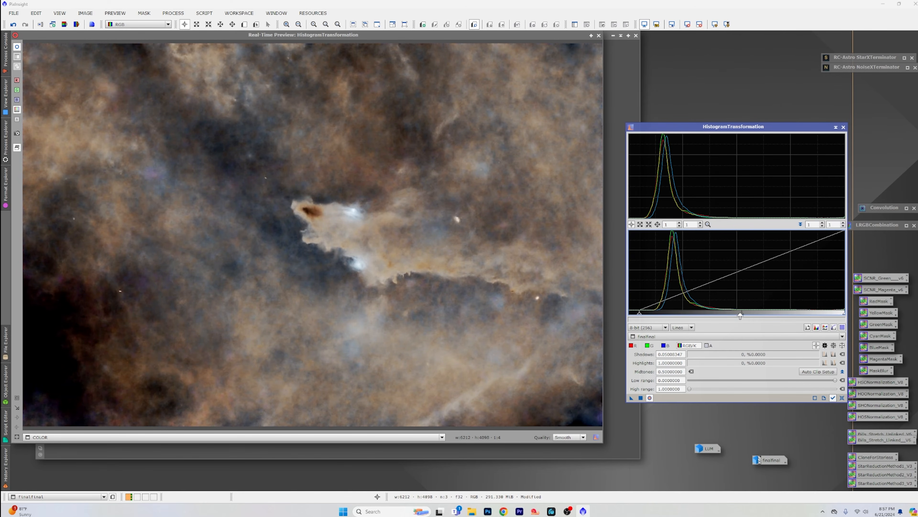
{"action": "left_click_drag", "start_coordinate": [740, 316], "coordinate": [731, 315]}
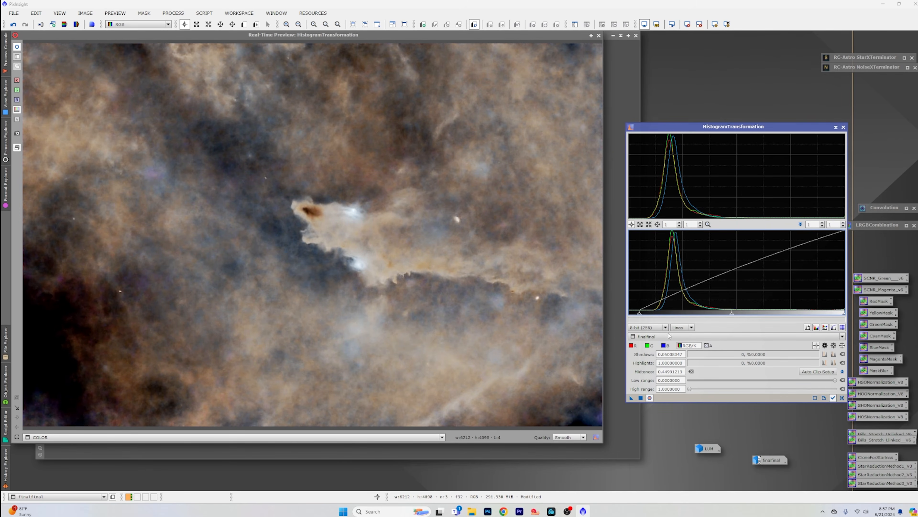
{"action": "left_click", "coordinate": [641, 398]}
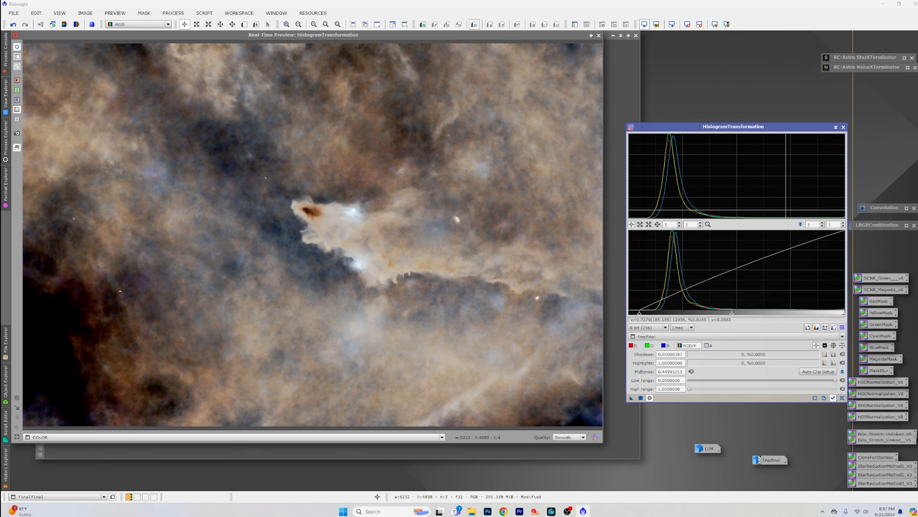
{"action": "left_click", "coordinate": [844, 127]}
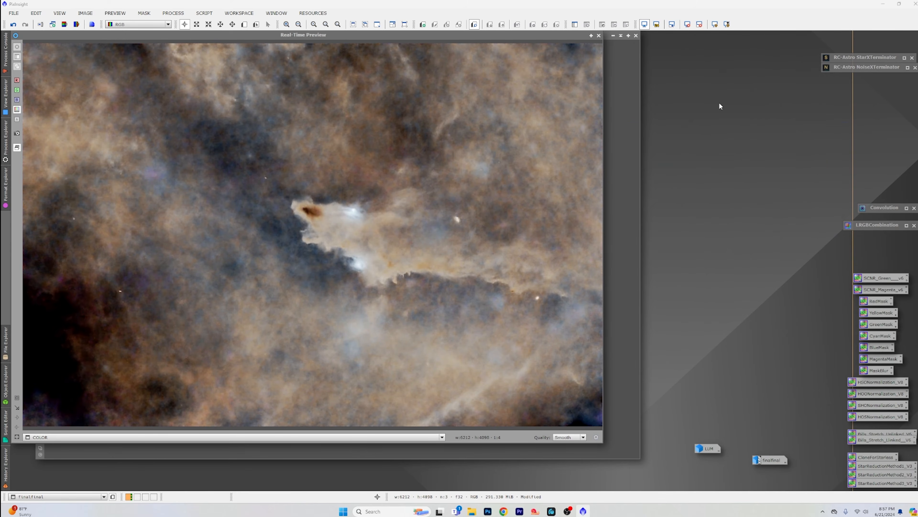
{"action": "left_click", "coordinate": [599, 36]}
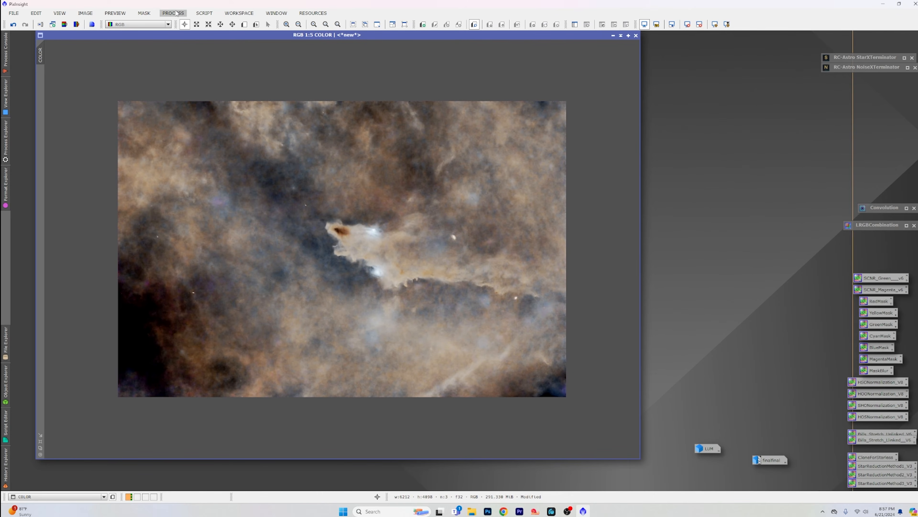
Step: Open the CombineImages script with COLOR as the first image and STARS as the second, using the Screen method
{"action": "left_click", "coordinate": [203, 13]}
{"action": "mouse_move", "coordinate": [243, 130]}
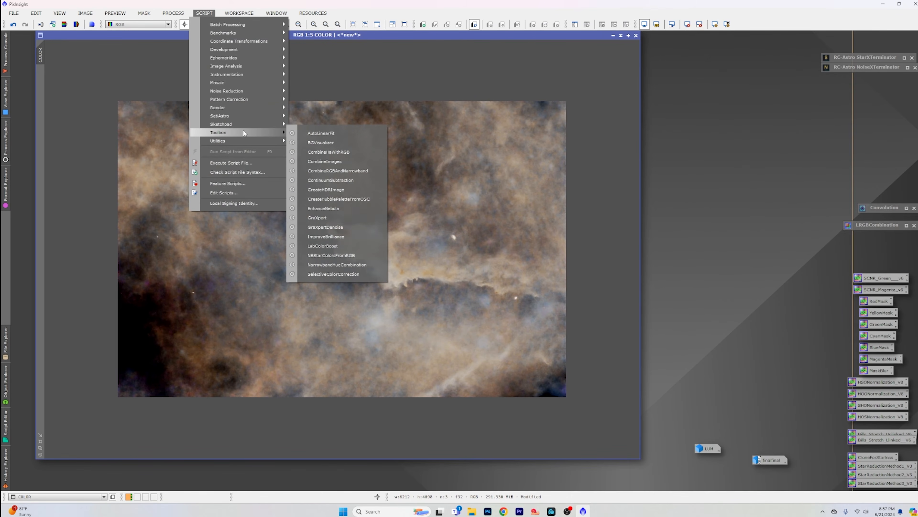
{"action": "left_click", "coordinate": [357, 161]}
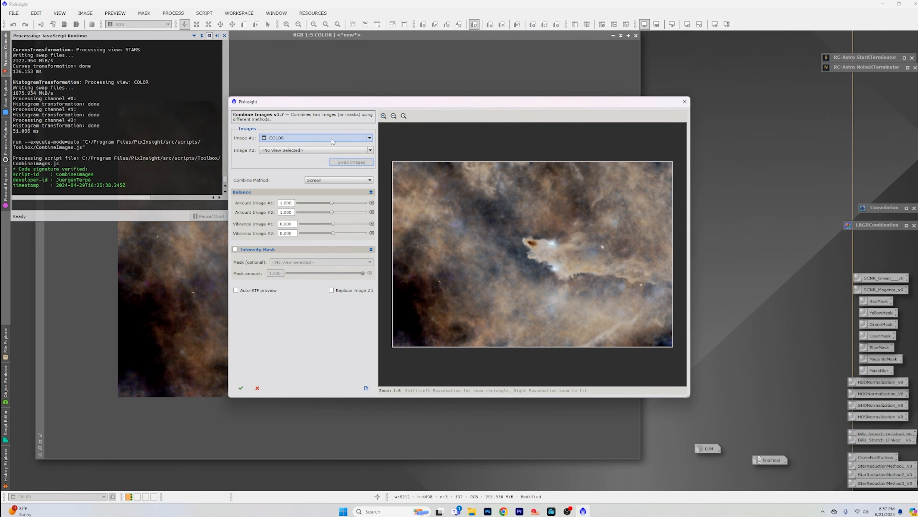
{"action": "left_click", "coordinate": [338, 150]}
{"action": "left_click", "coordinate": [338, 175]}
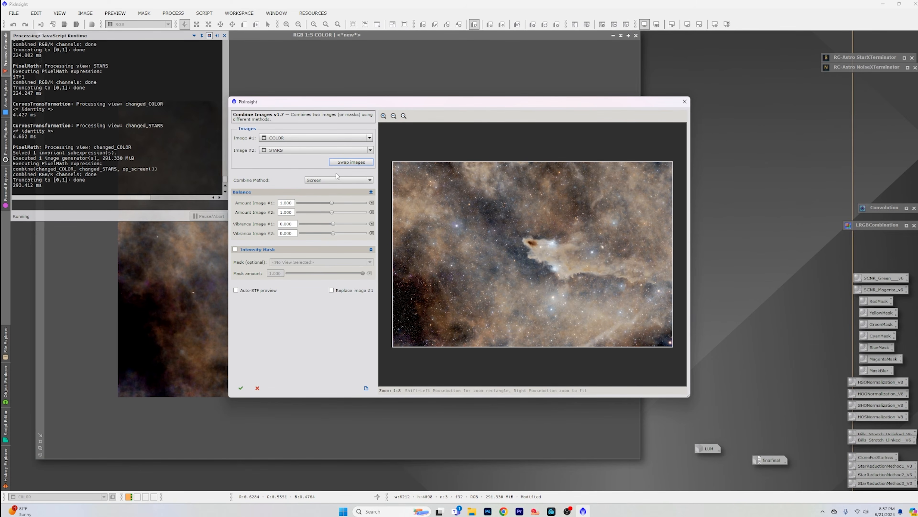
Step: Try a very low amount for the STARS image in the combination, then set it to 1.272
{"action": "left_click", "coordinate": [331, 212]}
{"action": "left_click_drag", "start_coordinate": [334, 214], "coordinate": [299, 214]}
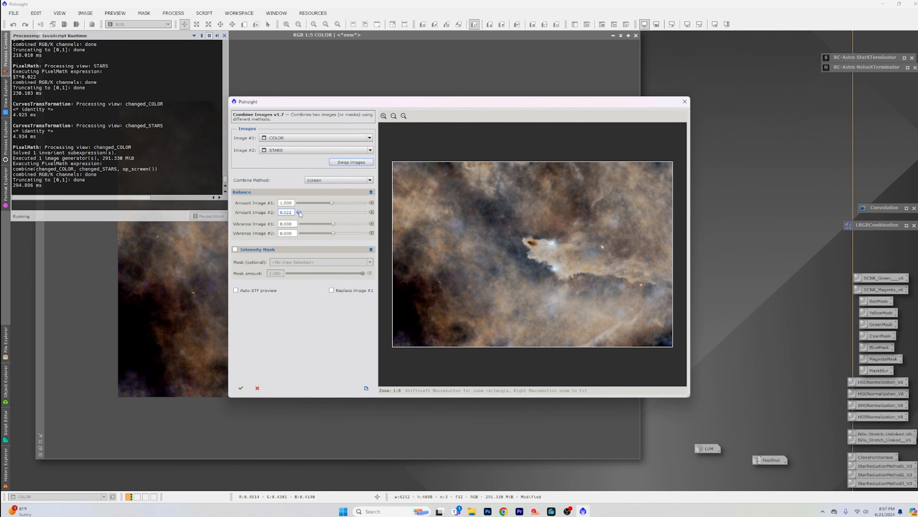
{"action": "left_click_drag", "start_coordinate": [300, 214], "coordinate": [342, 216]}
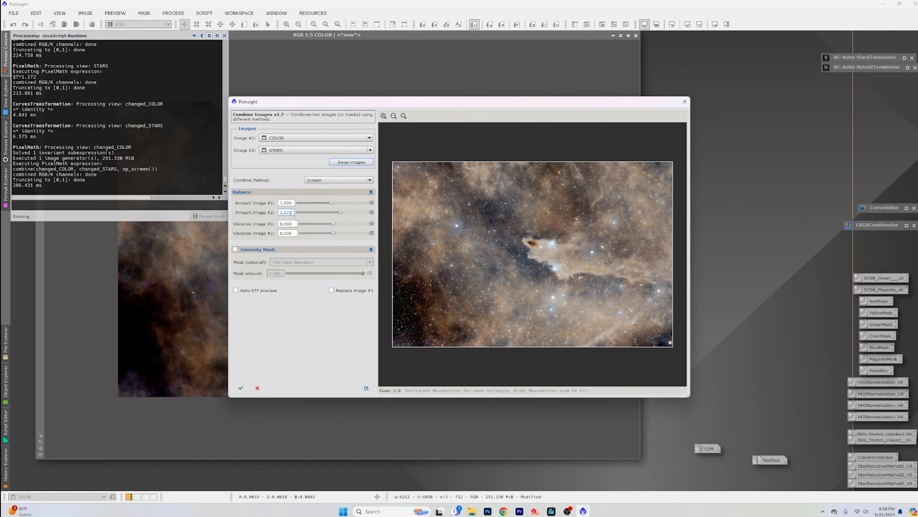
Step: Set the STARS amount to 1.3 and its vibrance to 1.000, and run the Screen combination
{"action": "left_click_drag", "start_coordinate": [294, 212], "coordinate": [278, 214]}
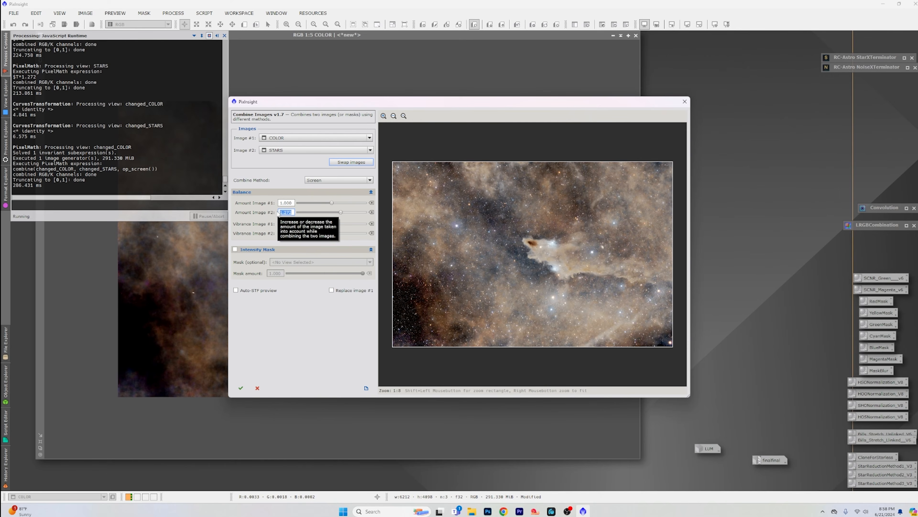
{"action": "type", "text": "1.3"}
{"action": "key", "text": "Return"}
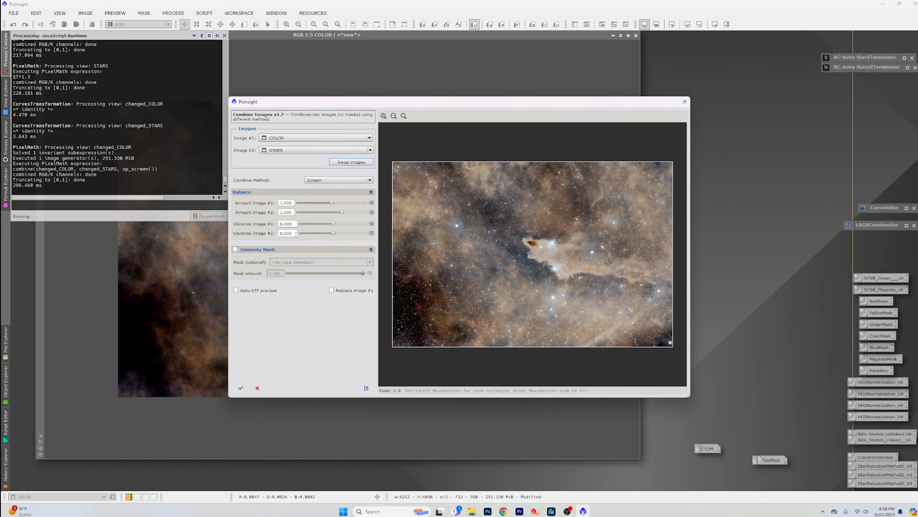
{"action": "left_click_drag", "start_coordinate": [333, 233], "coordinate": [390, 239]}
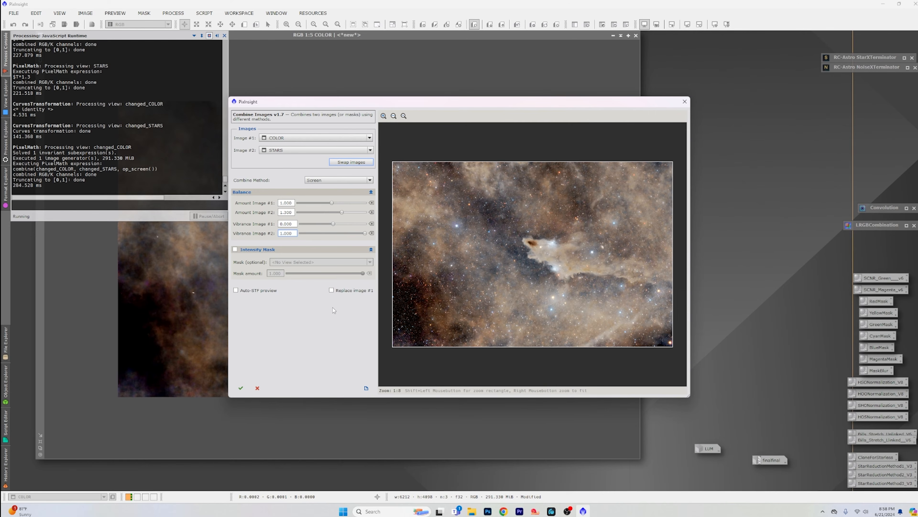
{"action": "left_click", "coordinate": [241, 388]}
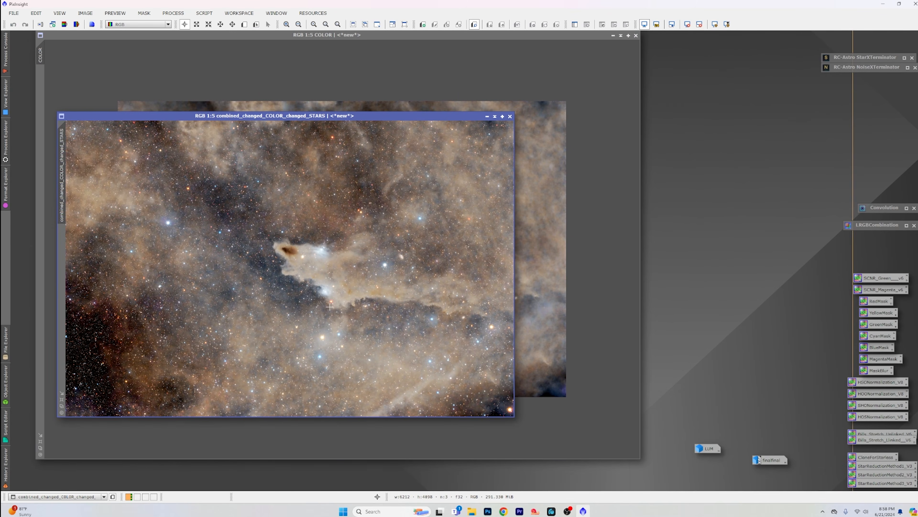
Step: Iconize the COLOR and STARS images, and reposition and enlarge the combined image's window
{"action": "left_click", "coordinate": [613, 36]}
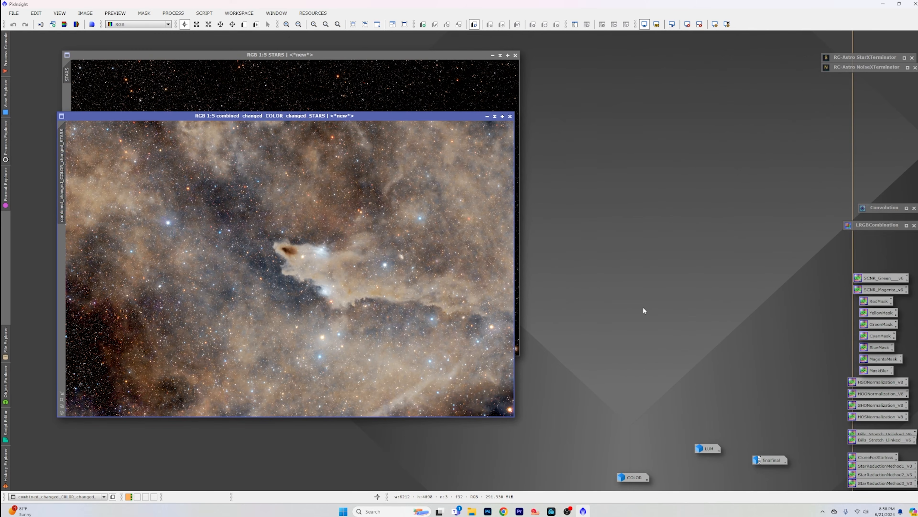
{"action": "left_click", "coordinate": [492, 55]}
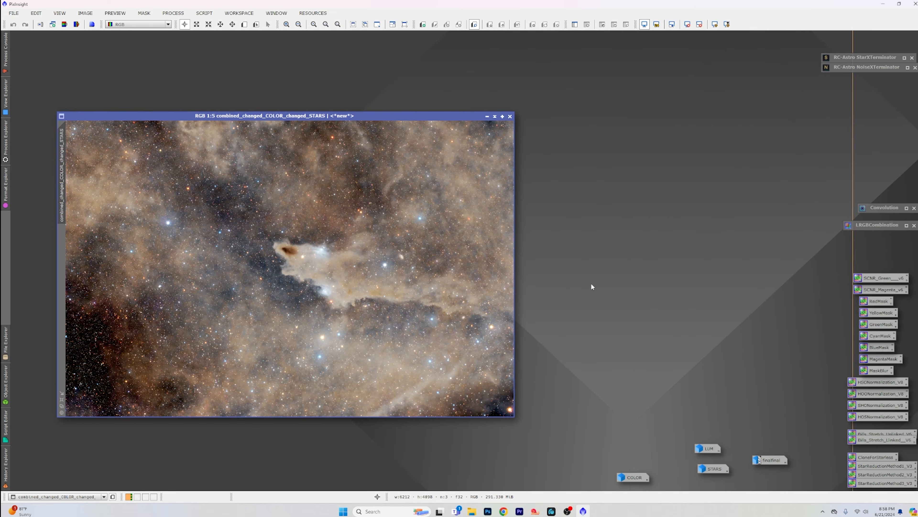
{"action": "left_click_drag", "start_coordinate": [371, 117], "coordinate": [393, 40]}
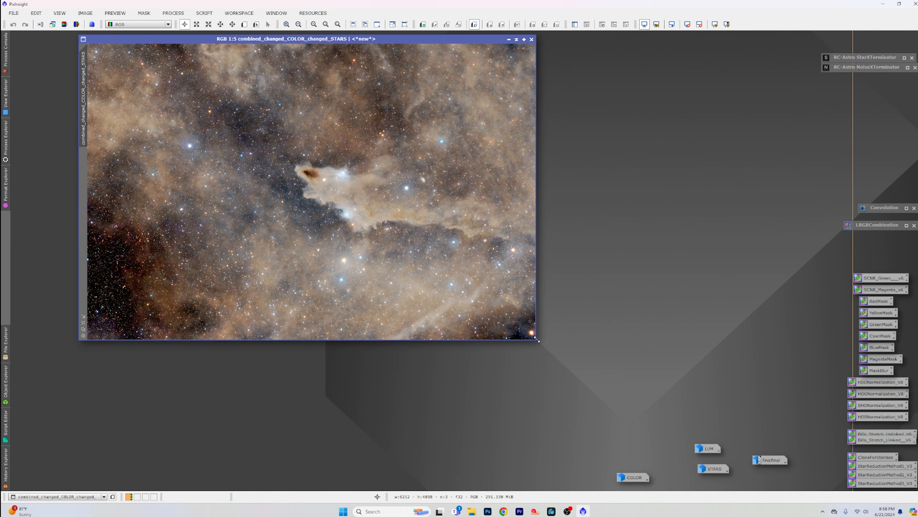
{"action": "left_click_drag", "start_coordinate": [538, 340], "coordinate": [790, 466]}
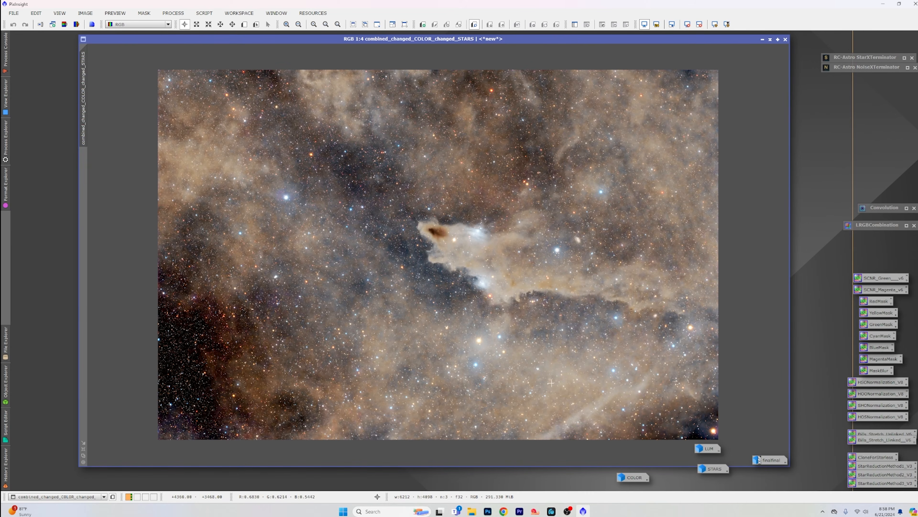
Step: Inspect the combined image up close and compare it with finalfinal, iconizing finalfinal again
{"action": "scroll", "coordinate": [551, 382], "scroll_direction": "up", "scroll_amount": 1}
{"action": "scroll", "coordinate": [551, 381], "scroll_direction": "down", "scroll_amount": 1}
{"action": "double_click", "coordinate": [770, 459]}
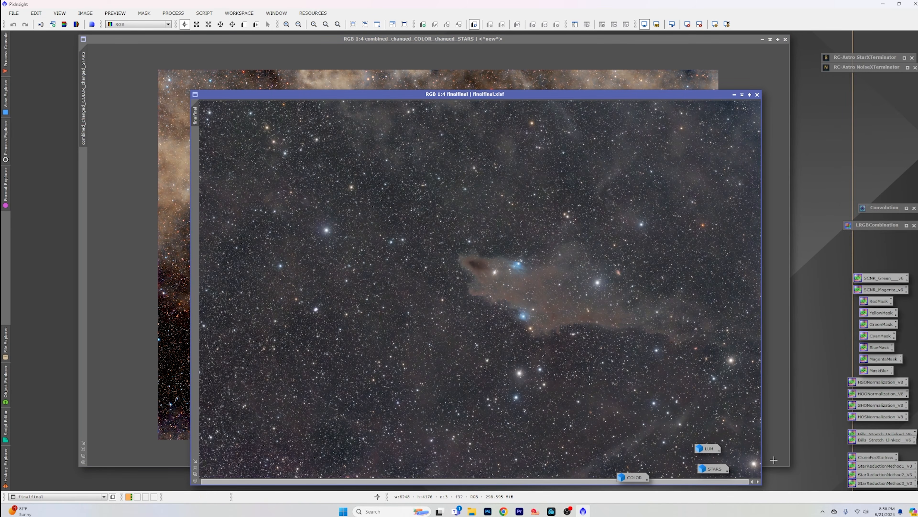
{"action": "left_click", "coordinate": [735, 95]}
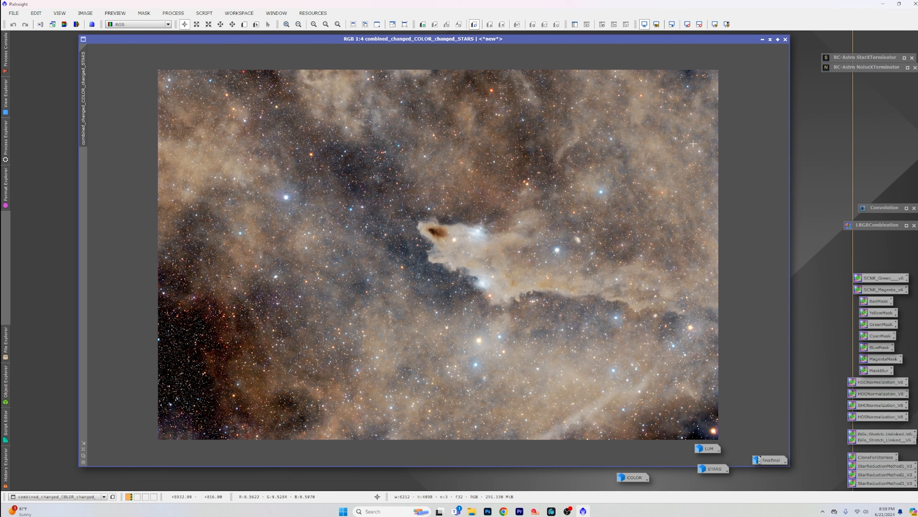
Step: Create a preview around the nebula's shark head on the combined image and open it
{"action": "left_click", "coordinate": [244, 24]}
{"action": "left_click_drag", "start_coordinate": [385, 199], "coordinate": [531, 311]}
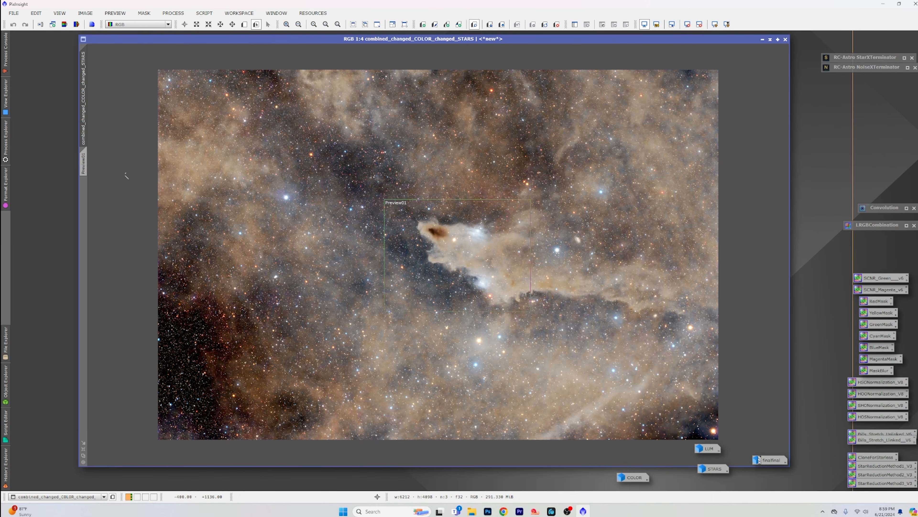
{"action": "left_click", "coordinate": [85, 171]}
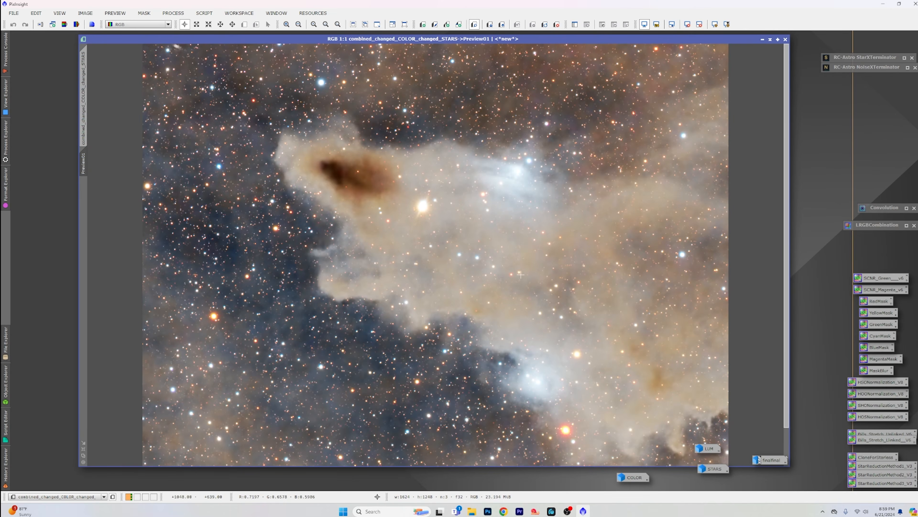
Step: Test NoiseXTerminator with Denoise 0.75 and Detail 0.30 on the shark head preview, and close the process
{"action": "double_click", "coordinate": [871, 68]}
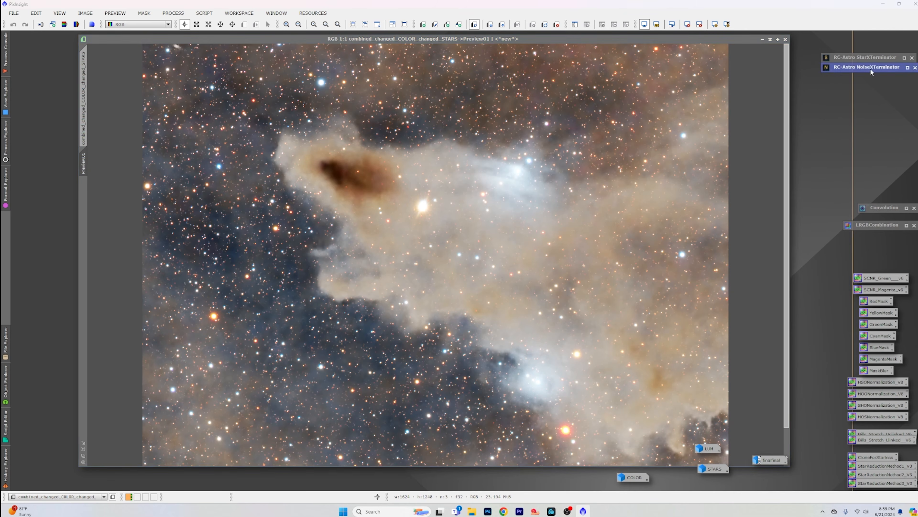
{"action": "left_click_drag", "start_coordinate": [730, 84], "coordinate": [803, 86]}
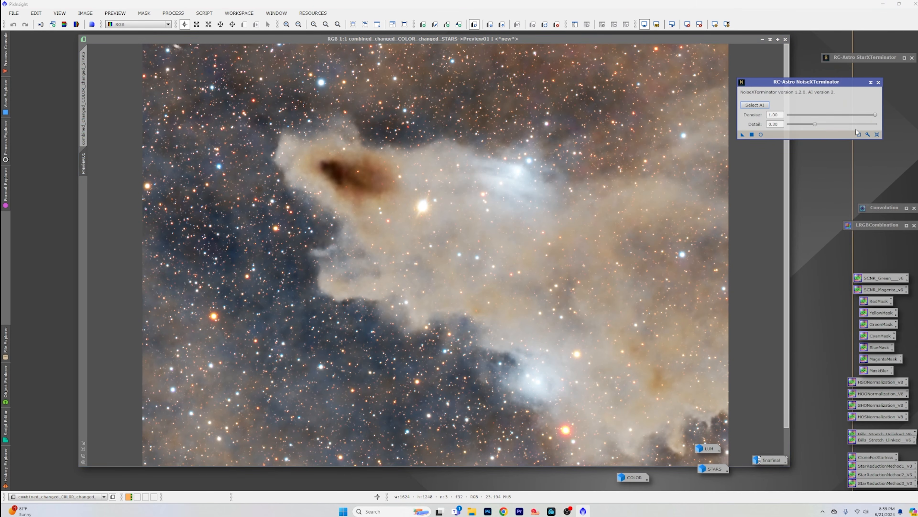
{"action": "left_click_drag", "start_coordinate": [875, 117], "coordinate": [853, 116]}
{"action": "left_click_drag", "start_coordinate": [742, 138], "coordinate": [544, 178]}
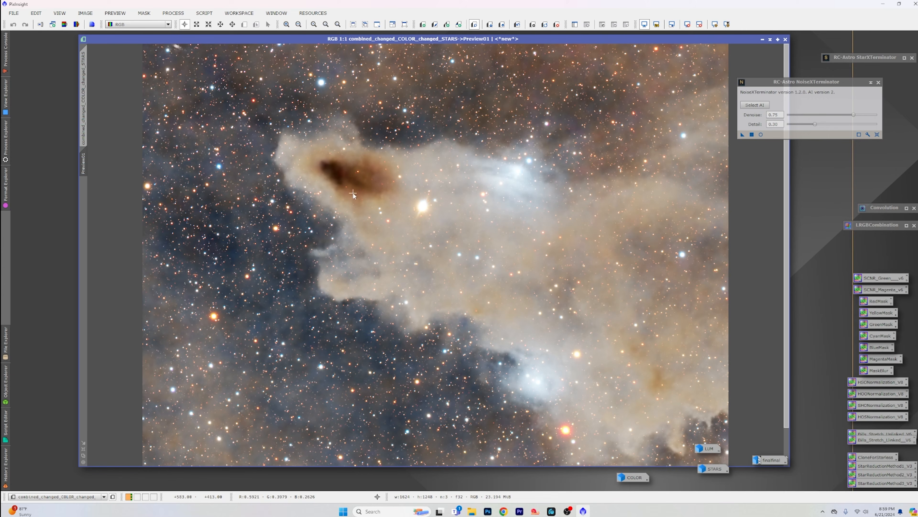
{"action": "left_click", "coordinate": [879, 82]}
Step: Return to the full combined image, check its stars at 1:1, and delete the shark head preview
{"action": "left_click", "coordinate": [84, 93]}
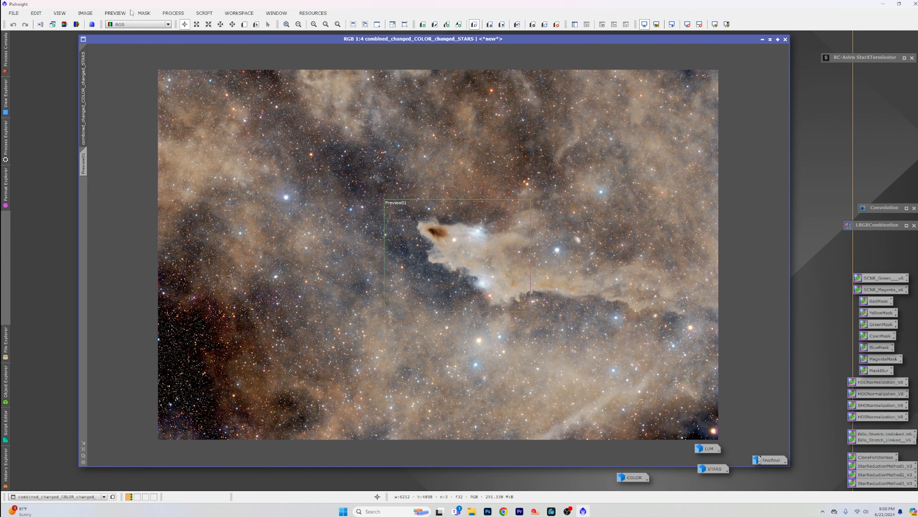
{"action": "scroll", "coordinate": [320, 126], "scroll_direction": "up", "scroll_amount": 3}
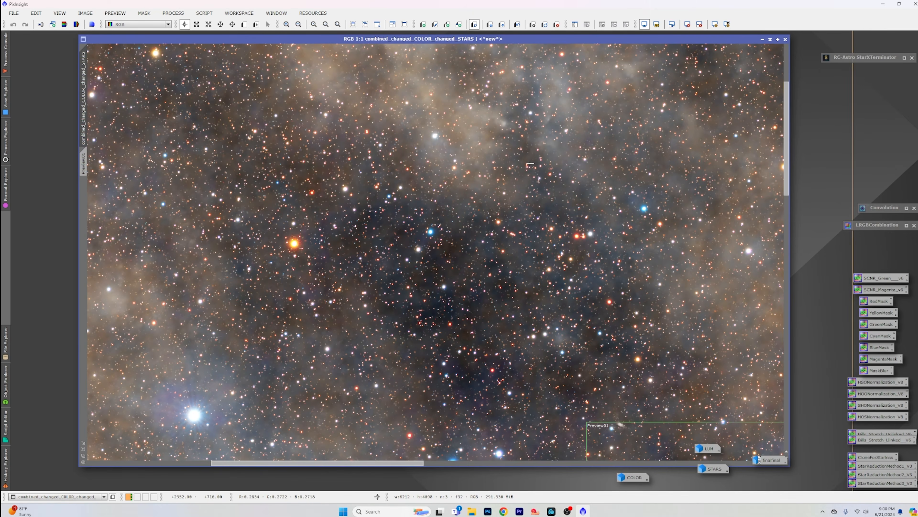
{"action": "scroll", "coordinate": [400, 199], "scroll_direction": "down", "scroll_amount": 3}
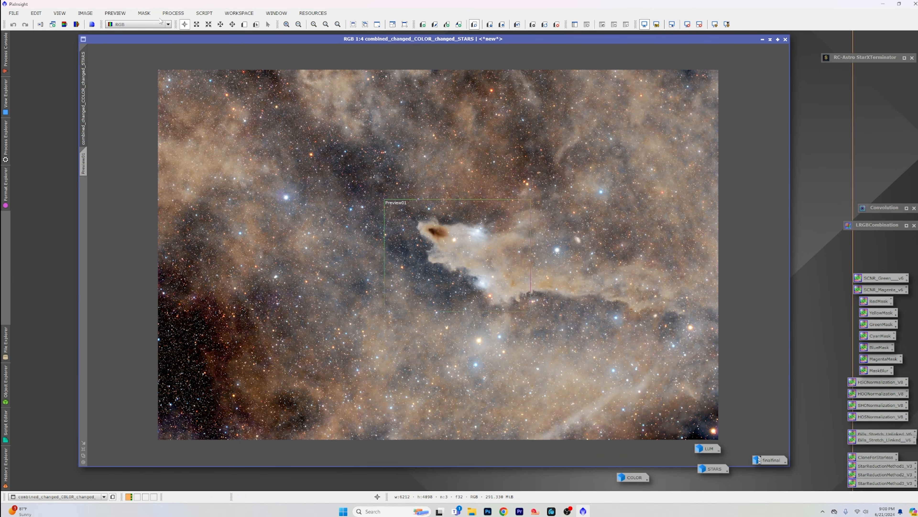
{"action": "left_click", "coordinate": [174, 13]}
{"action": "mouse_move", "coordinate": [115, 13]}
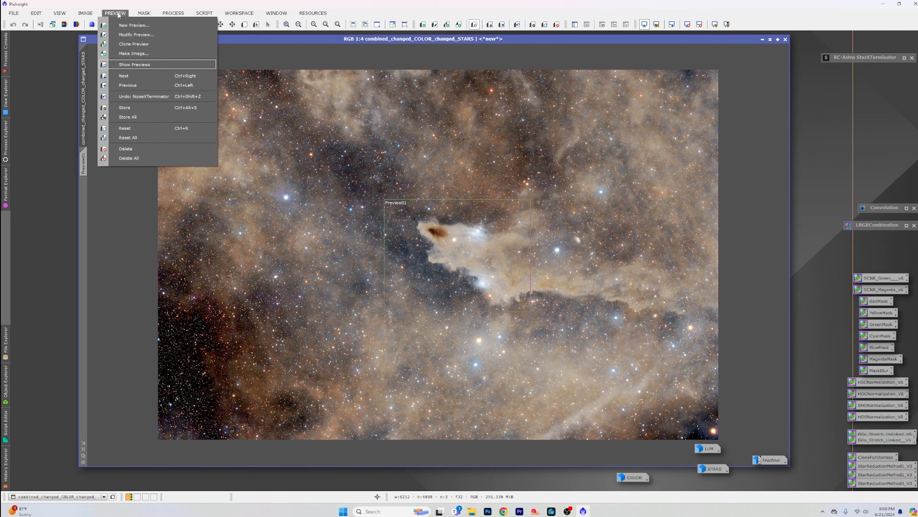
{"action": "left_click", "coordinate": [156, 148]}
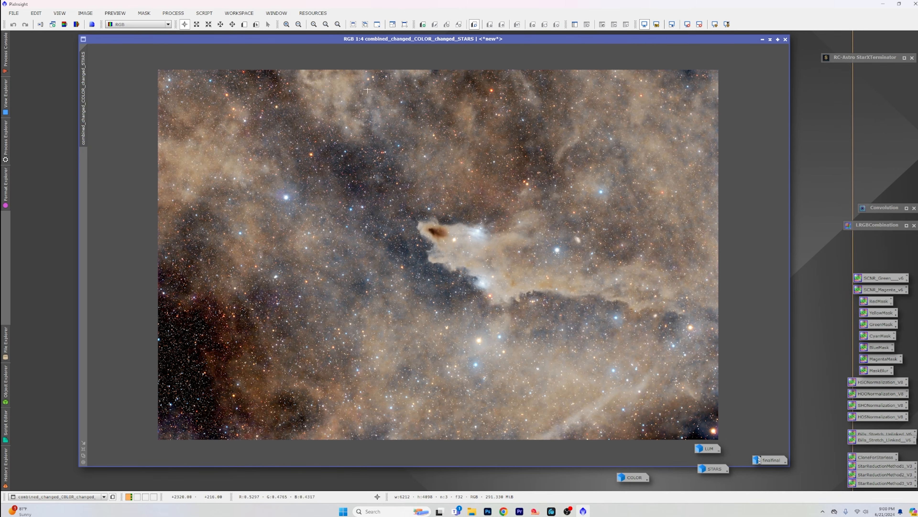
Step: Shift the combined image's window aside, bring up finalfinal for another comparison, and iconize finalfinal
{"action": "left_click_drag", "start_coordinate": [401, 42], "coordinate": [337, 28]}
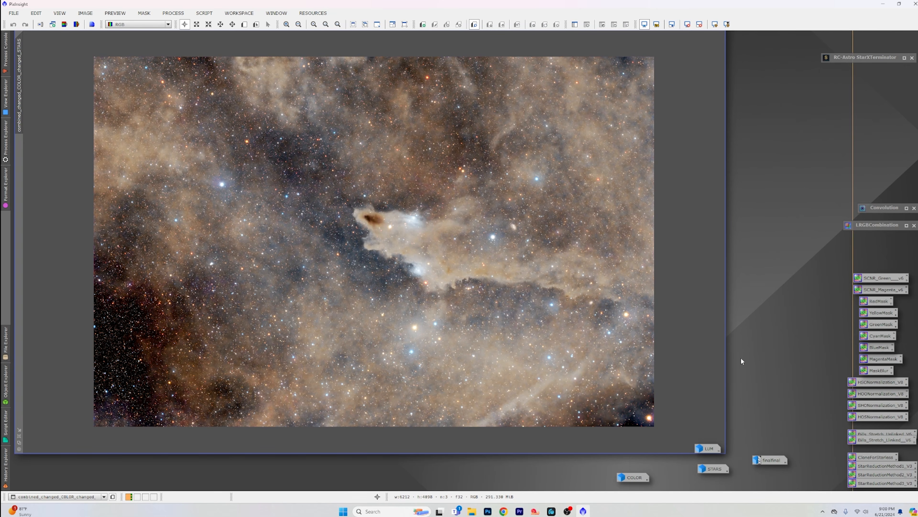
{"action": "double_click", "coordinate": [770, 460]}
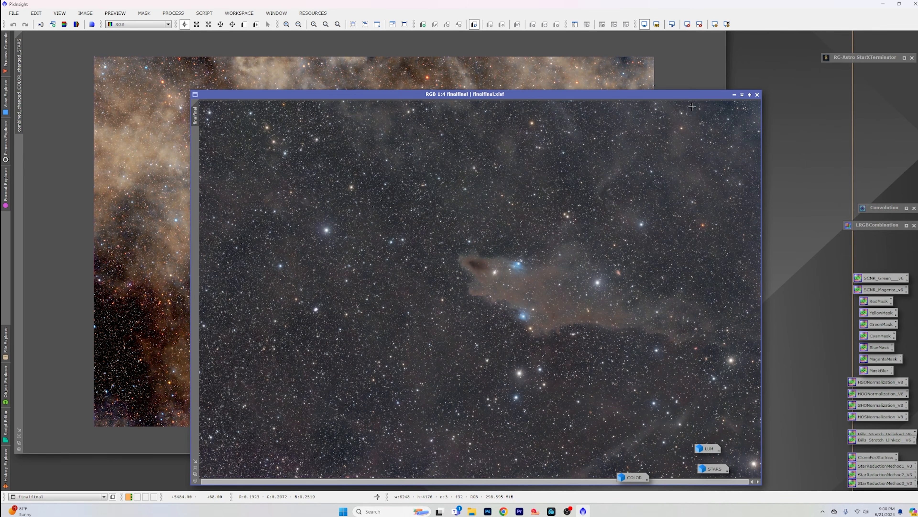
{"action": "left_click", "coordinate": [734, 95]}
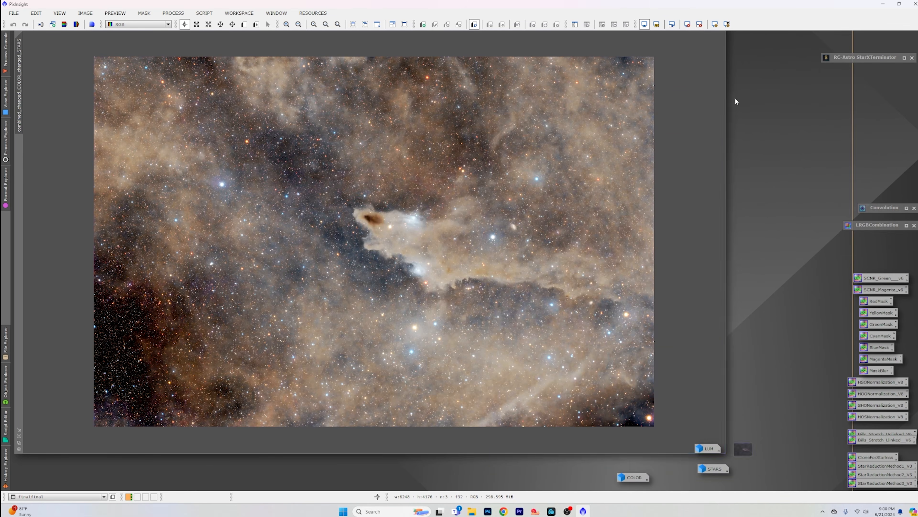